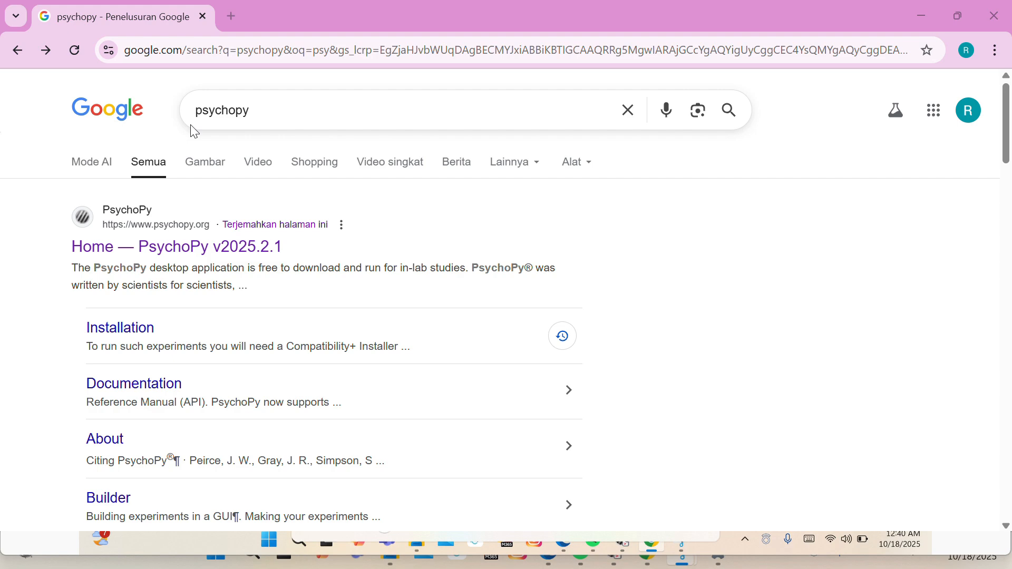
Open the PsychoPy website's installation page and download the stable Windows release, PsychoPy 2025.1.1.
click(191, 255)
click(418, 107)
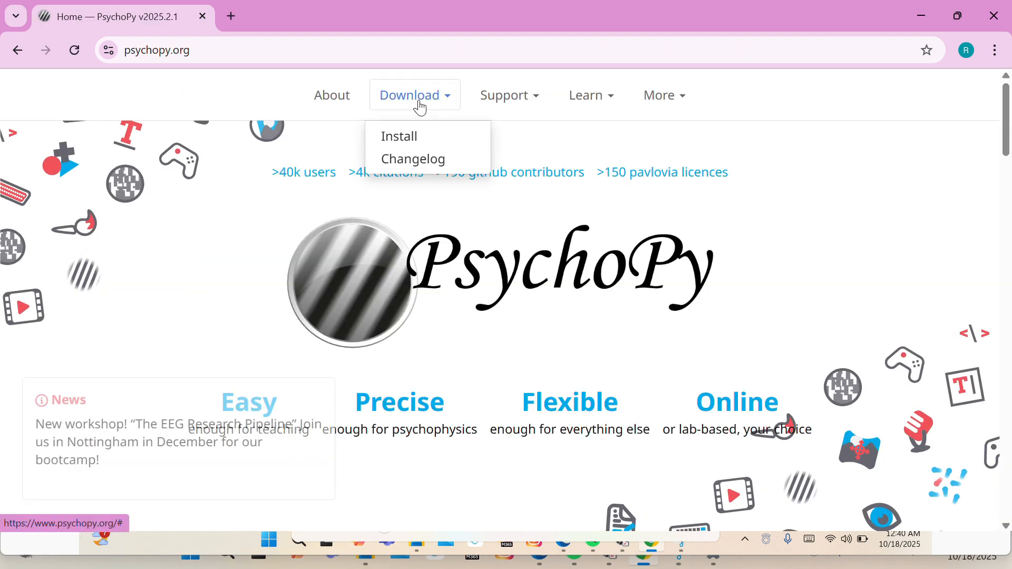
click(436, 141)
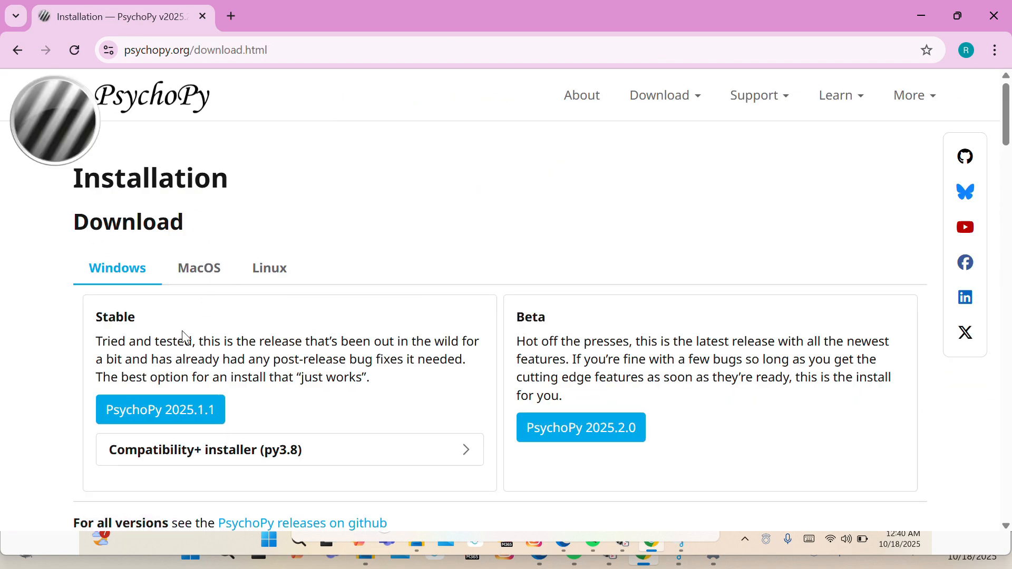
click(170, 410)
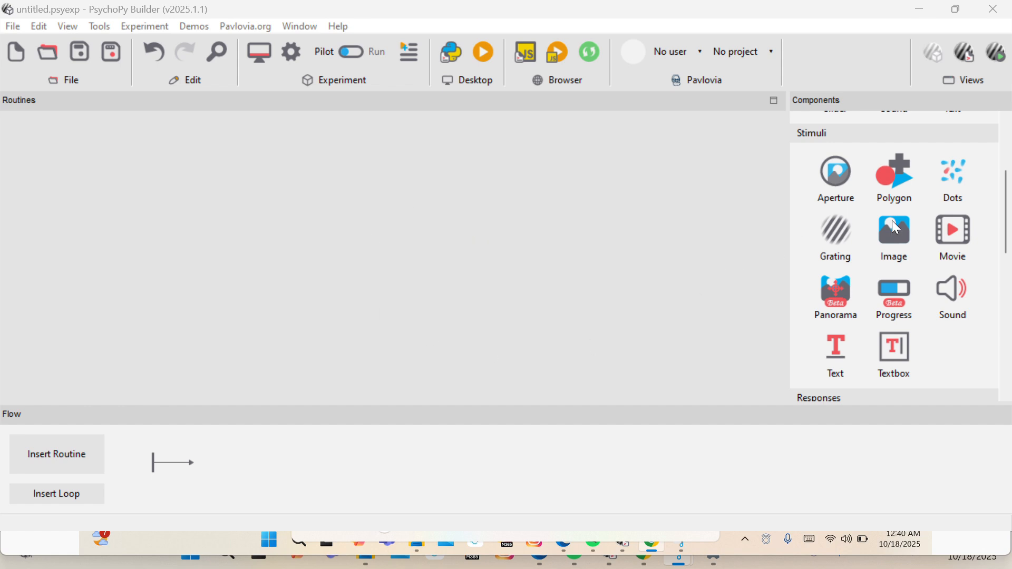
Look through the Favorites, Stimuli and Responses components in PsychoPy Builder, and open the experiment settings.
scroll(892, 221, up, 5)
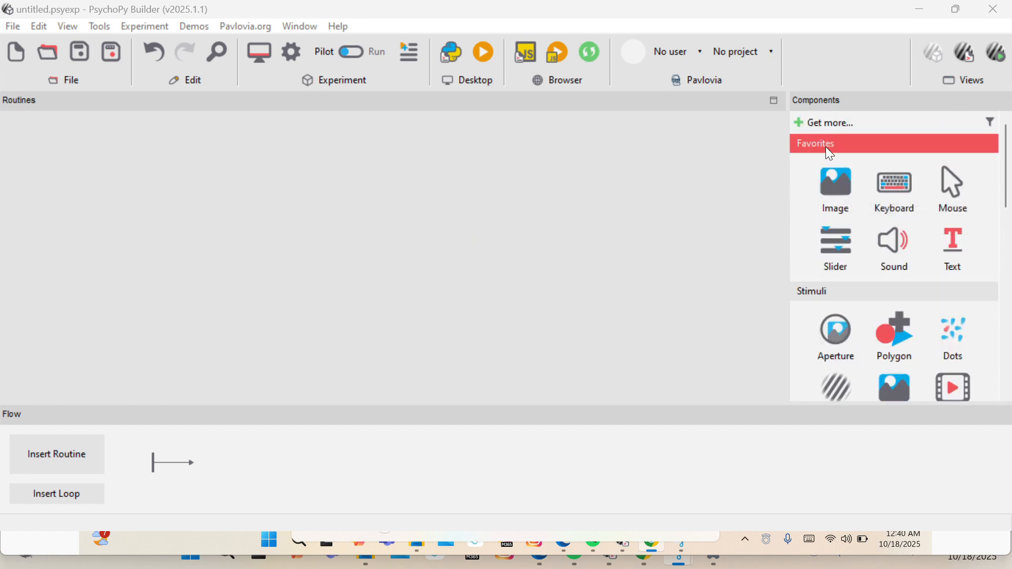
scroll(861, 254, down, 5)
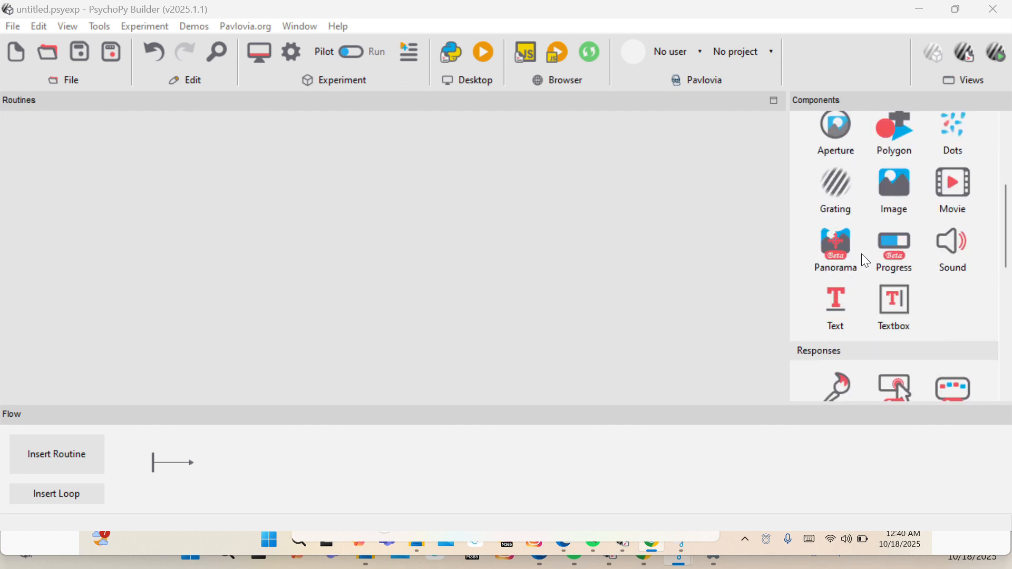
scroll(861, 254, down, 5)
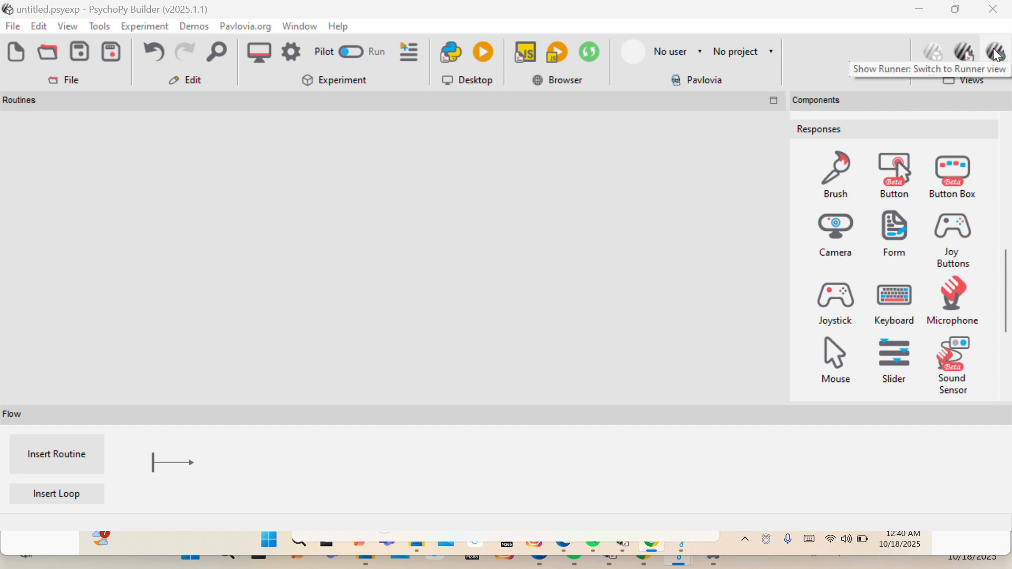
scroll(902, 217, up, 5)
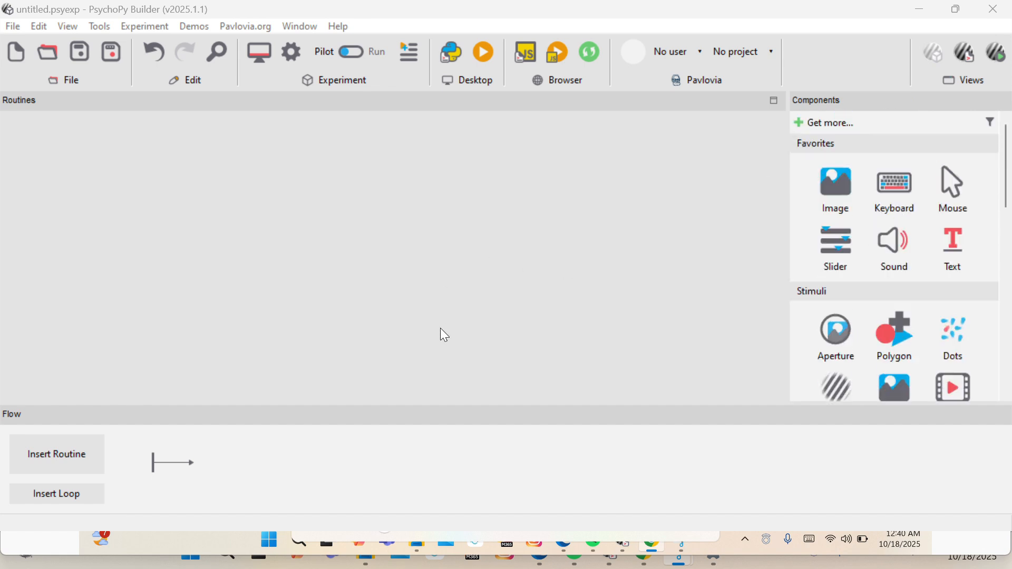
click(289, 49)
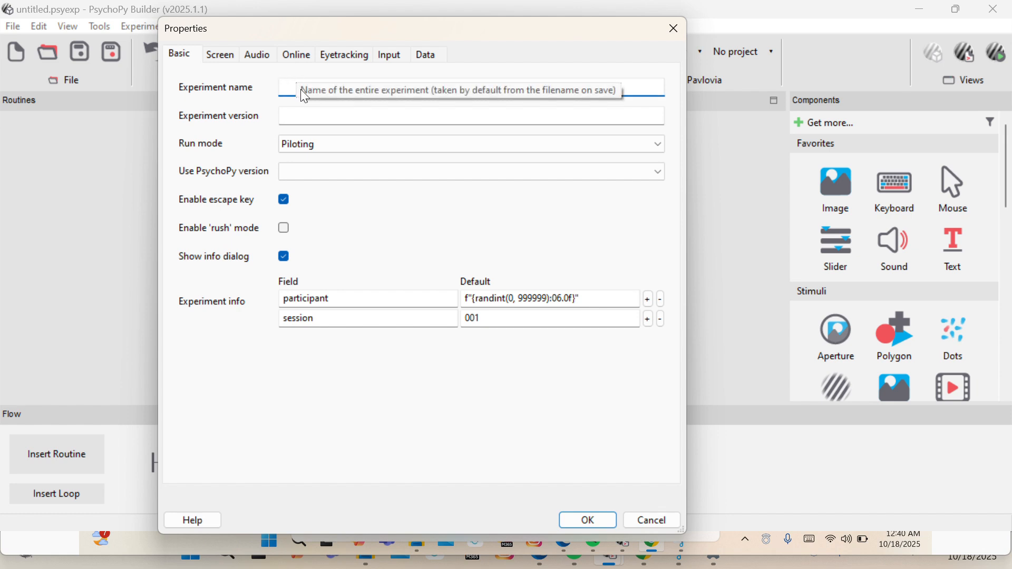
Try the experiment name "psikol" and clear it again.
text(psikolo)
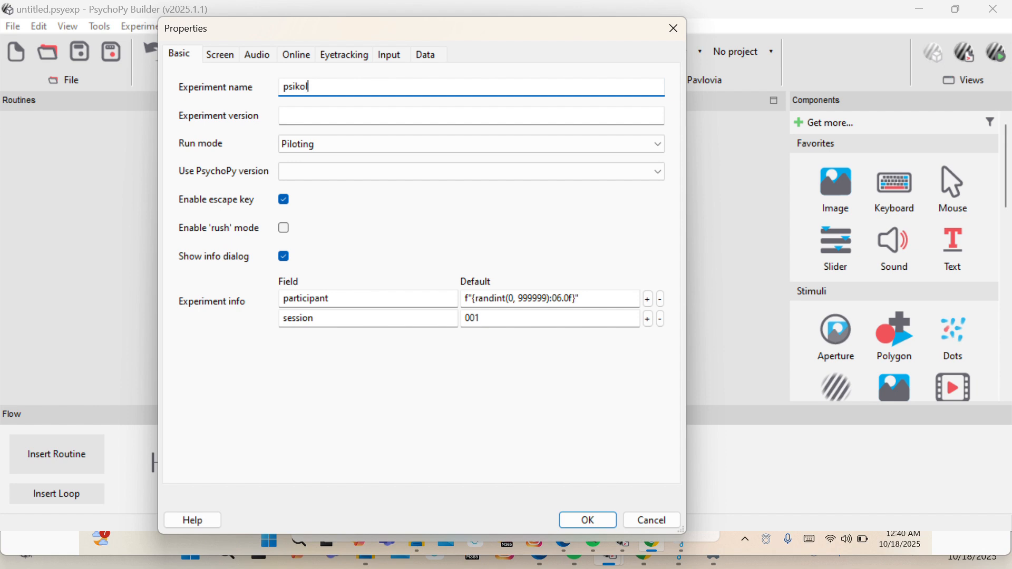
key(BackSpace)
key(BackSpace)
key(BackSpace)
key(BackSpace)
key(BackSpace)
key(BackSpace)
Try adding the experiment info fields "jenis kelamin" and "asal", and remove both again.
click(648, 320)
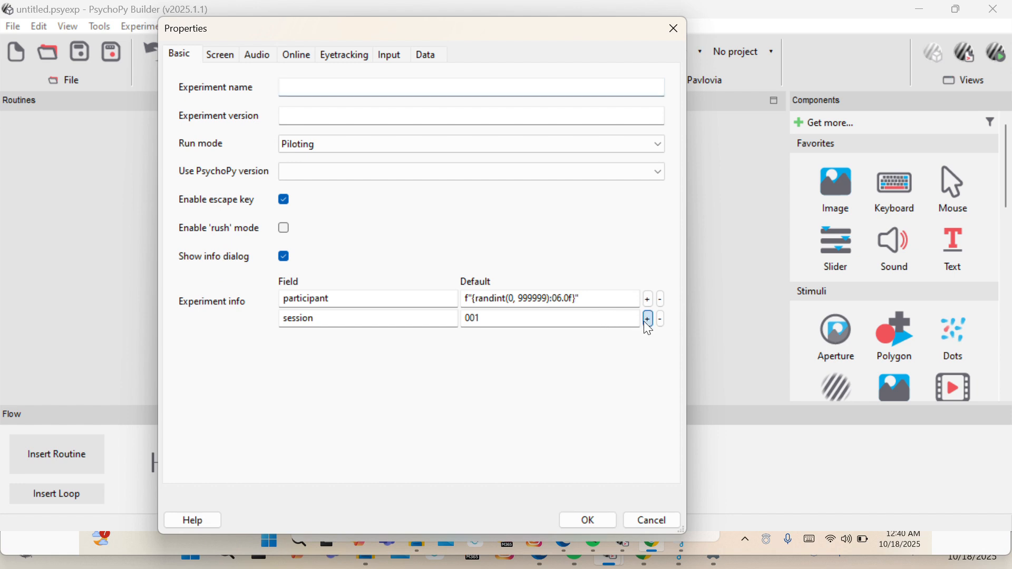
click(361, 340)
text(jenis kelamin)
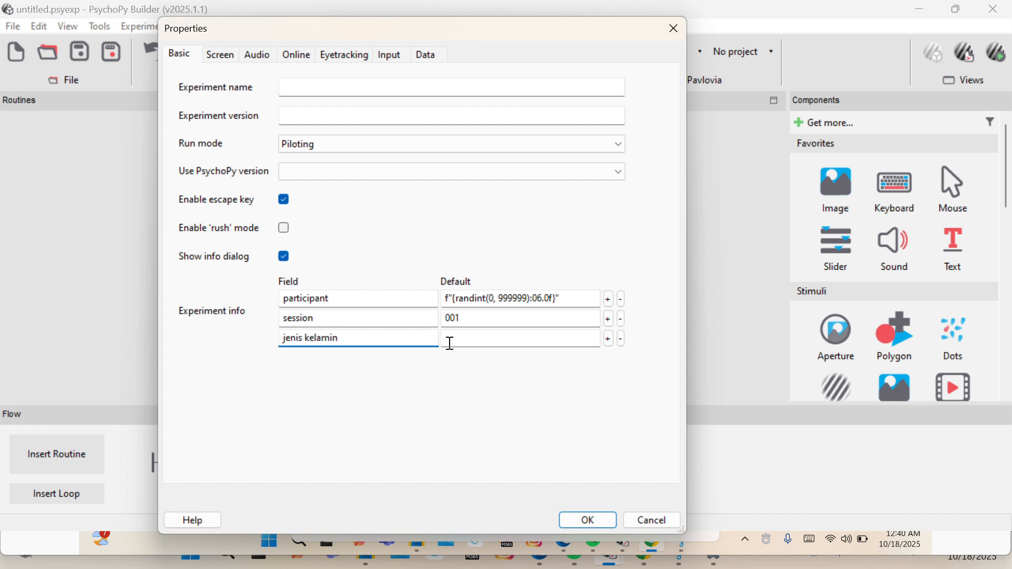
click(609, 341)
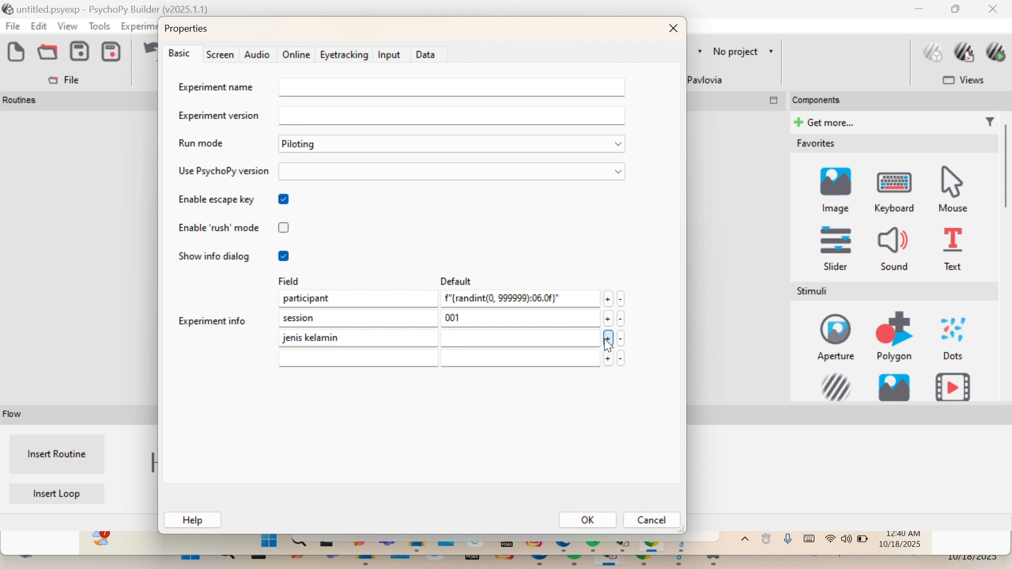
click(372, 361)
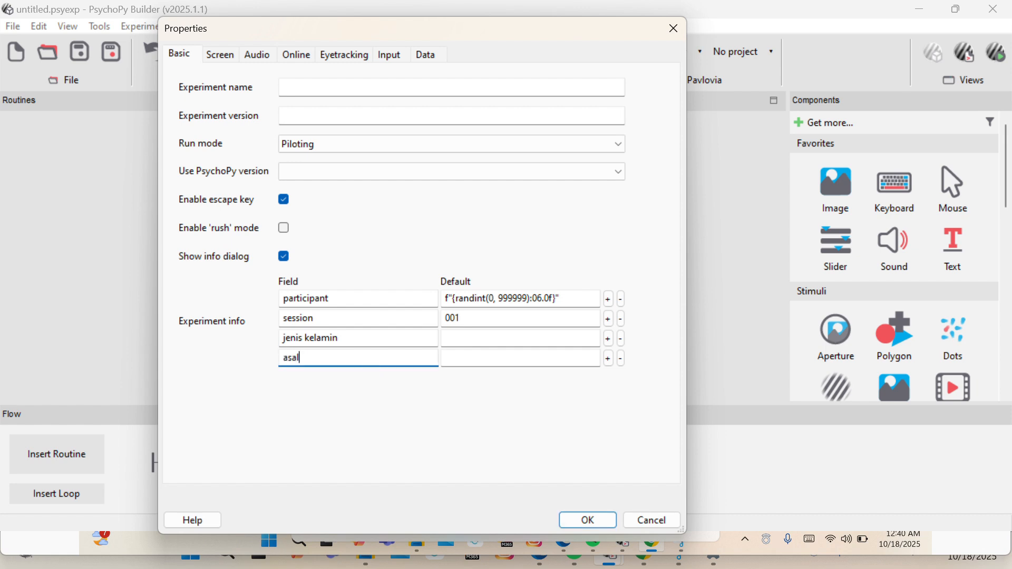
click(622, 359)
click(622, 339)
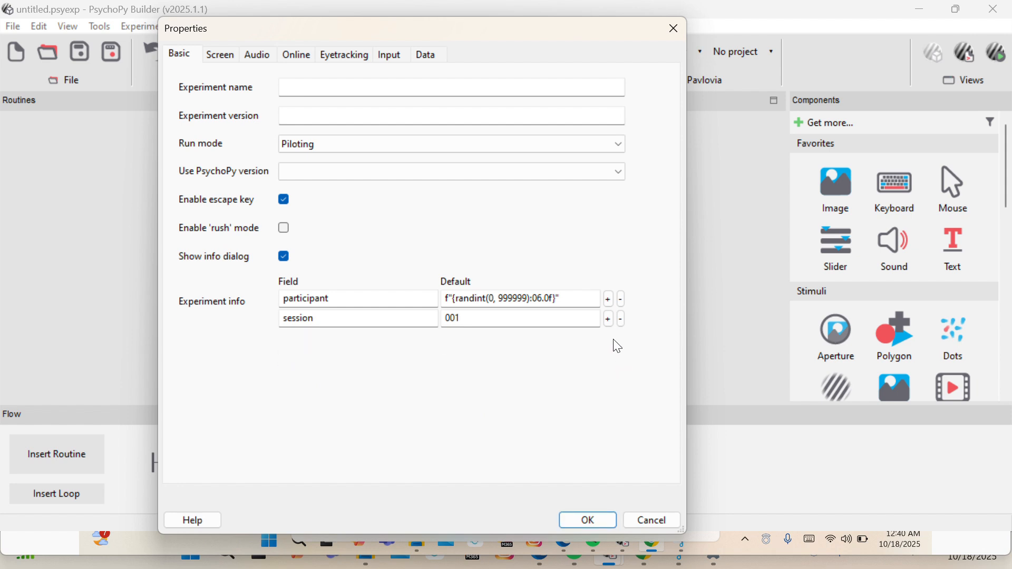
Set the experiment screen's background color to the named color hotpink in PsychoPy RGB.
click(228, 53)
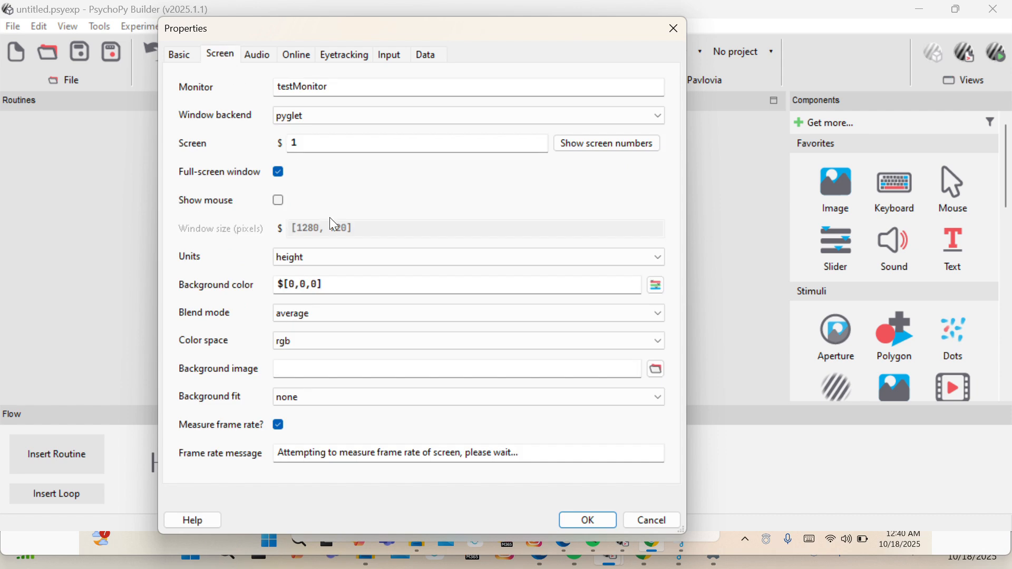
click(656, 286)
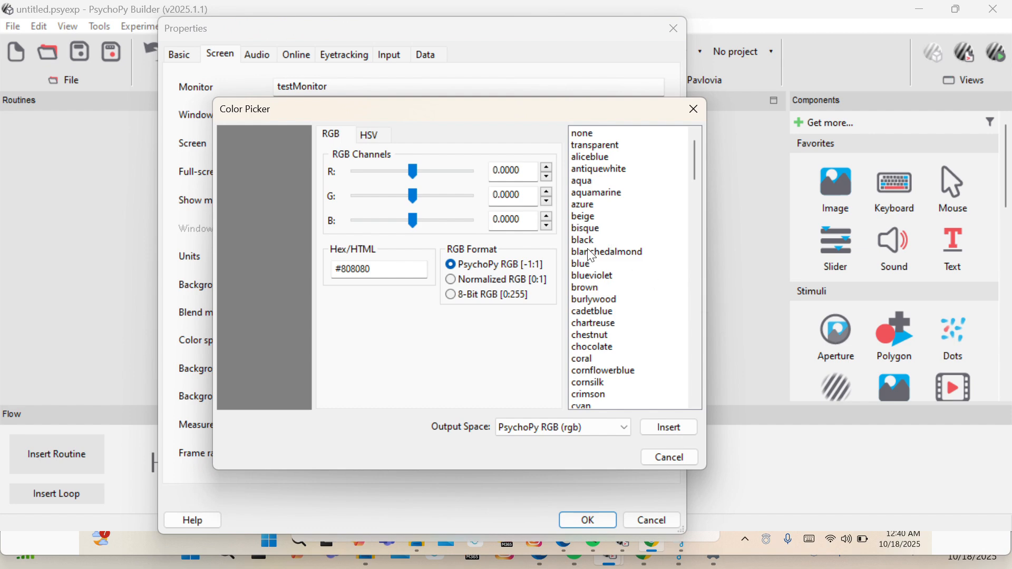
scroll(606, 320, down, 5)
scroll(607, 321, down, 5)
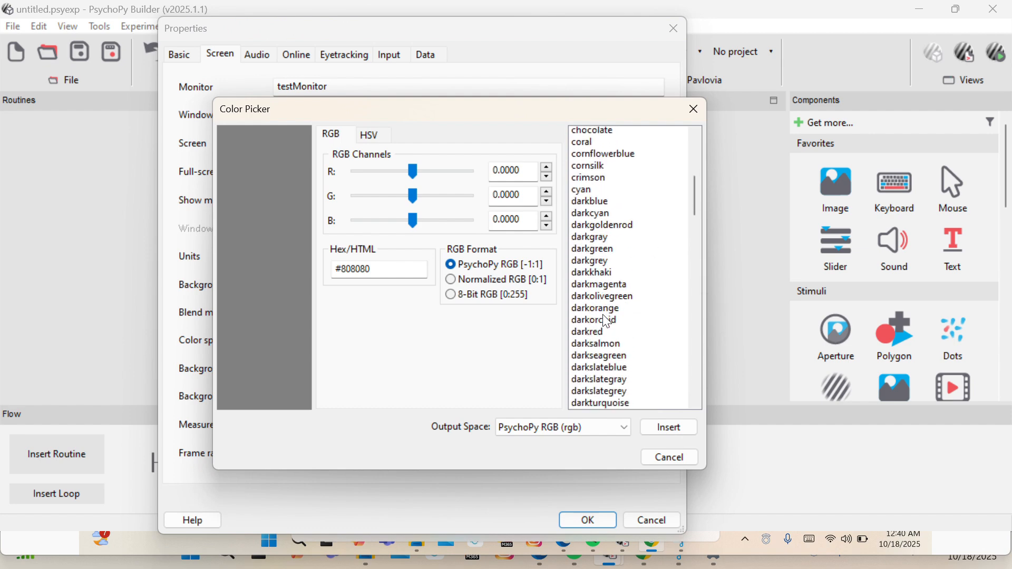
scroll(607, 320, down, 7)
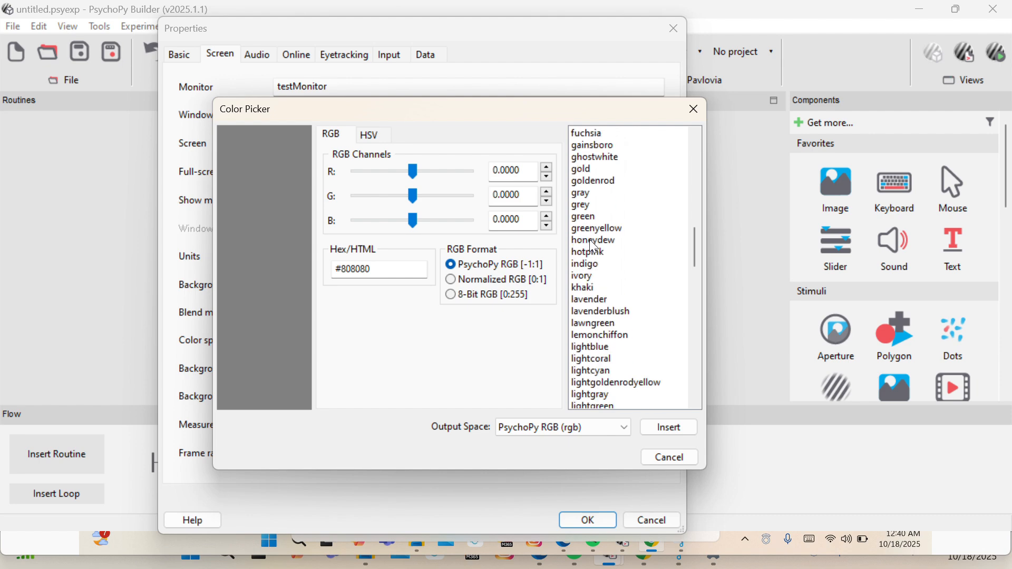
click(590, 252)
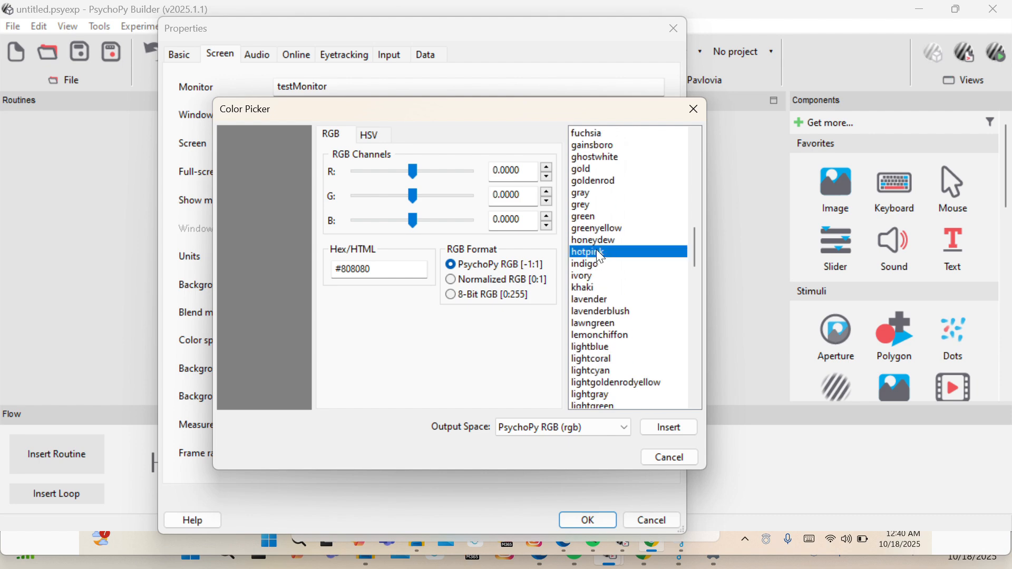
click(658, 427)
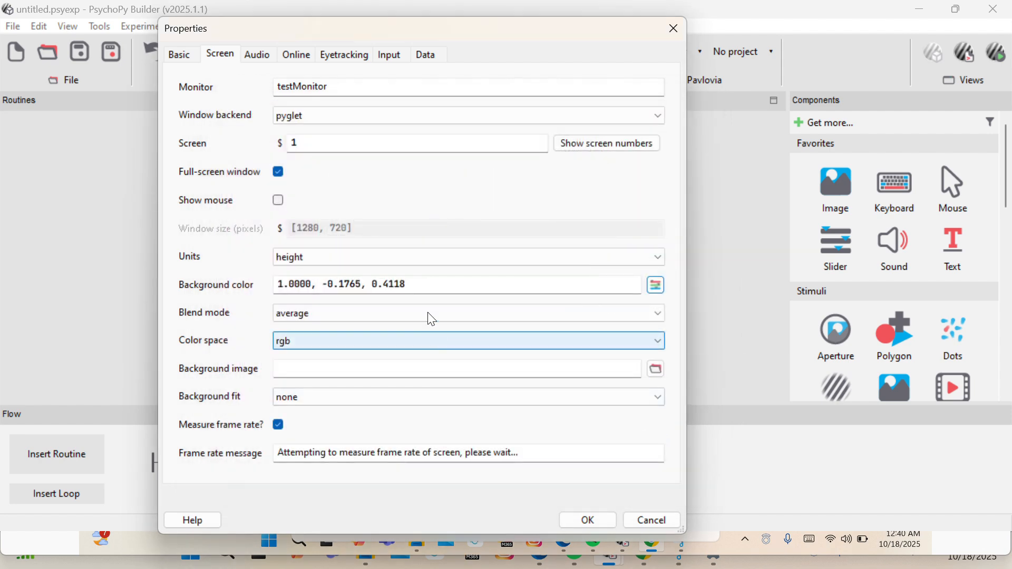
Review the audio, online, eyetracking, input and data settings, and apply the experiment properties.
click(258, 56)
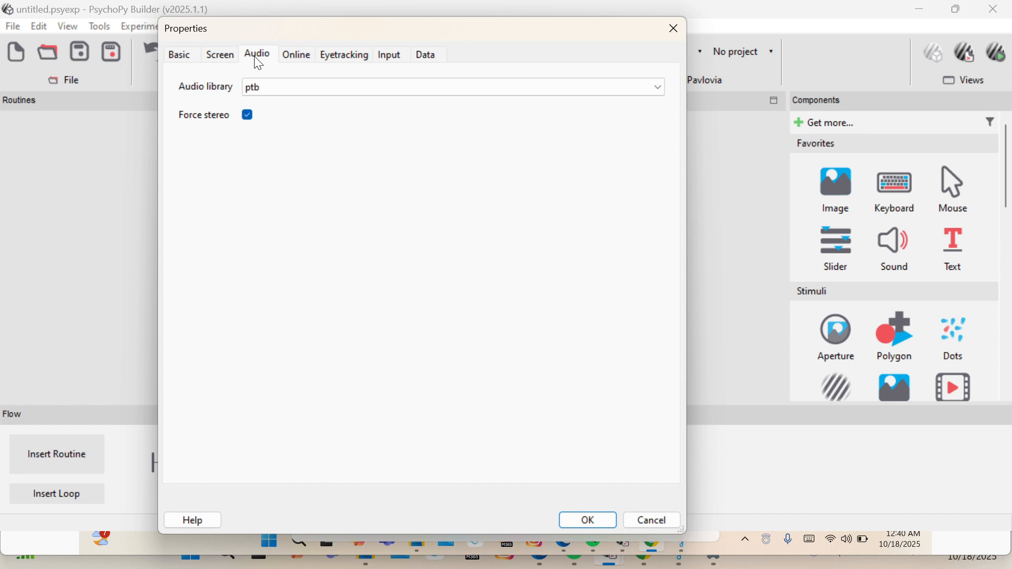
click(295, 57)
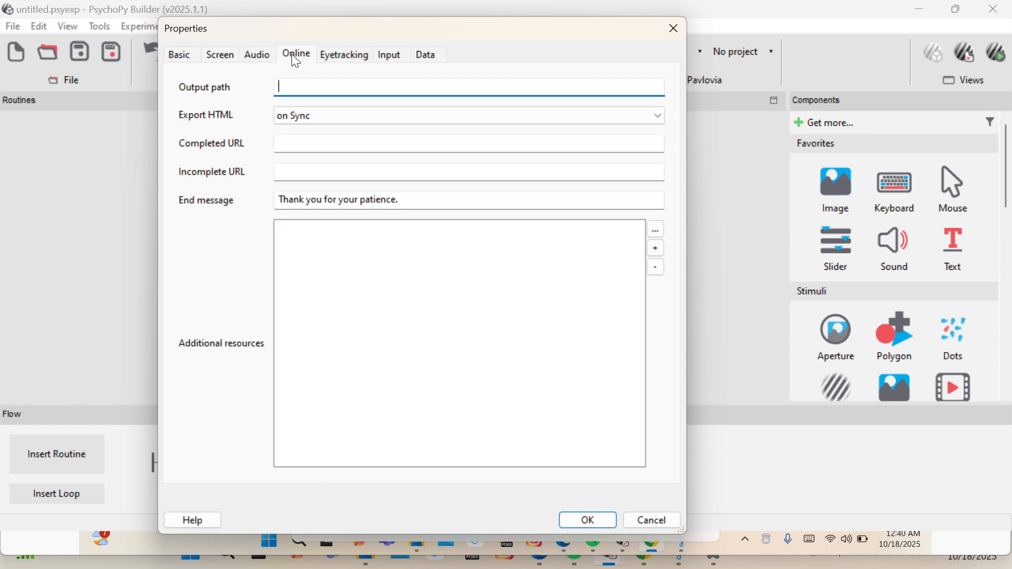
click(338, 57)
click(382, 59)
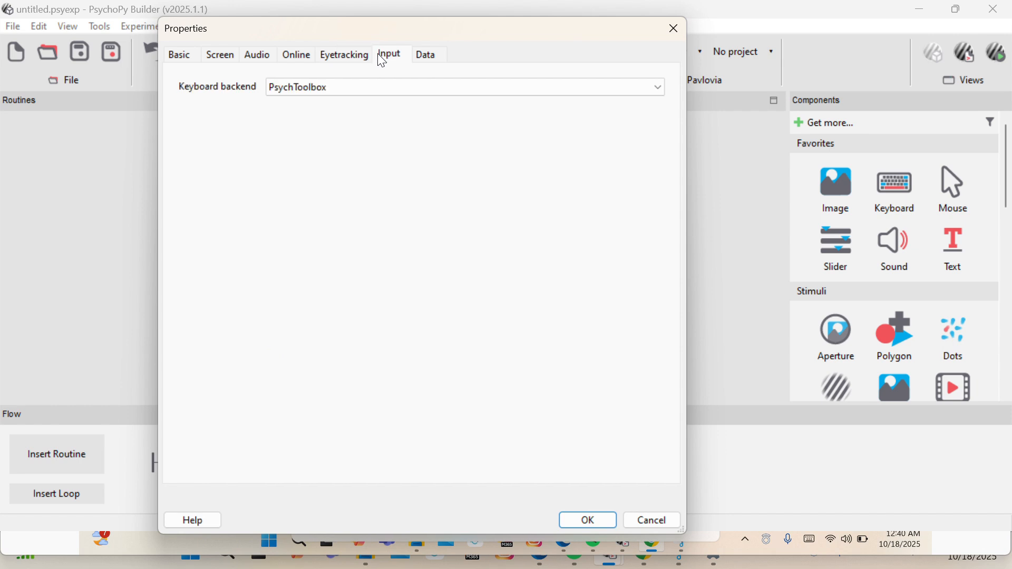
click(429, 60)
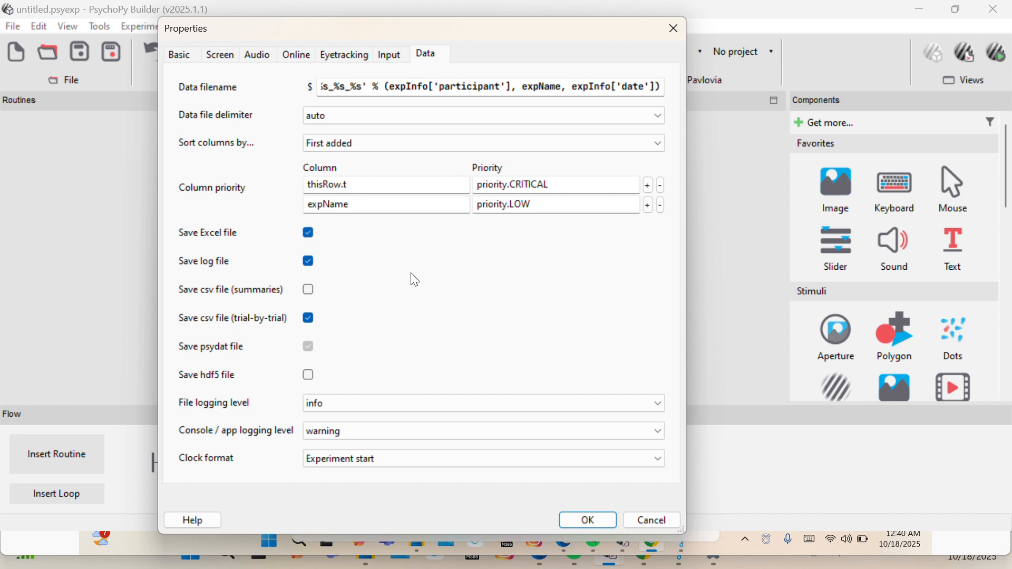
click(589, 522)
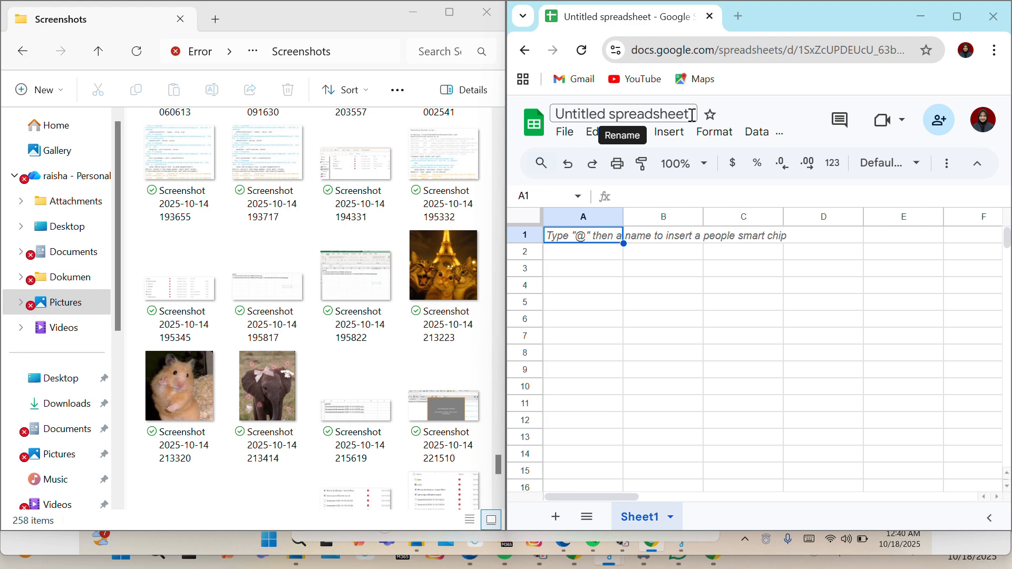
Rename the untitled Google Sheets spreadsheet as "stimulus gambar".
click(692, 114)
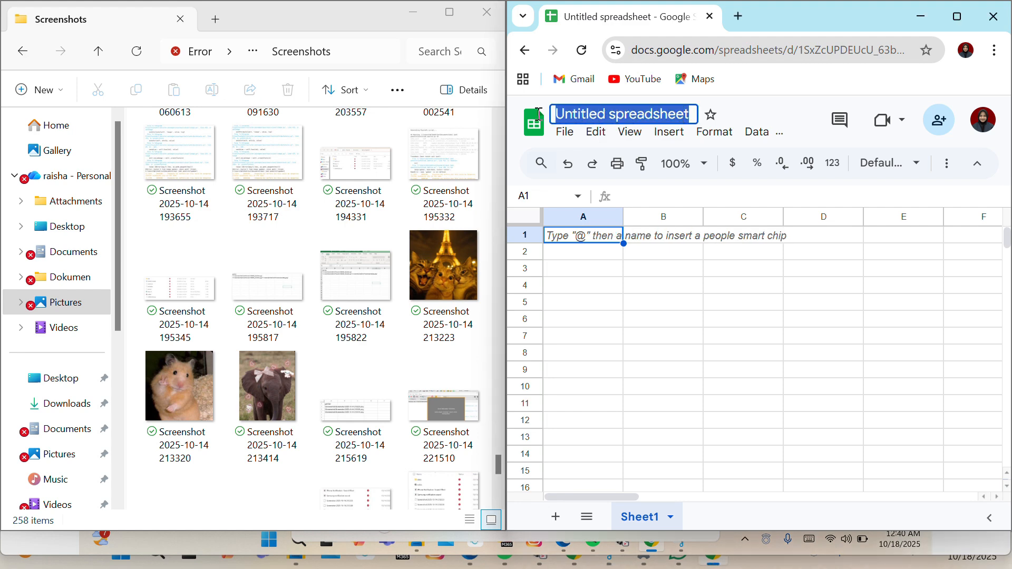
text(sti)
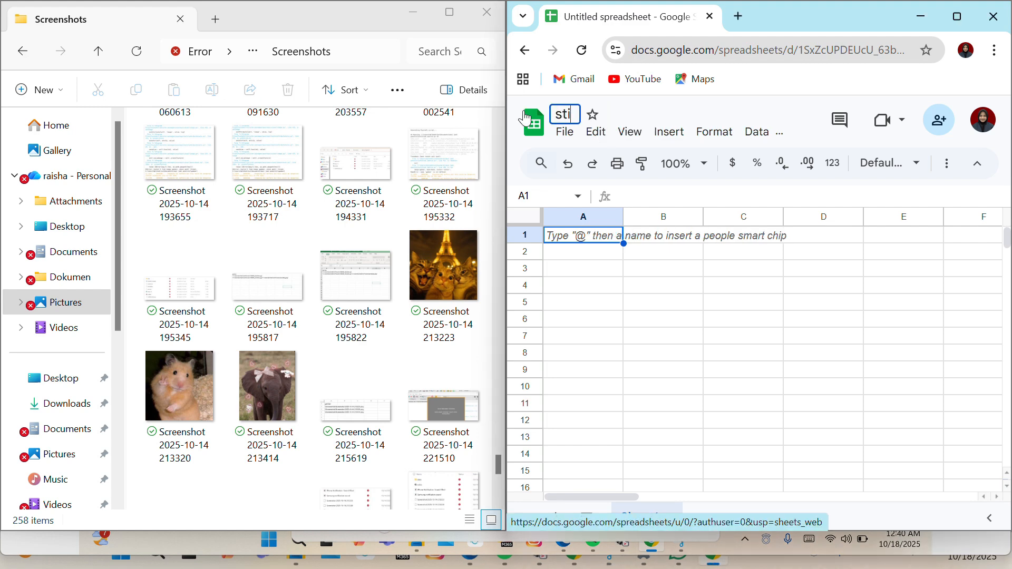
text(mulus gambar)
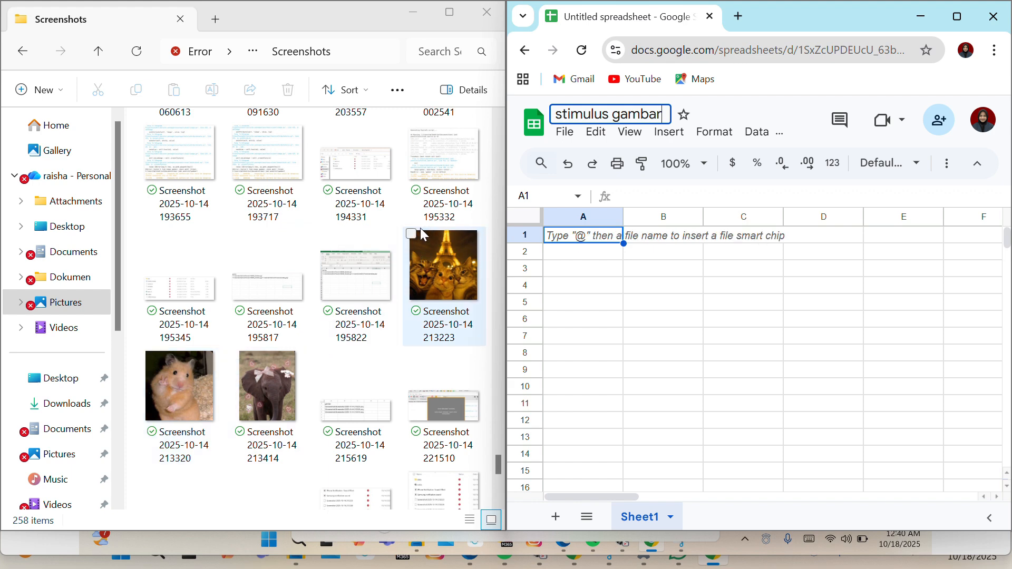
click(579, 242)
Enter the column heading "gambar" in cell A1.
double_click(580, 242)
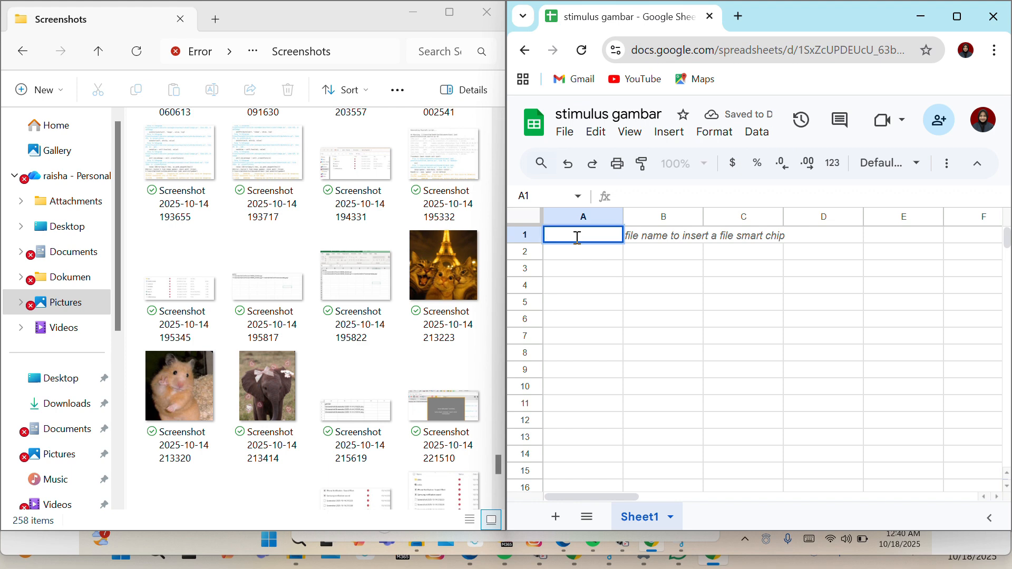
text(gambar)
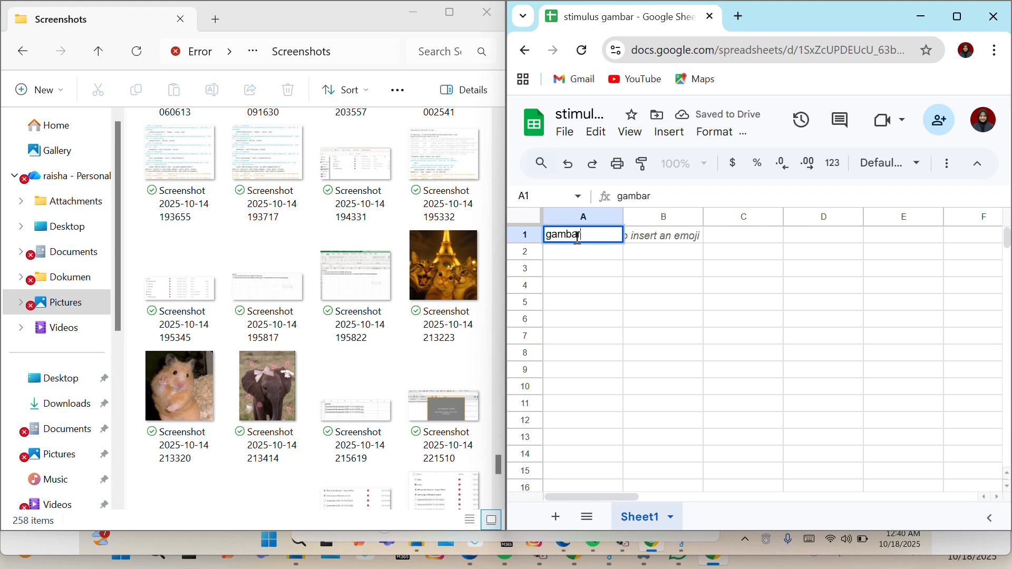
click(587, 260)
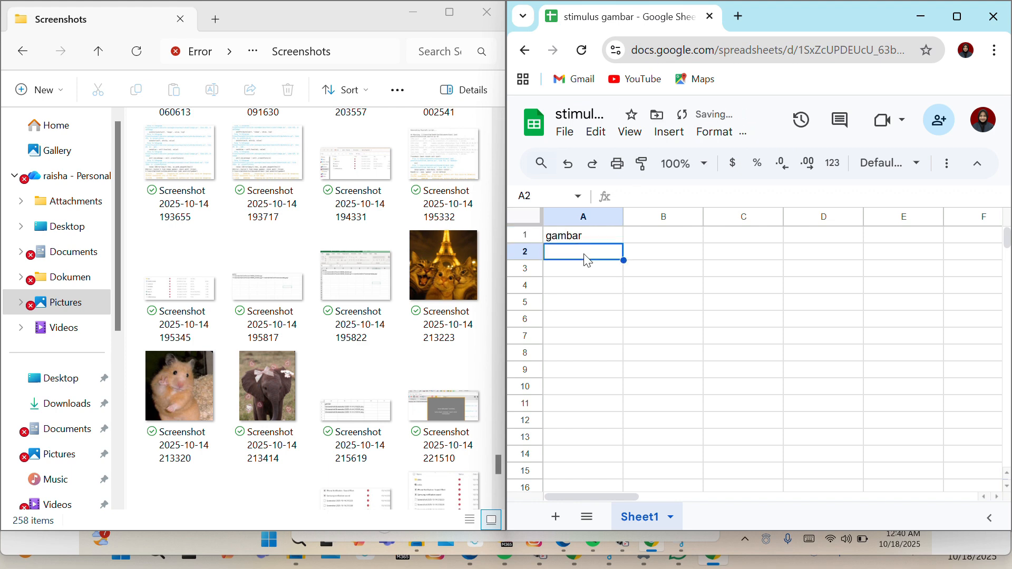
click(412, 237)
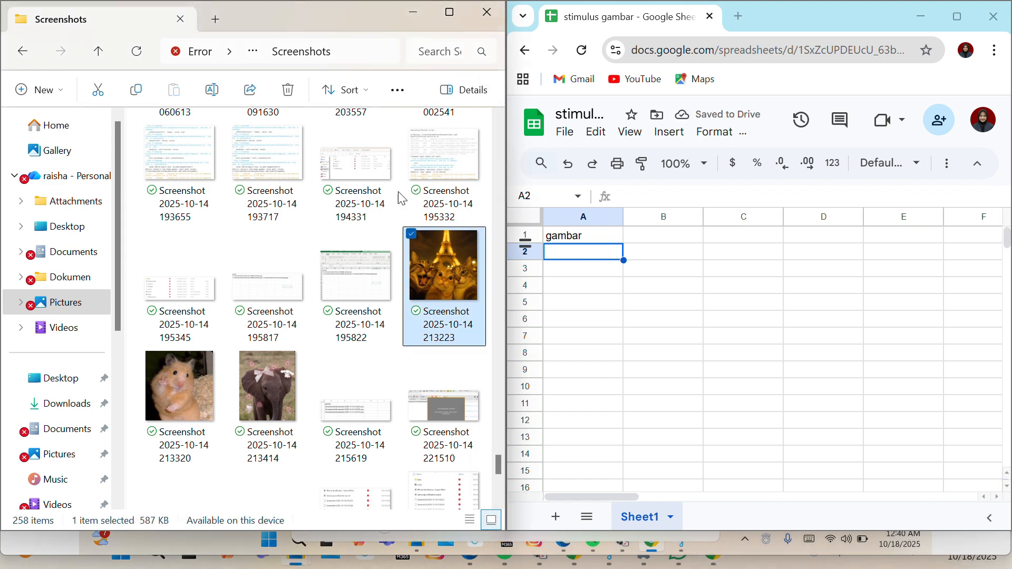
click(396, 90)
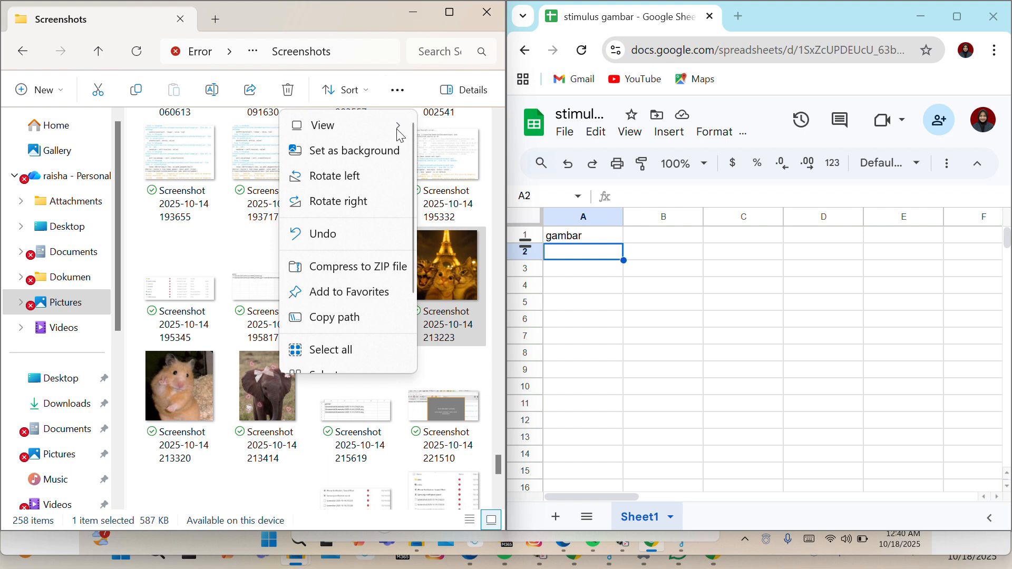
scroll(333, 268, down, 1)
click(334, 264)
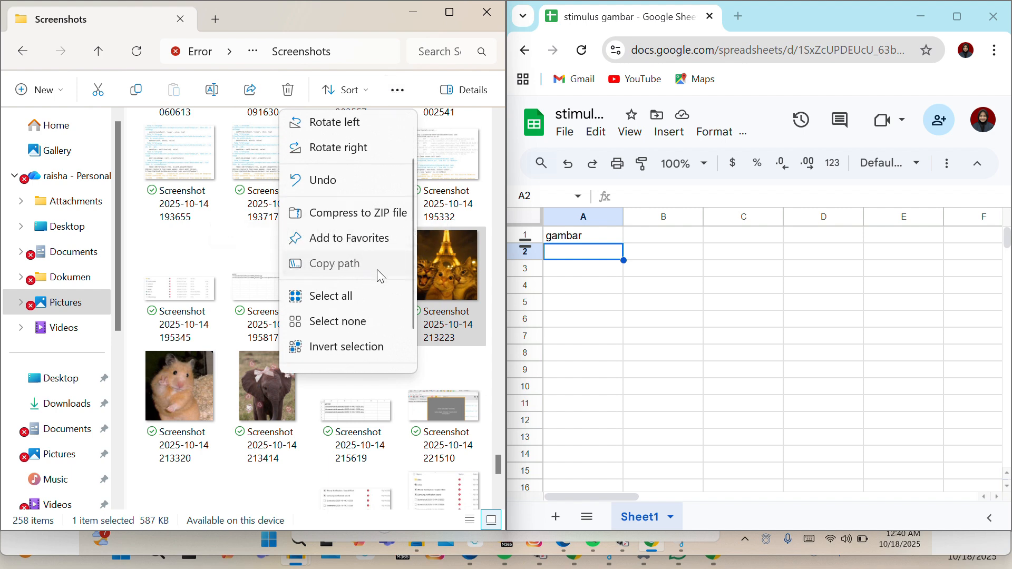
click(551, 258)
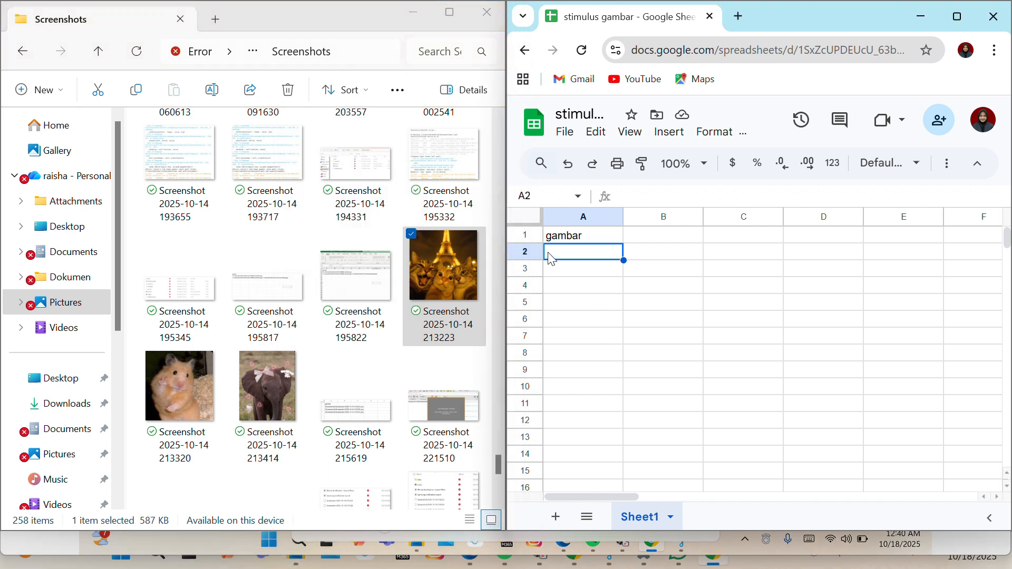
double_click(564, 257)
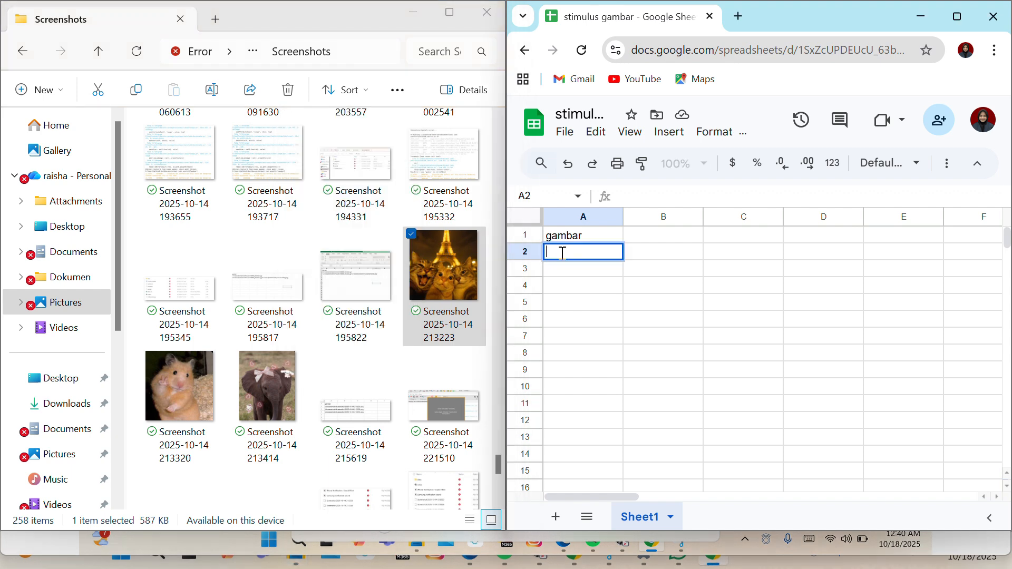
key(ctrl+v)
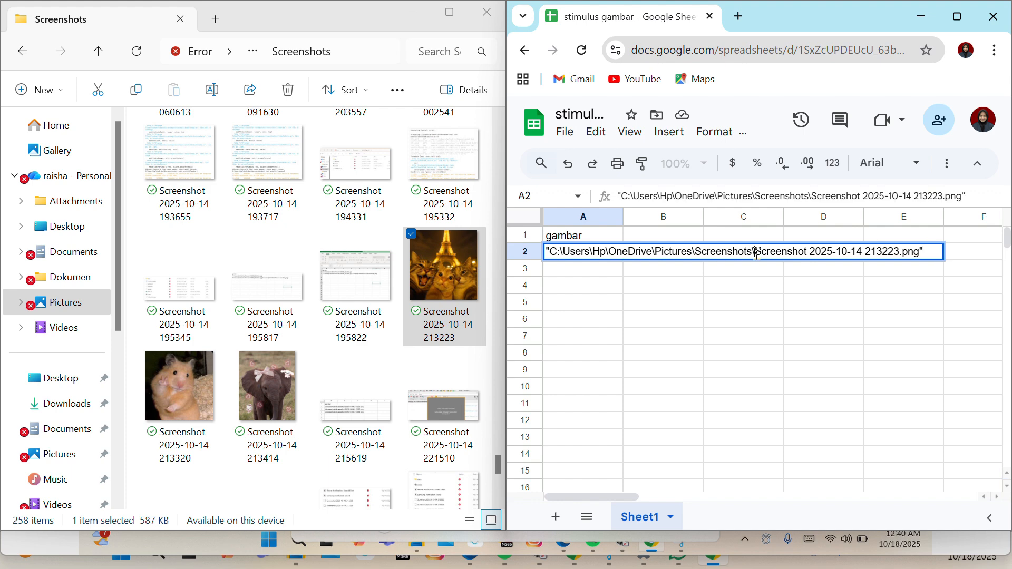
Strip the folder path and quotation marks from cell A2, keeping only Screenshot 2025-10-14 213223.png.
drag(757, 253, 538, 248)
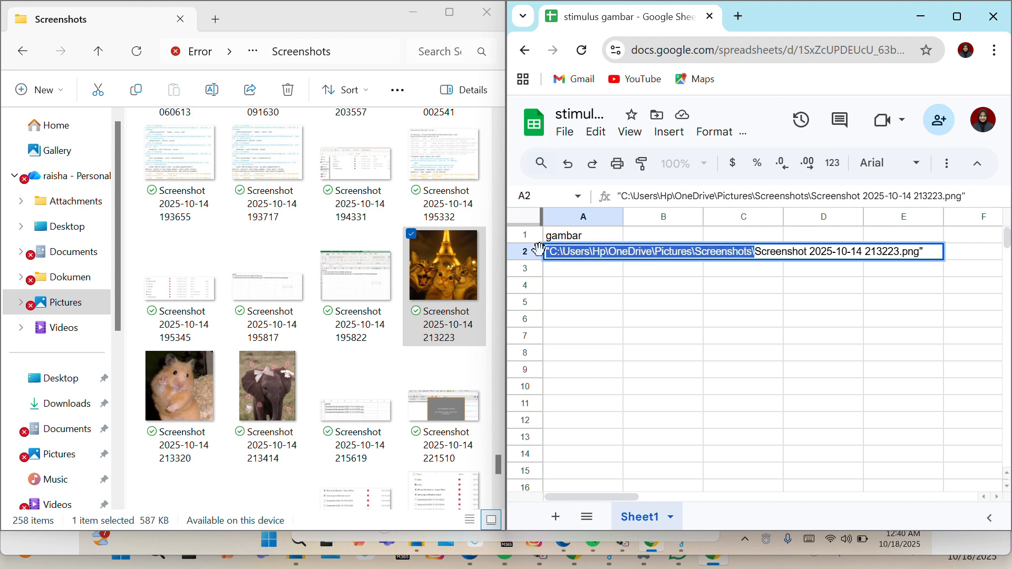
key(BackSpace)
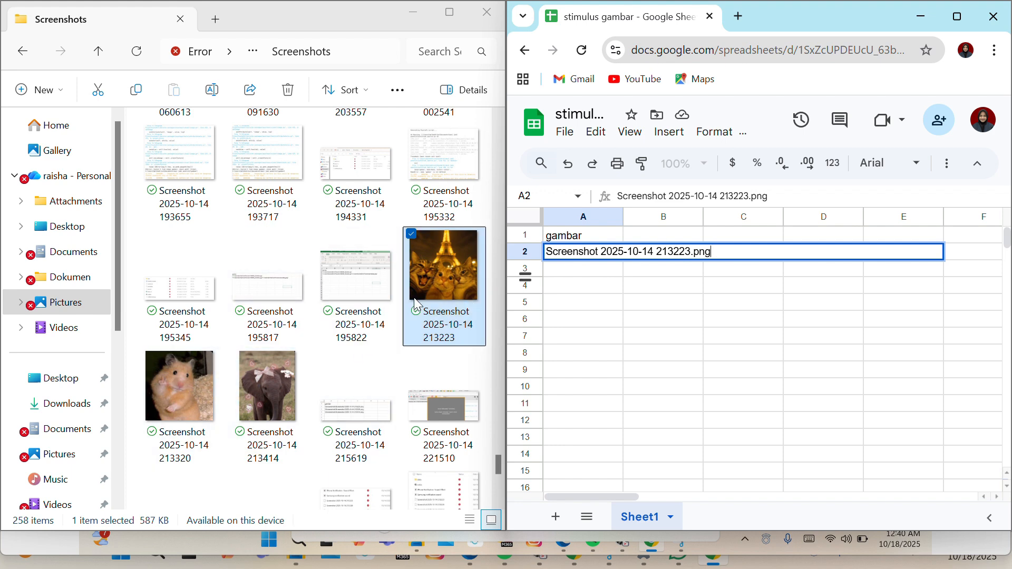
click(551, 274)
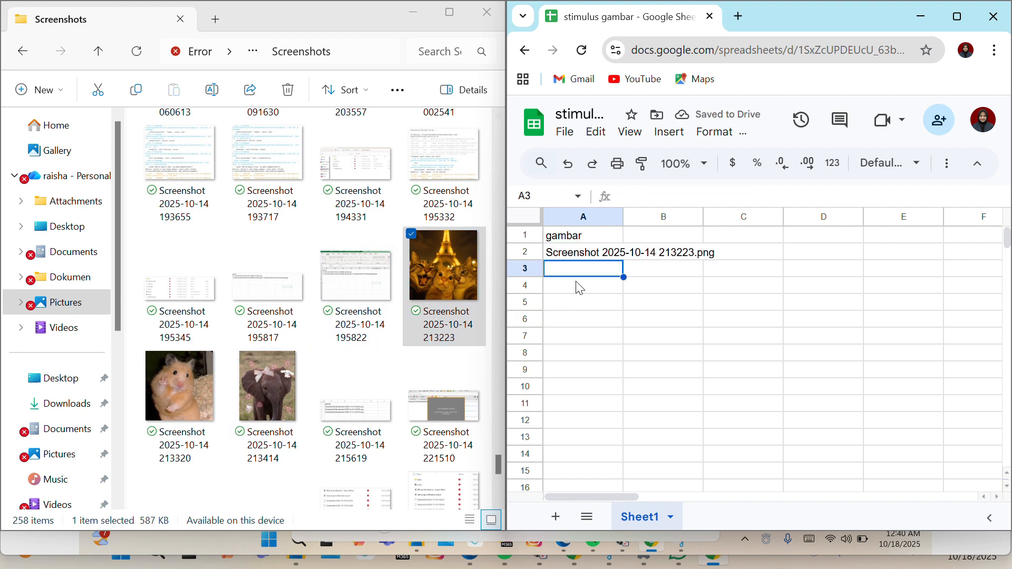
Download the stimulus gambar spreadsheet as a Microsoft Excel (.xlsx) file.
click(568, 136)
mouse_move(646, 333)
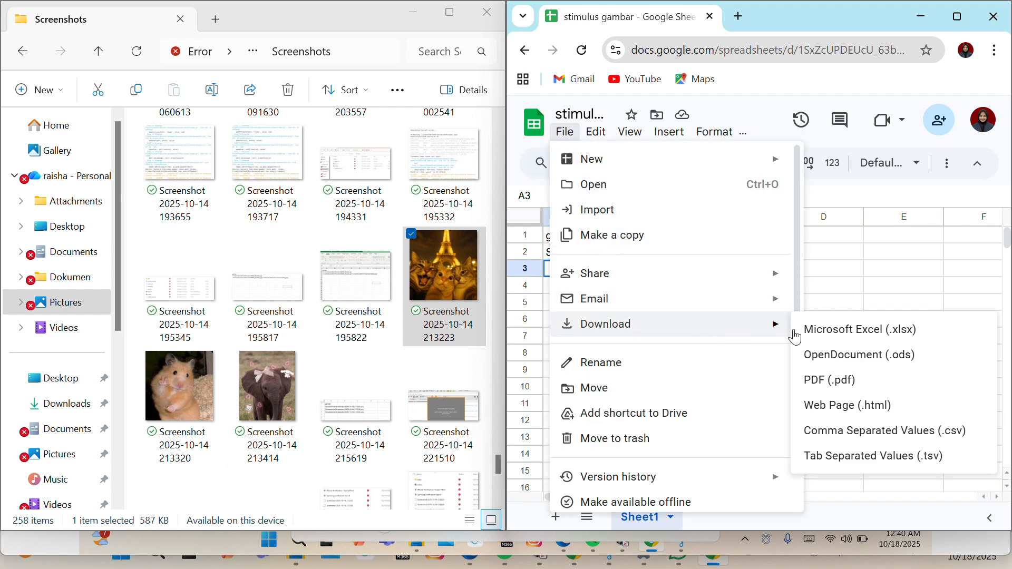
click(829, 331)
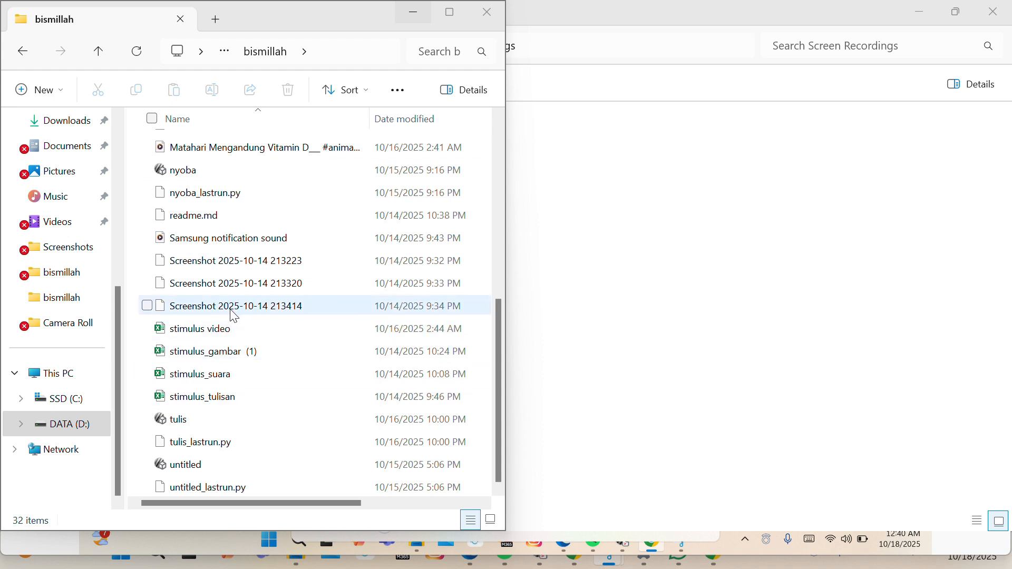
Look through the bismillah folder in File Explorer for the experiment files, stimulus images and stimulus spreadsheets.
scroll(234, 315, up, 3)
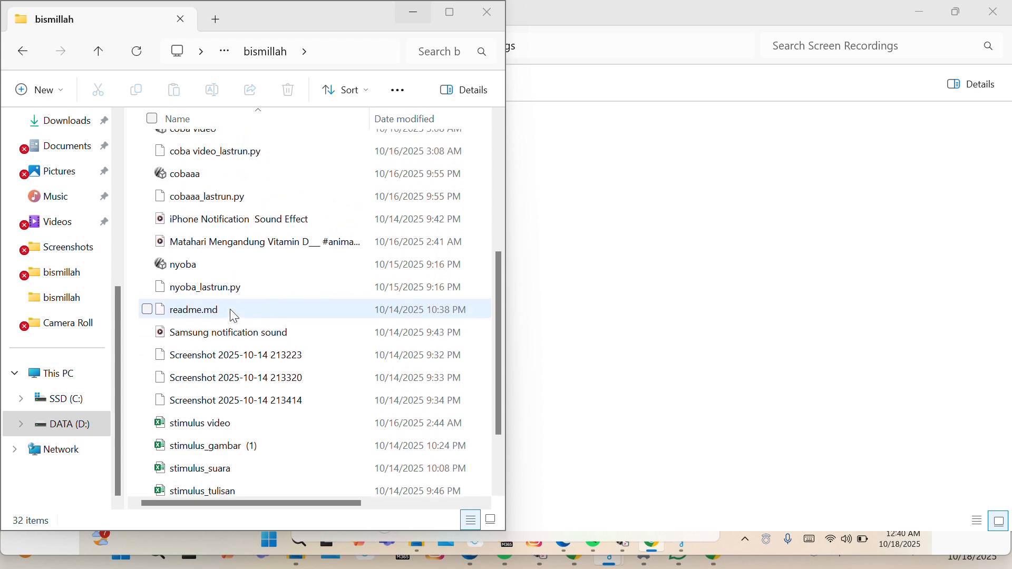
scroll(234, 316, down, 1)
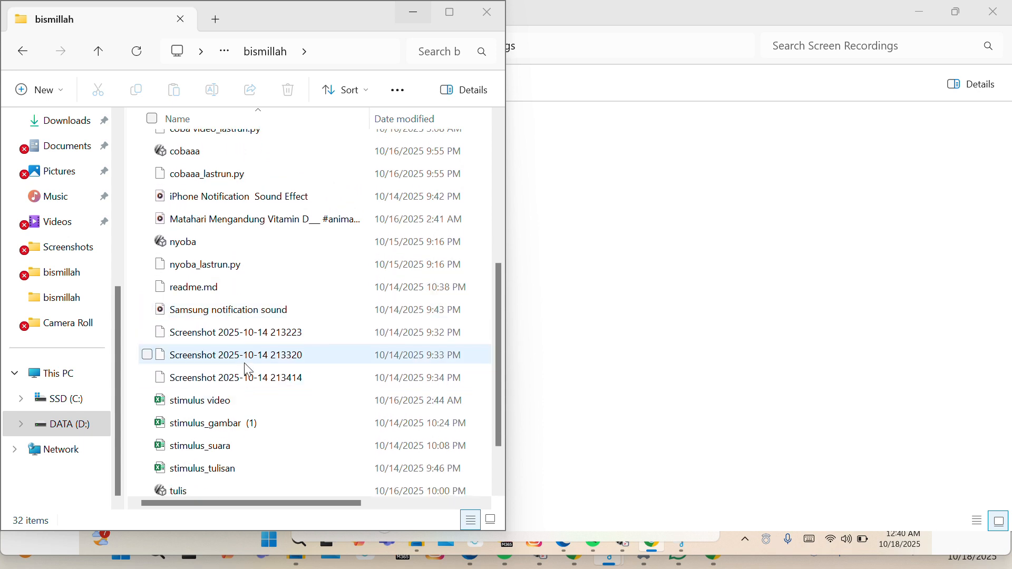
scroll(247, 377, down, 3)
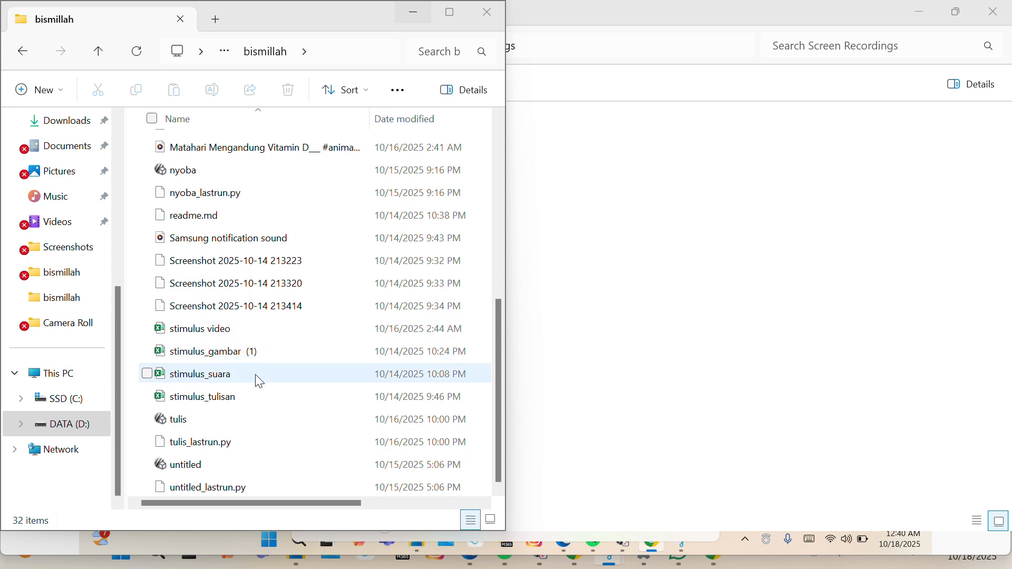
scroll(259, 380, up, 3)
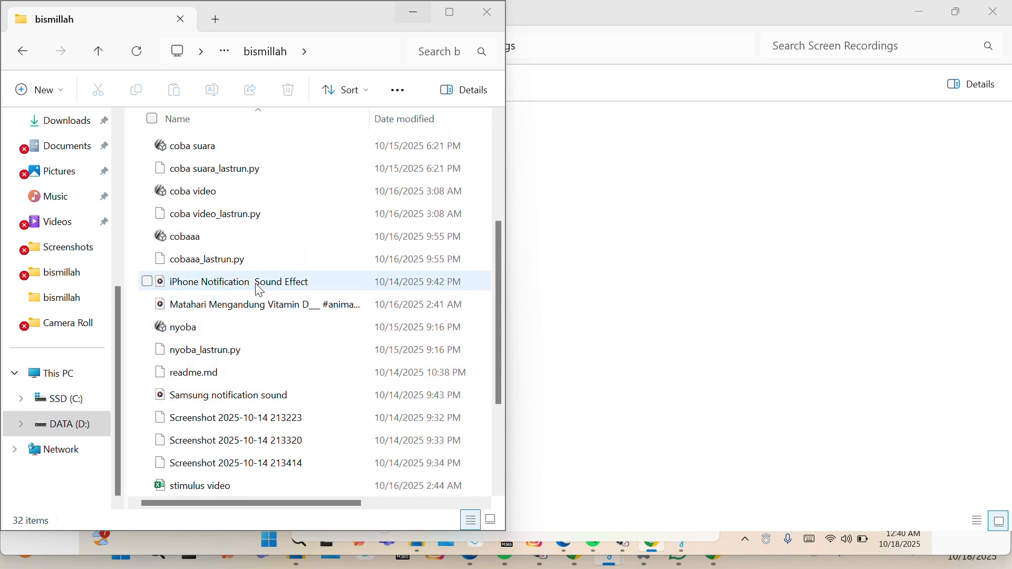
scroll(257, 268, down, 3)
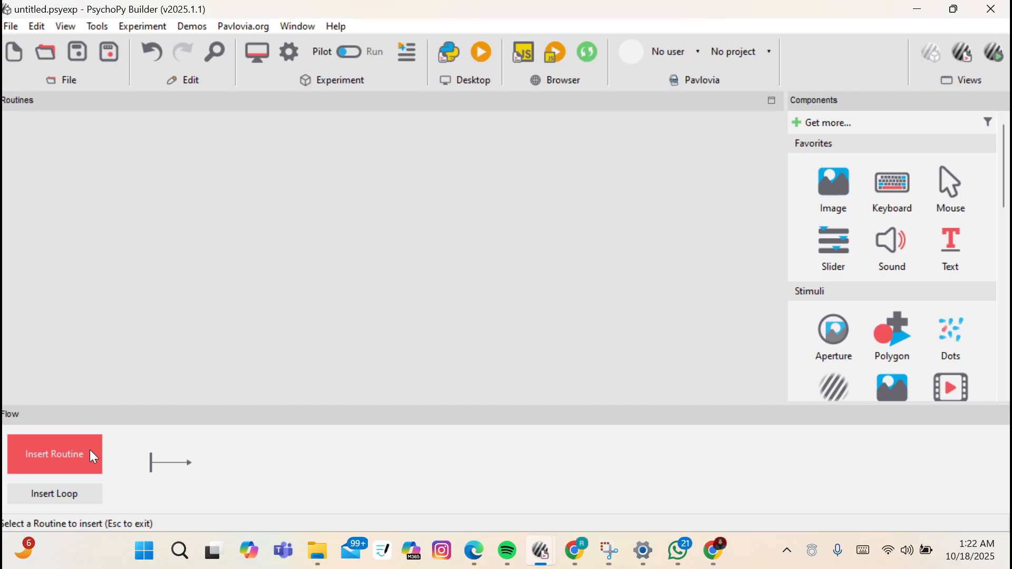
Create a new blank routine named "opening" in PsychoPy Builder and place it on the flow line.
click(90, 451)
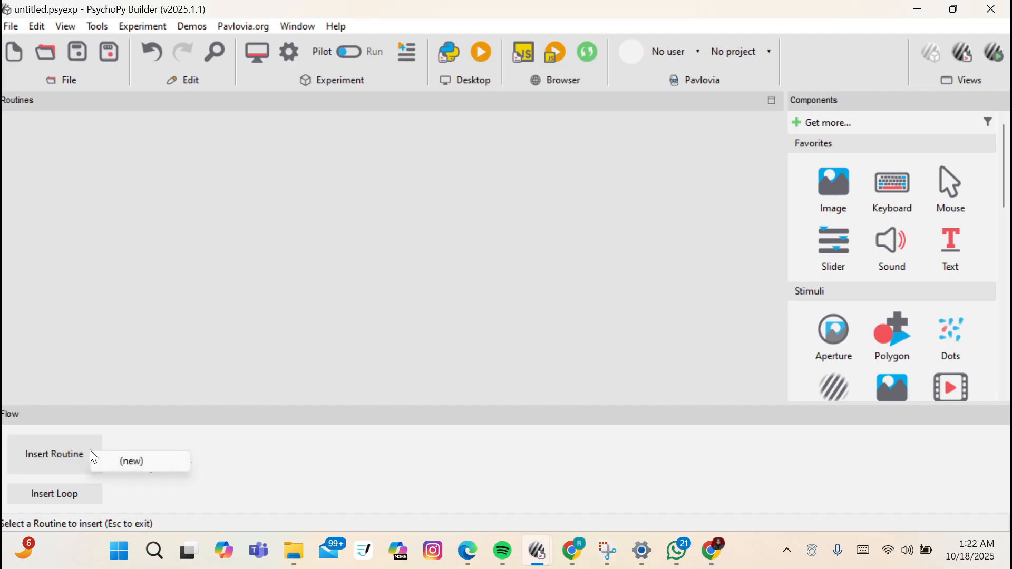
click(122, 458)
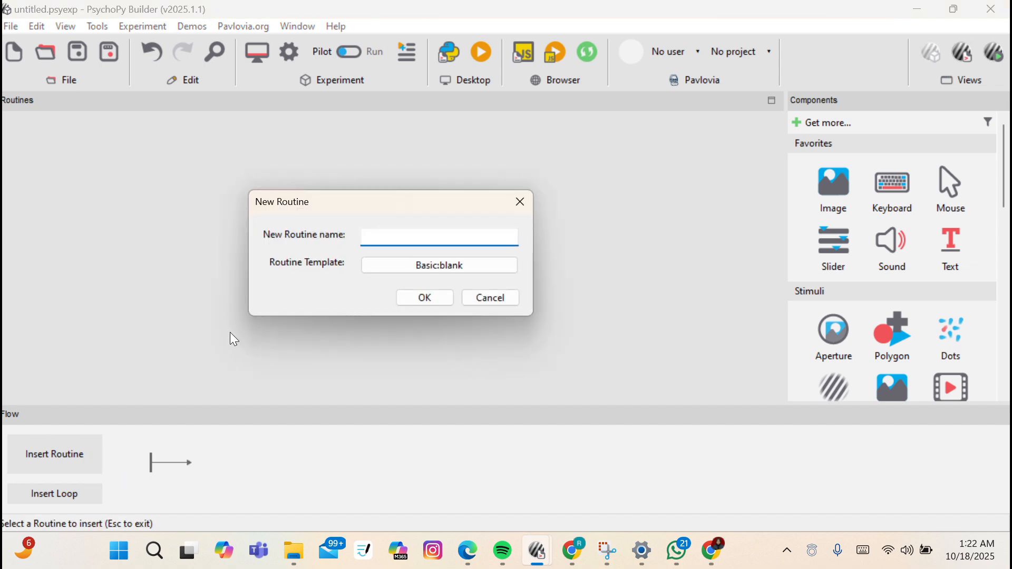
text(opening)
click(423, 298)
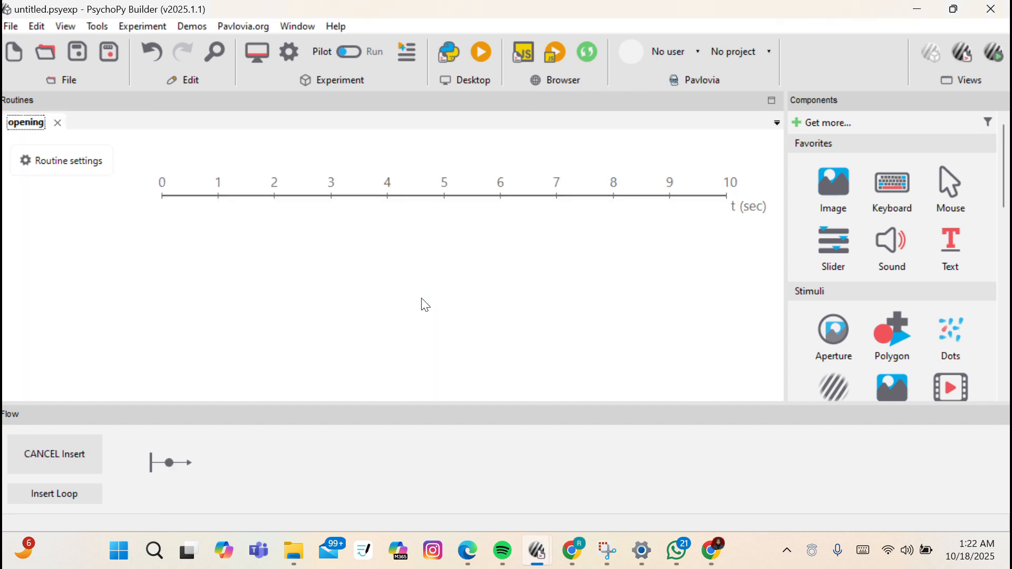
click(166, 458)
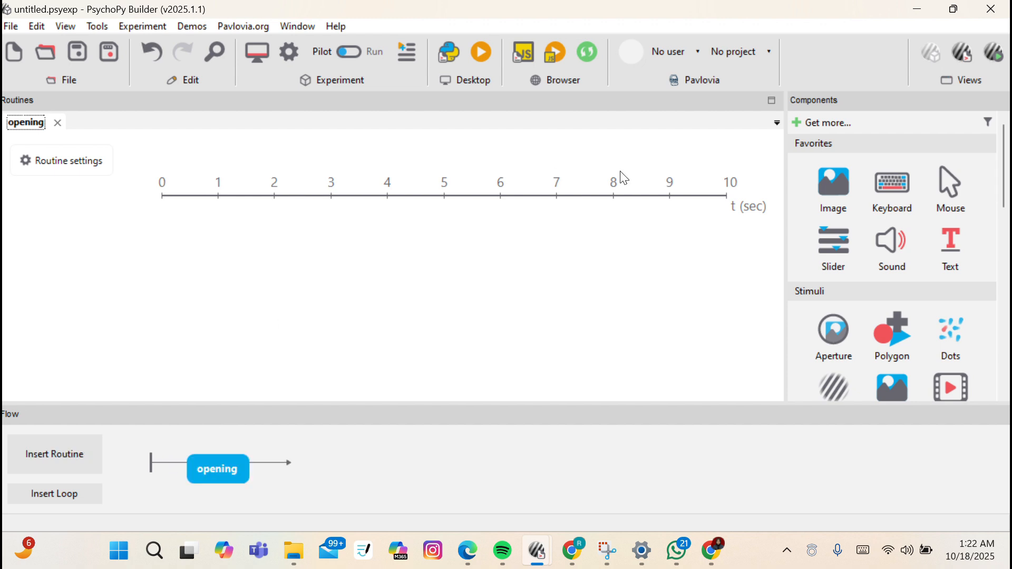
Add a Text component to the opening routine and replace its sample text with "SELAMAT DATANG DI EKSPERIMEN KALI INI".
click(954, 248)
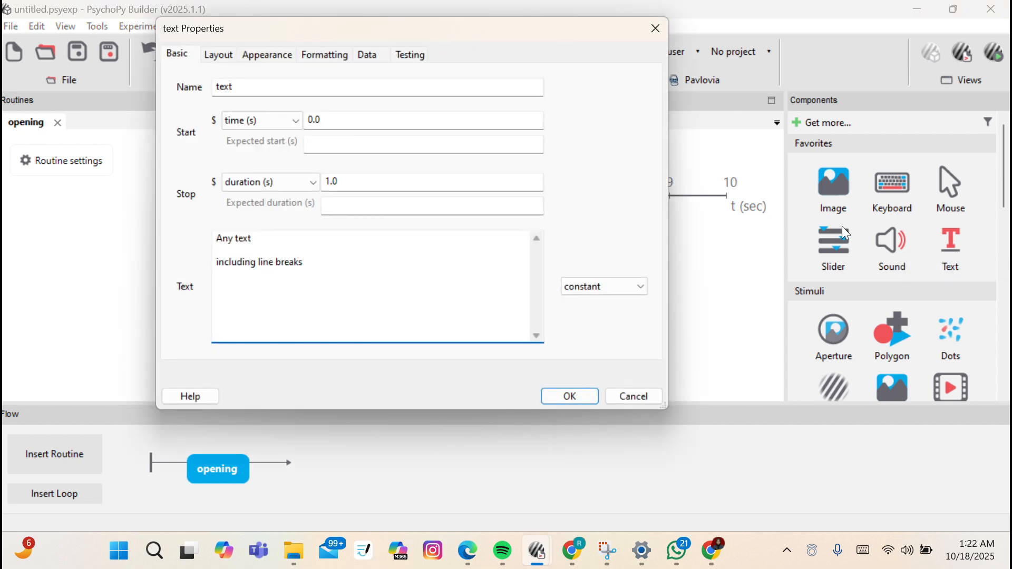
drag(327, 269, 216, 226)
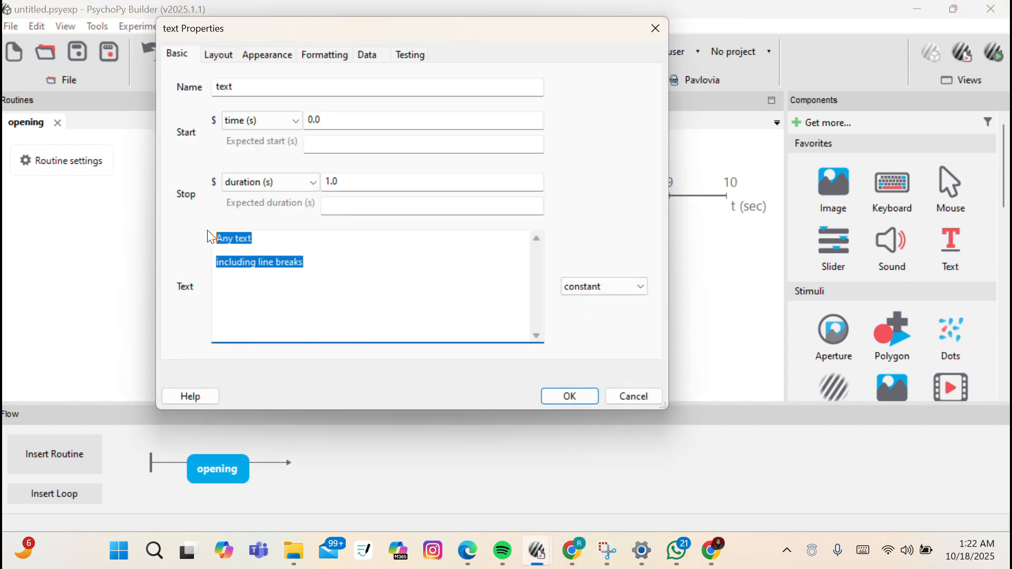
text(SELAMA)
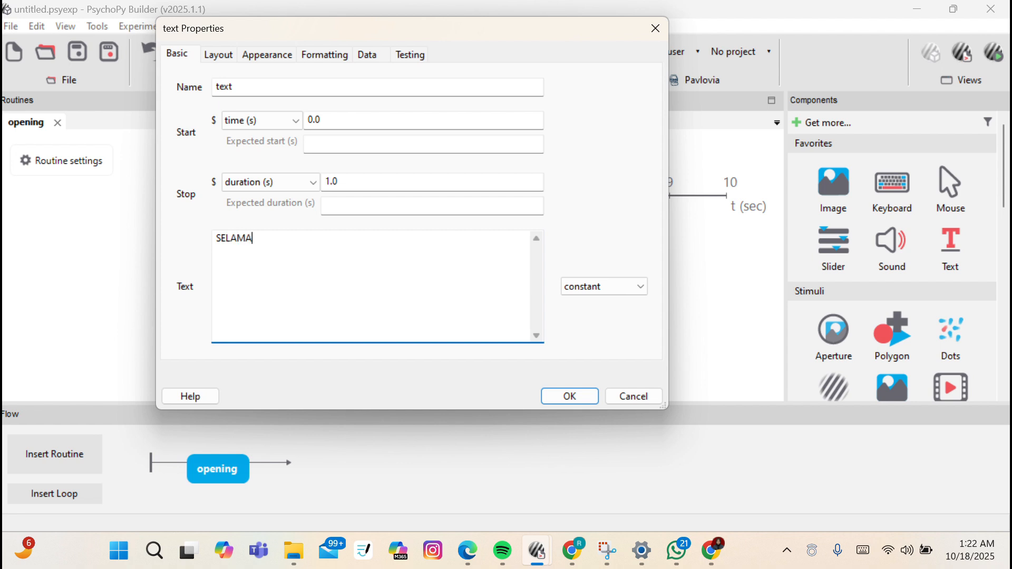
text(T DATAM)
key(BackSpace)
text(NG DI EKSPERIMEN )
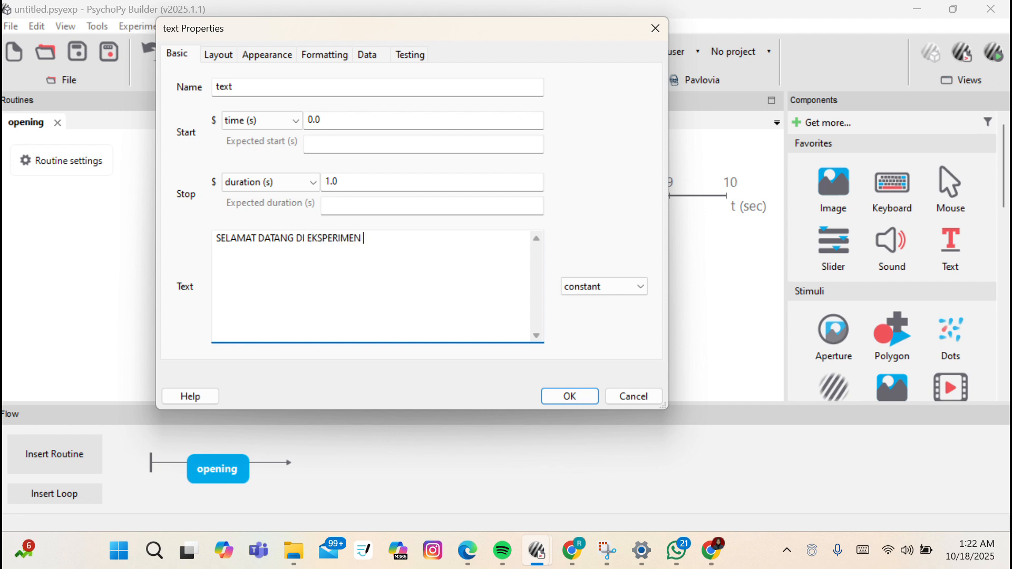
text(KALI INI)
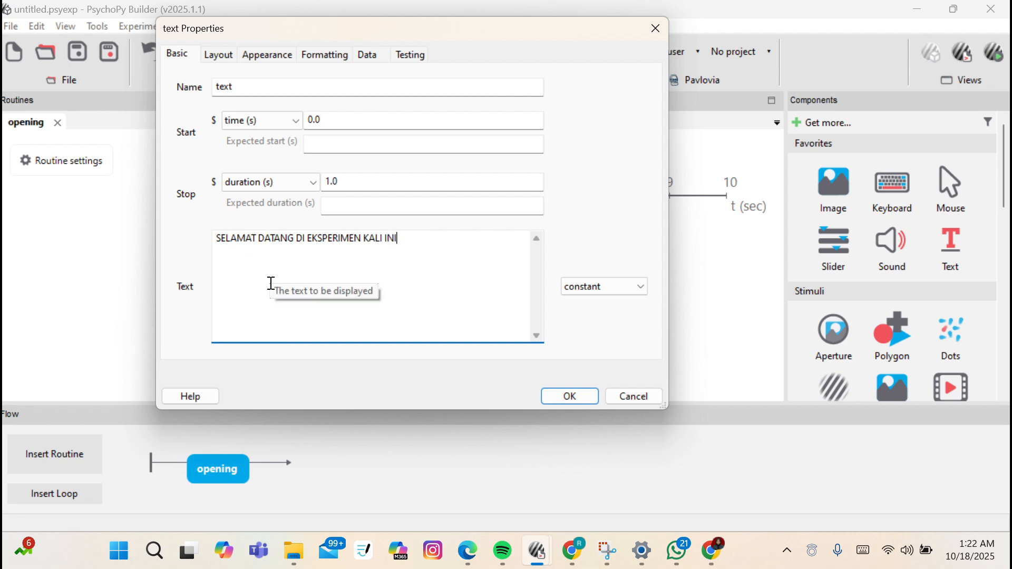
Add a second line reading "TEKAN SPASI UNTUK MELANJUTKAN" to the component's text.
key(Return)
text(TEKAN )
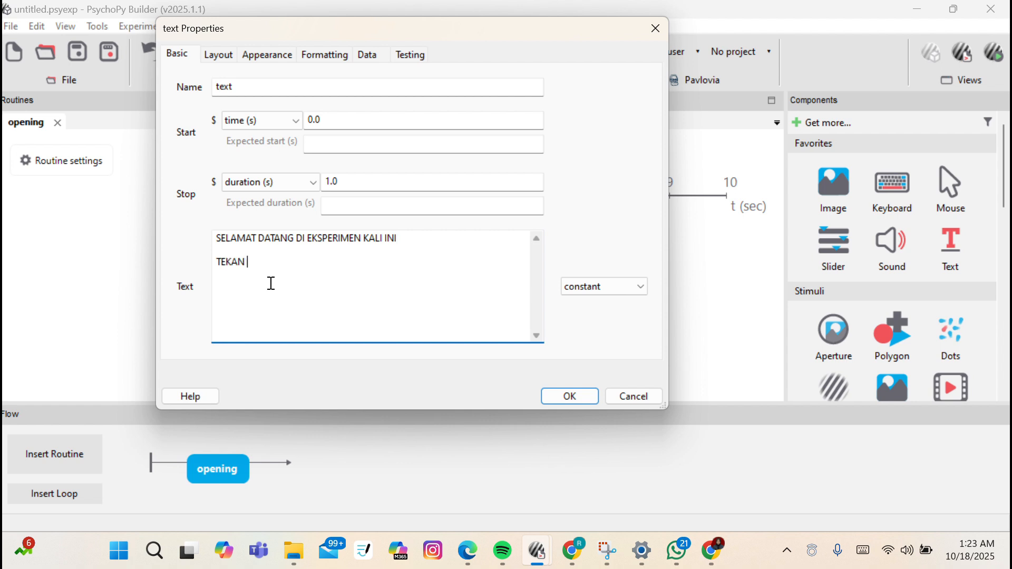
text(SPASI UNTUK MENLAN)
key(BackSpace)
key(BackSpace)
key(BackSpace)
key(BackSpace)
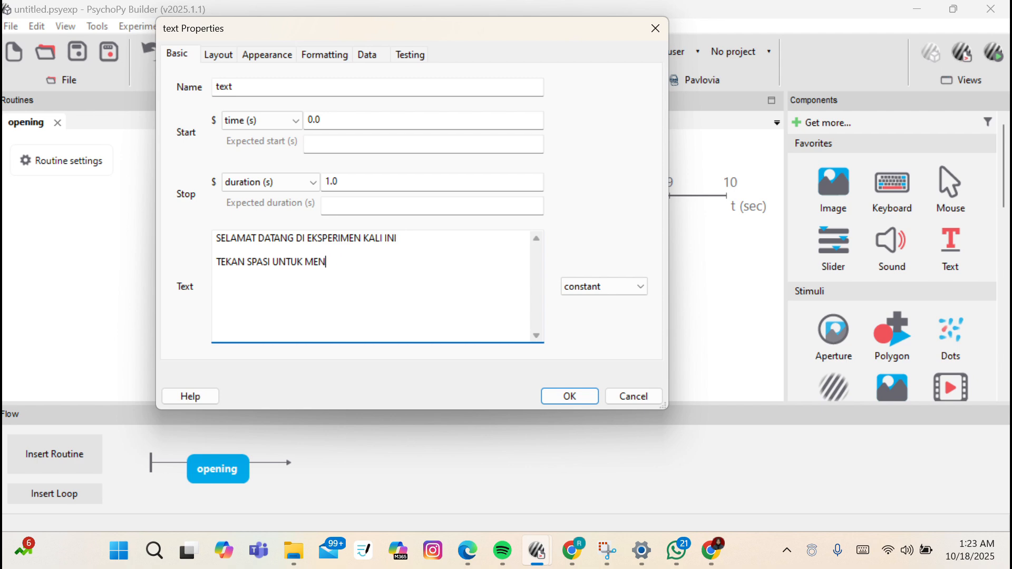
text(LANJUTKAN)
Clear the text component's stop duration so that it is displayed without a time limit.
drag(340, 182, 326, 180)
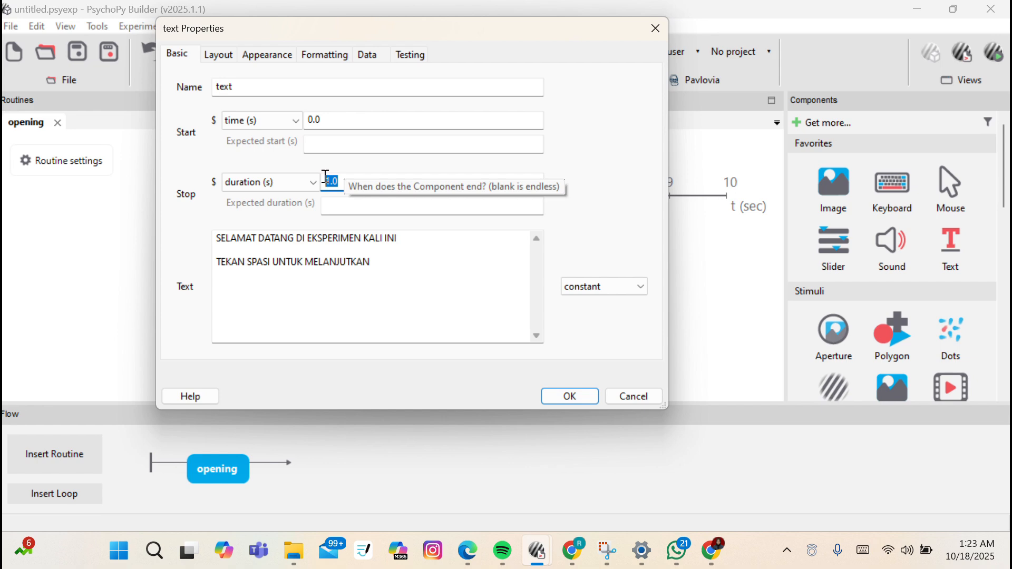
key(BackSpace)
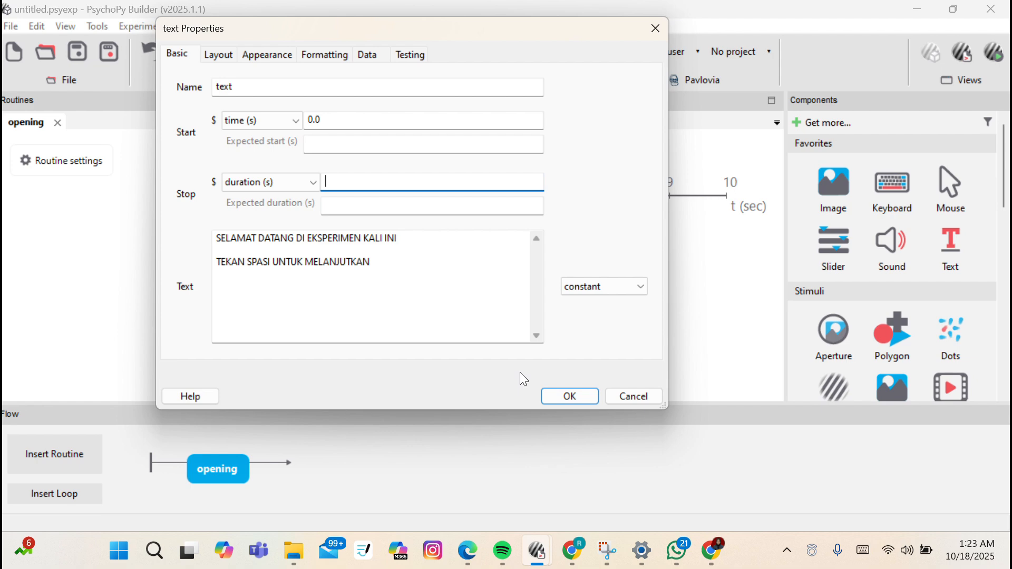
click(417, 18)
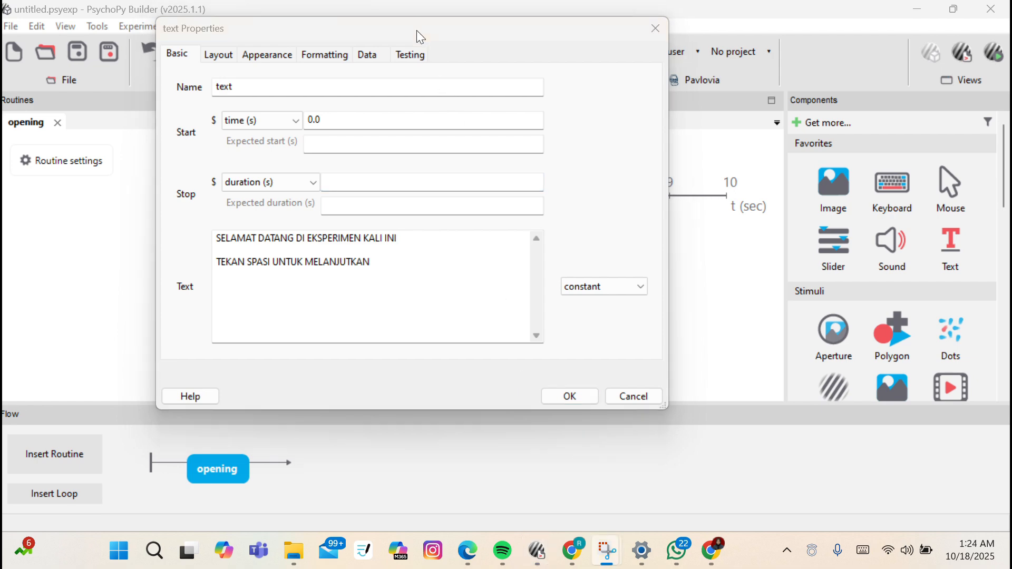
Set the welcome text's foreground color to pink (1.0000, -0.1765, 0.4118) using the color picker.
click(219, 54)
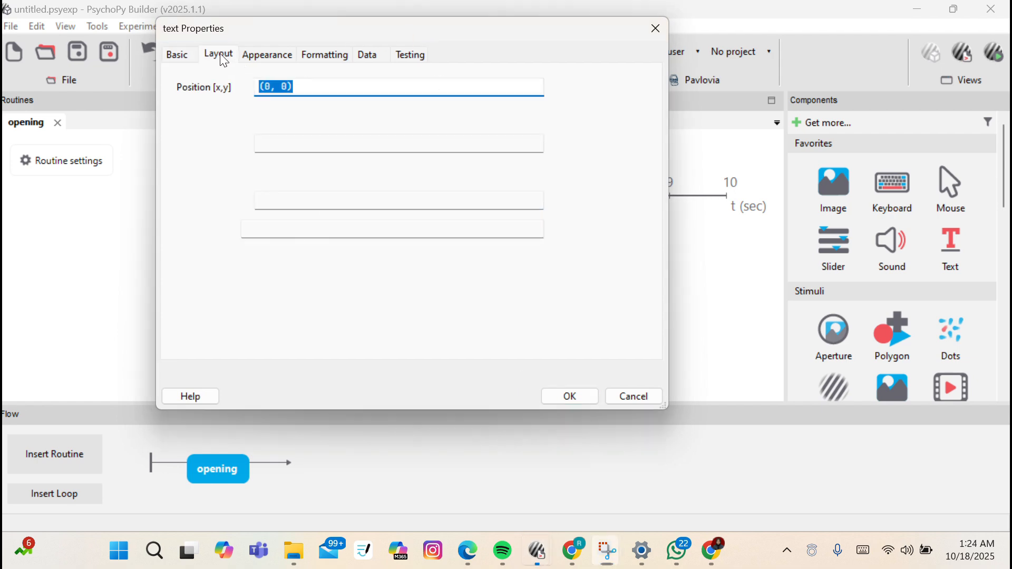
click(283, 88)
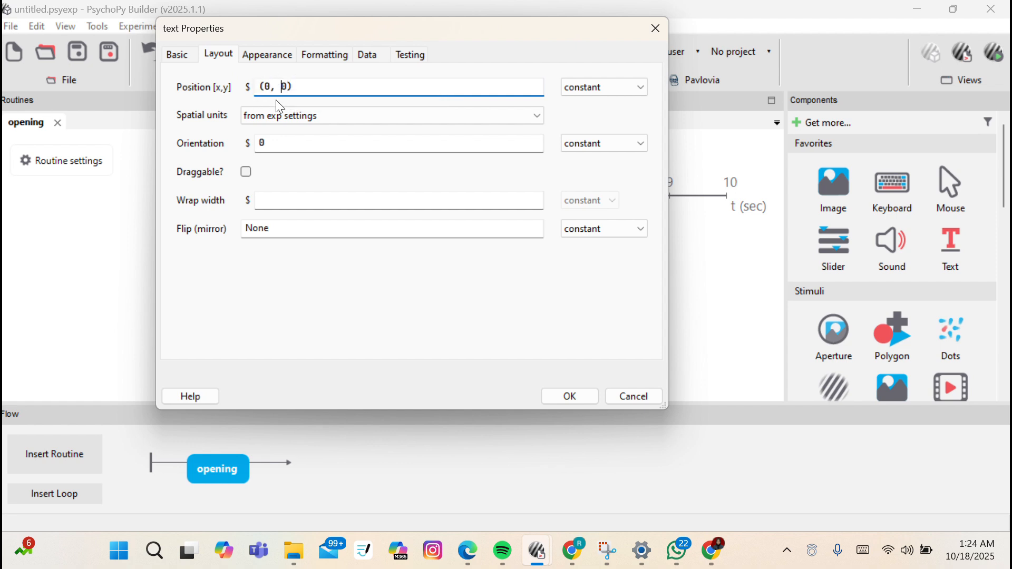
click(264, 55)
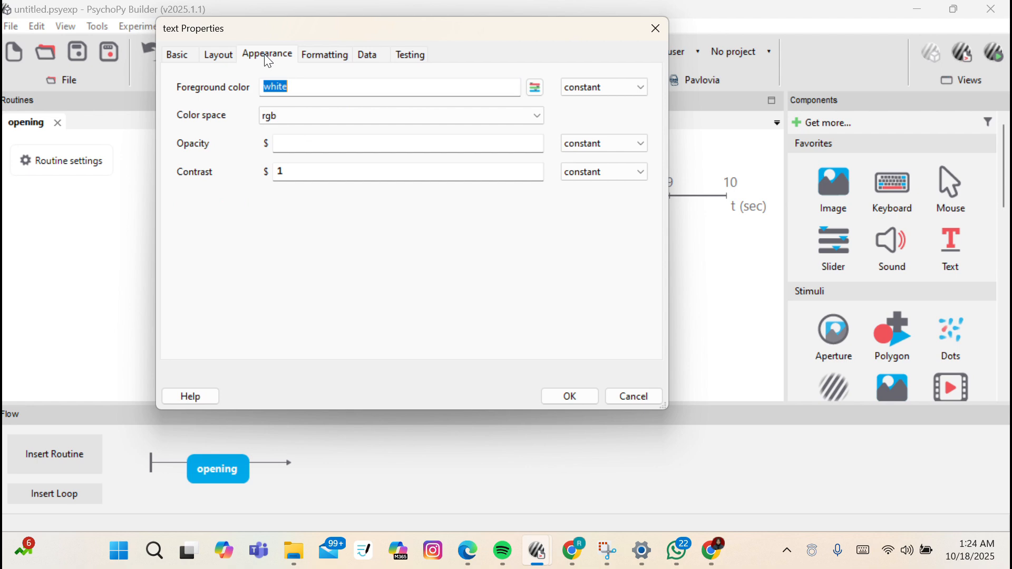
click(534, 88)
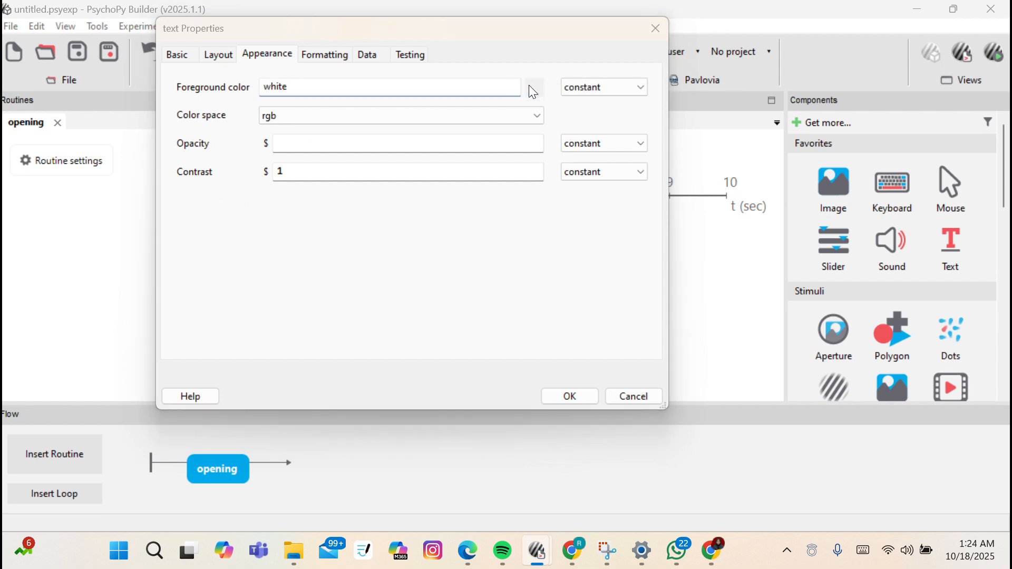
scroll(532, 221, down, 1)
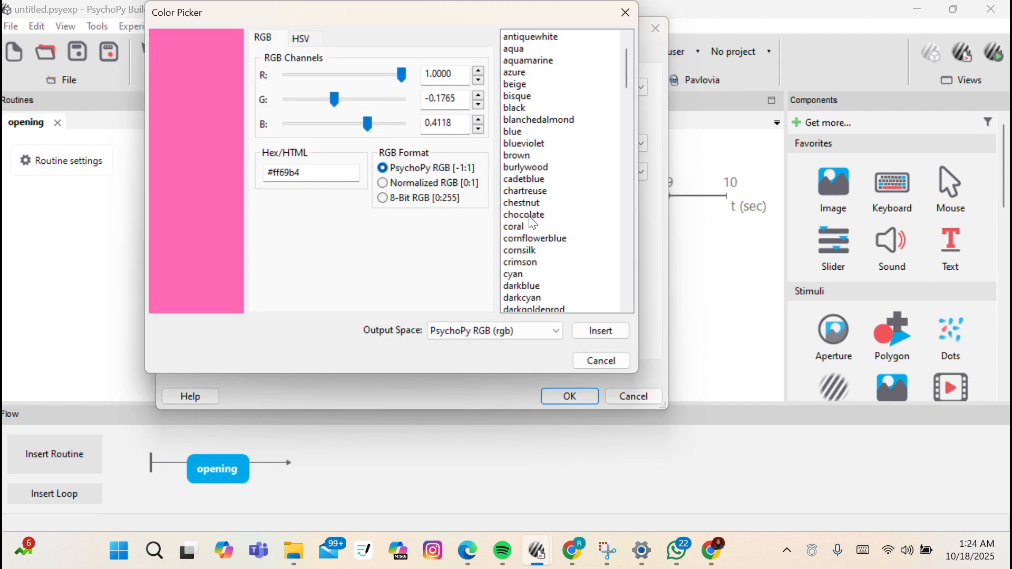
click(592, 331)
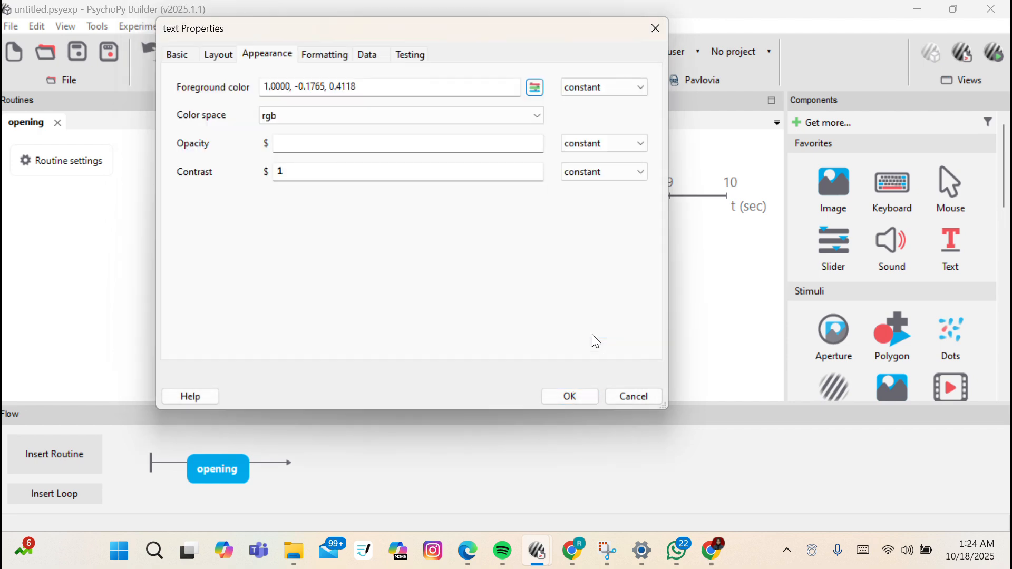
click(445, 122)
click(444, 122)
Review the welcome text's formatting, data and testing settings, and accept the component's properties.
click(316, 59)
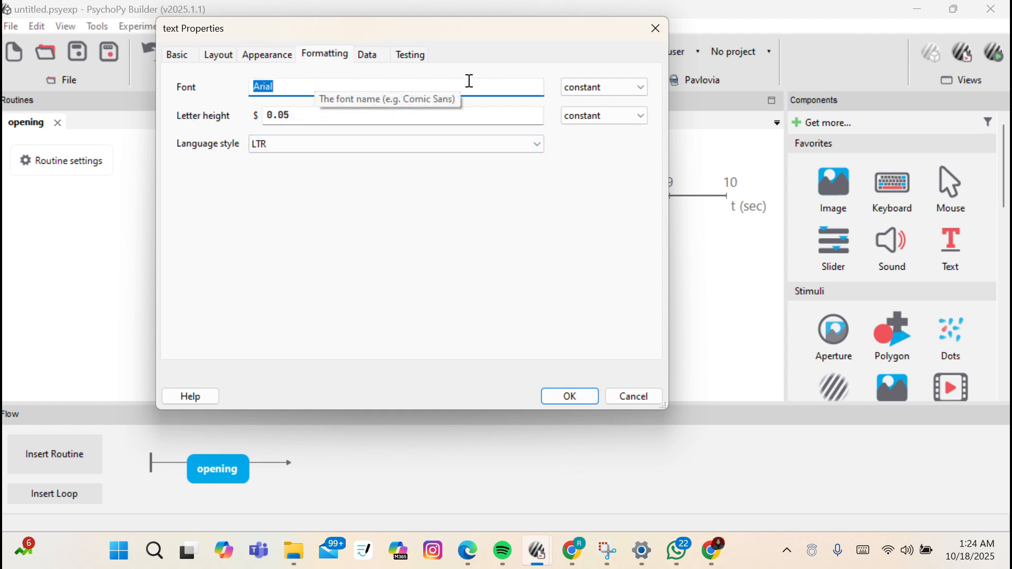
click(366, 58)
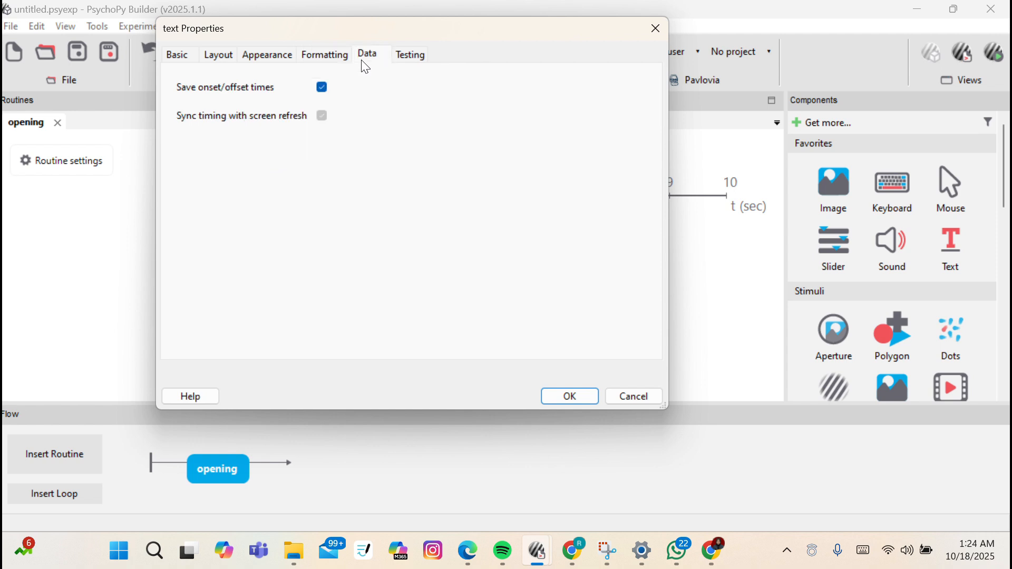
click(403, 68)
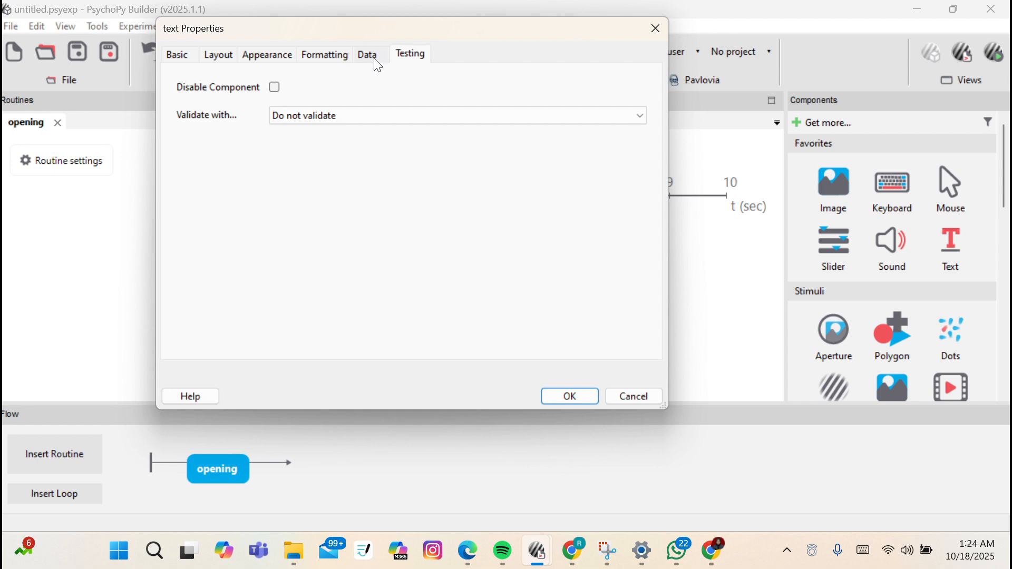
click(177, 54)
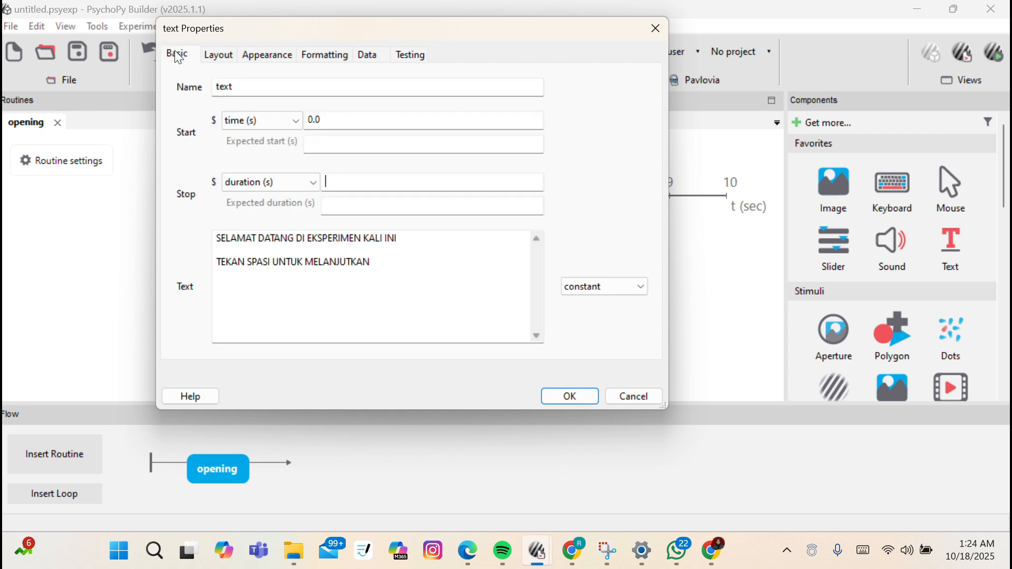
click(567, 398)
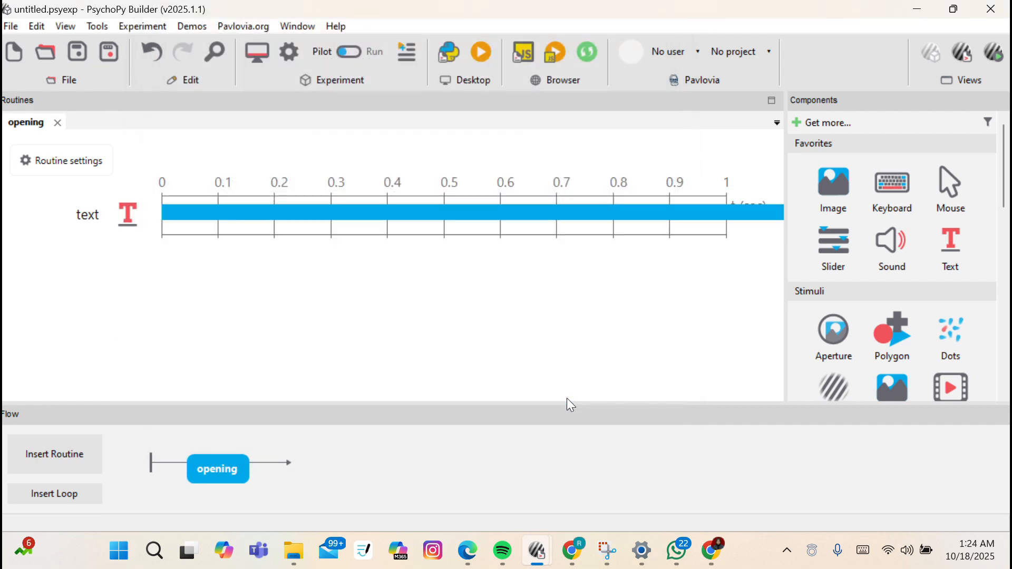
Add a Keyboard component to the opening routine and restrict its allowed keys to 'space'.
click(902, 179)
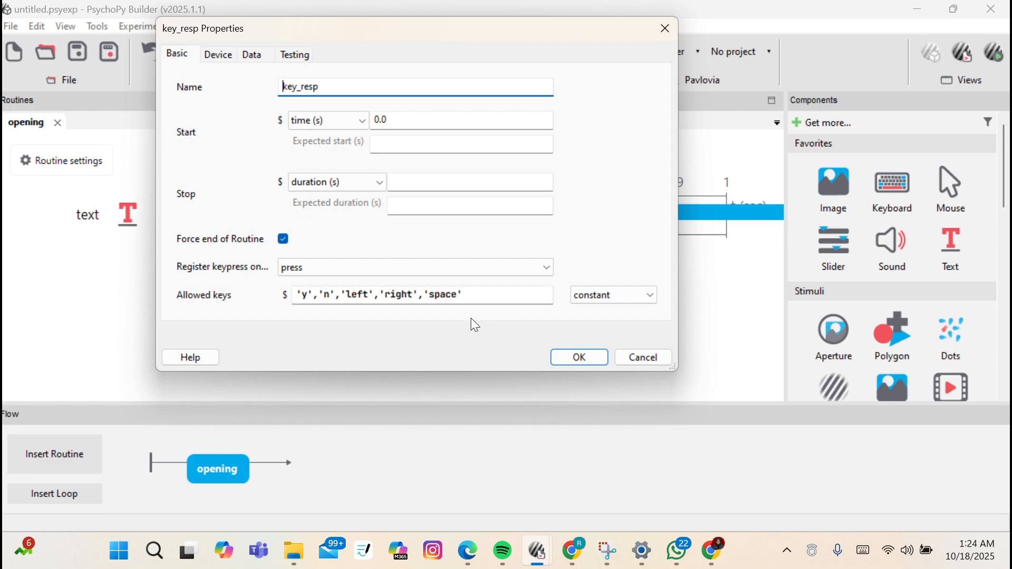
drag(424, 298, 292, 295)
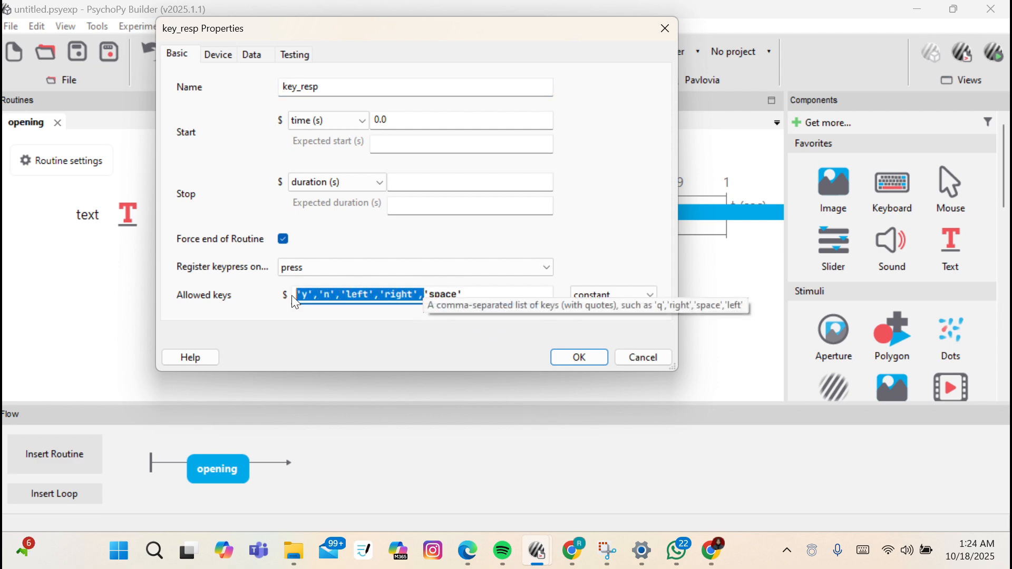
key(BackSpace)
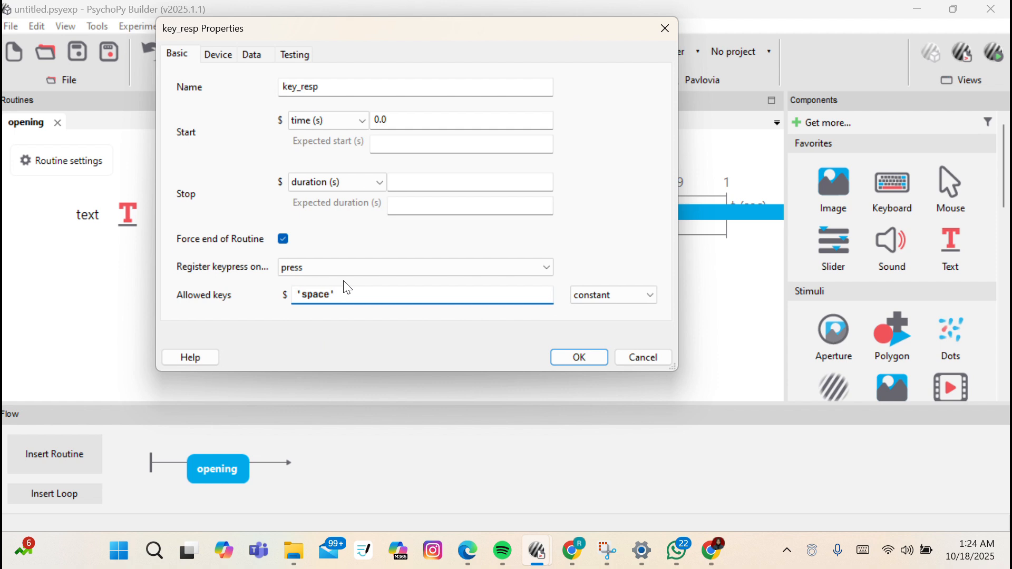
click(416, 24)
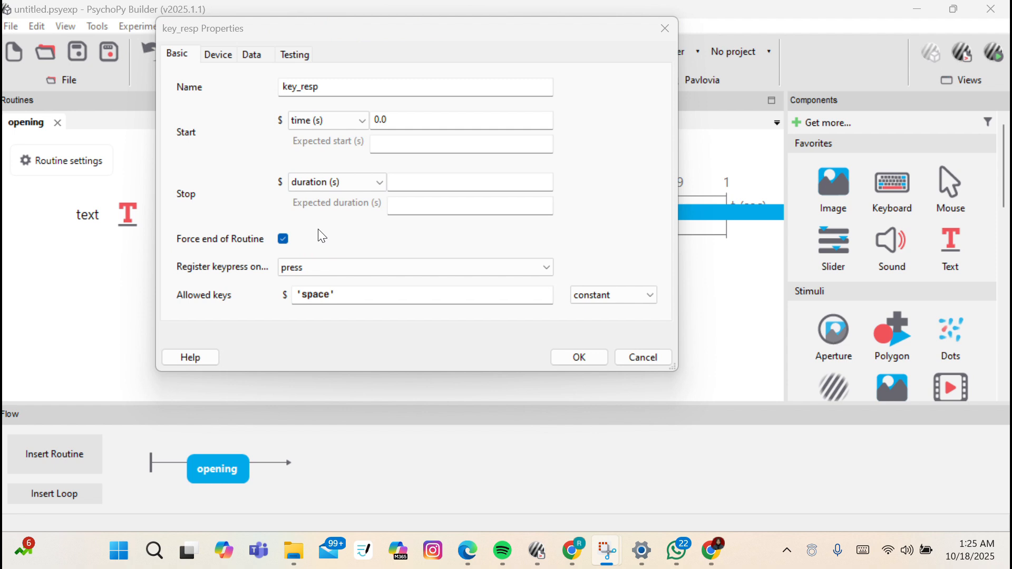
Review the keyboard component's device, data and testing settings, and accept its properties.
click(224, 54)
click(253, 54)
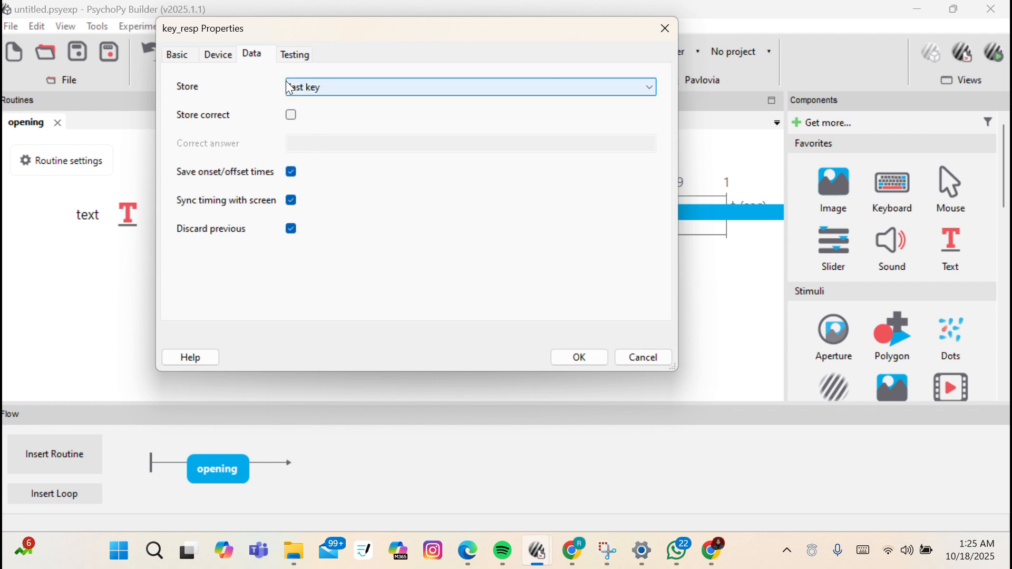
click(296, 55)
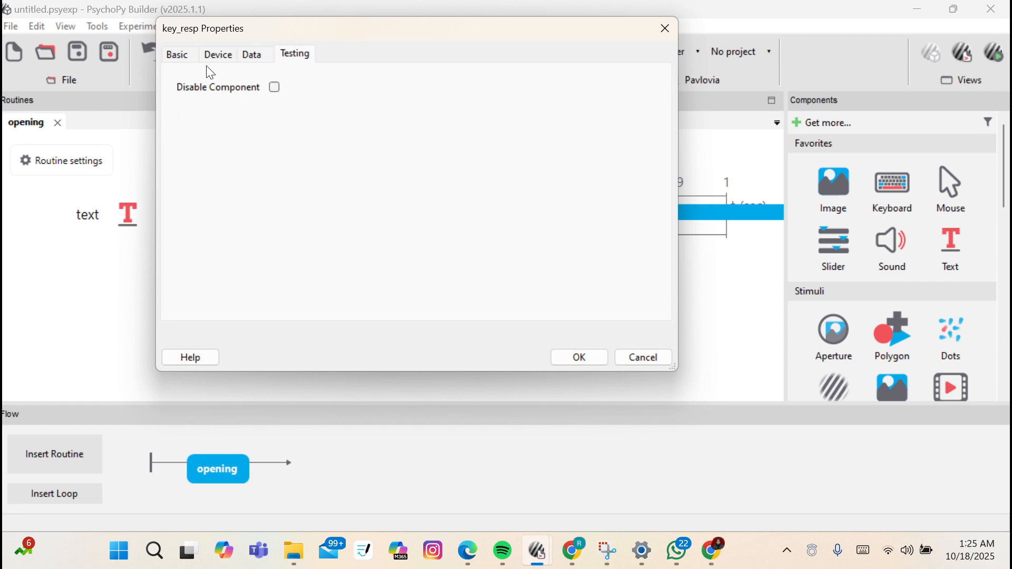
click(182, 56)
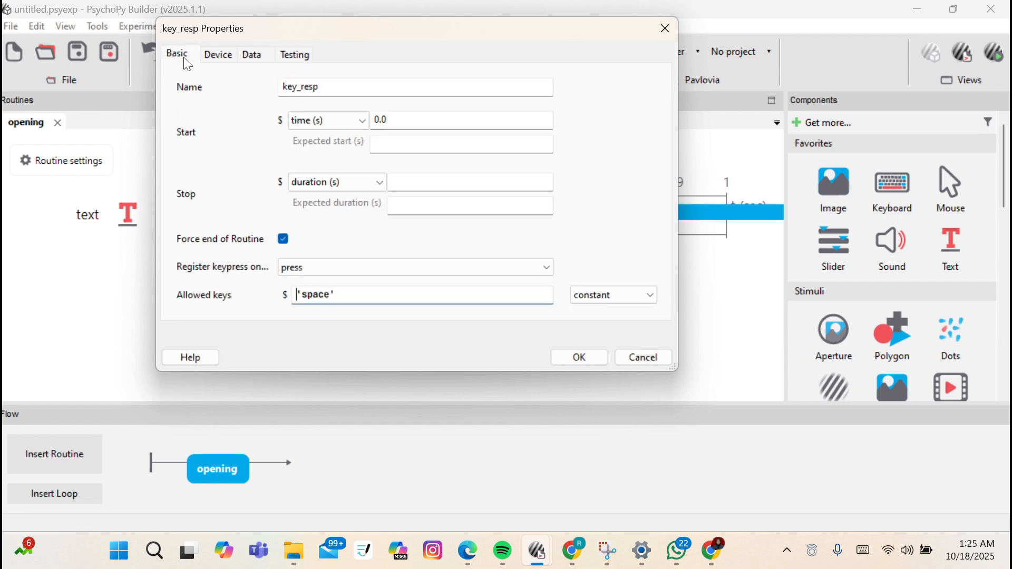
click(569, 355)
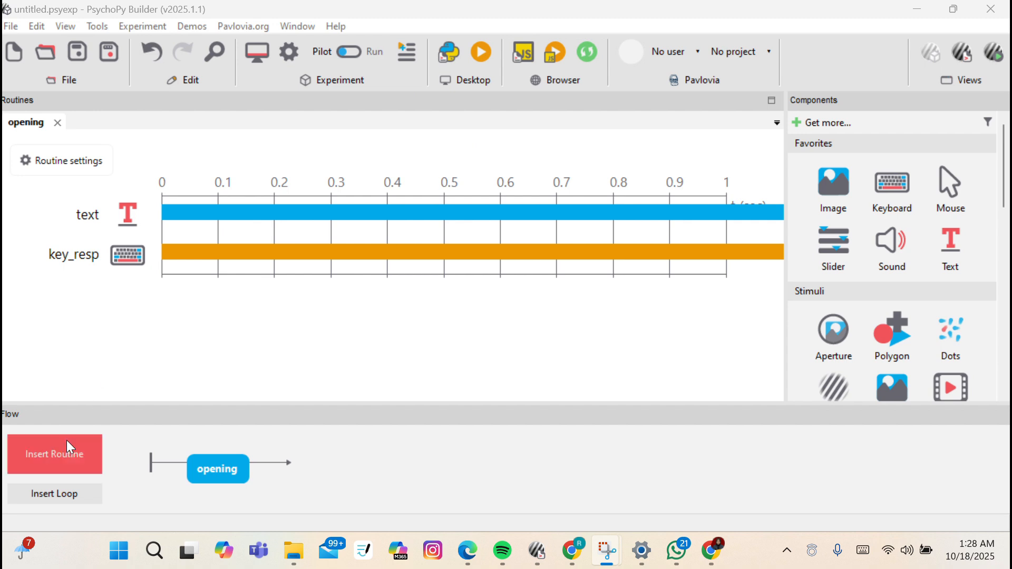
Create a new blank routine named "stimulus gambar" and place it after the opening routine in the flow.
click(69, 456)
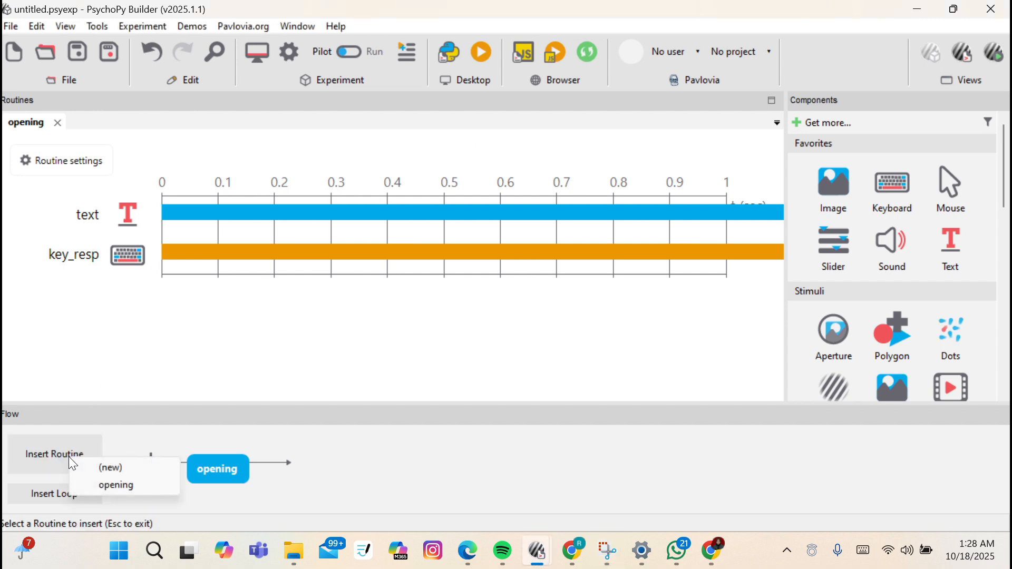
click(94, 466)
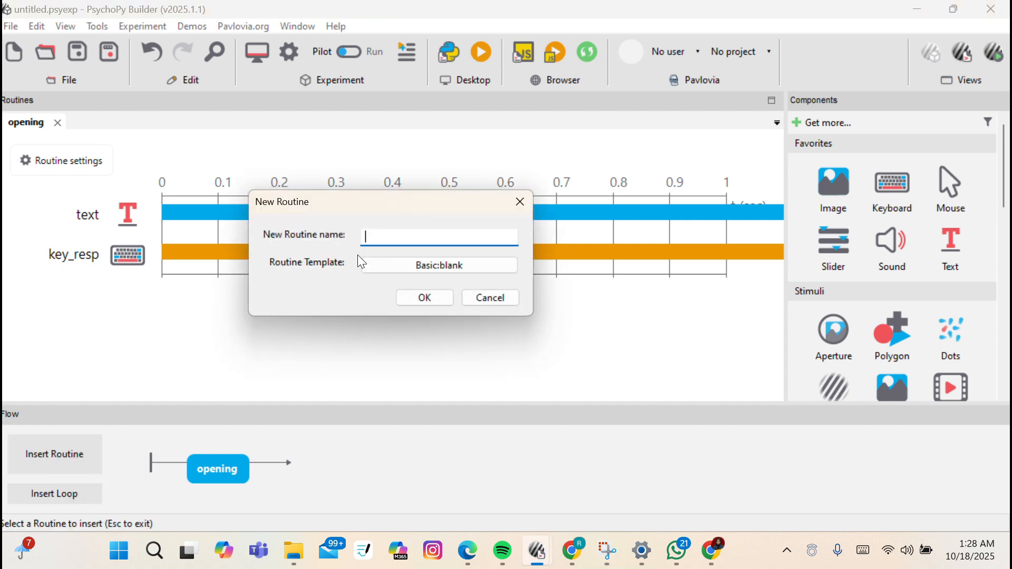
text(ST)
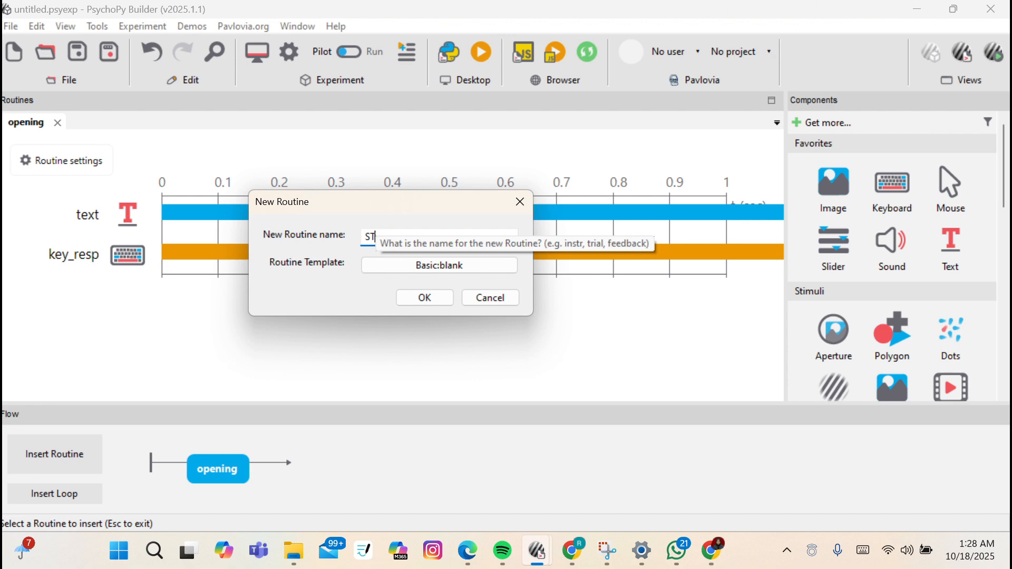
key(BackSpace)
key(BackSpace)
text(stimulus gambar)
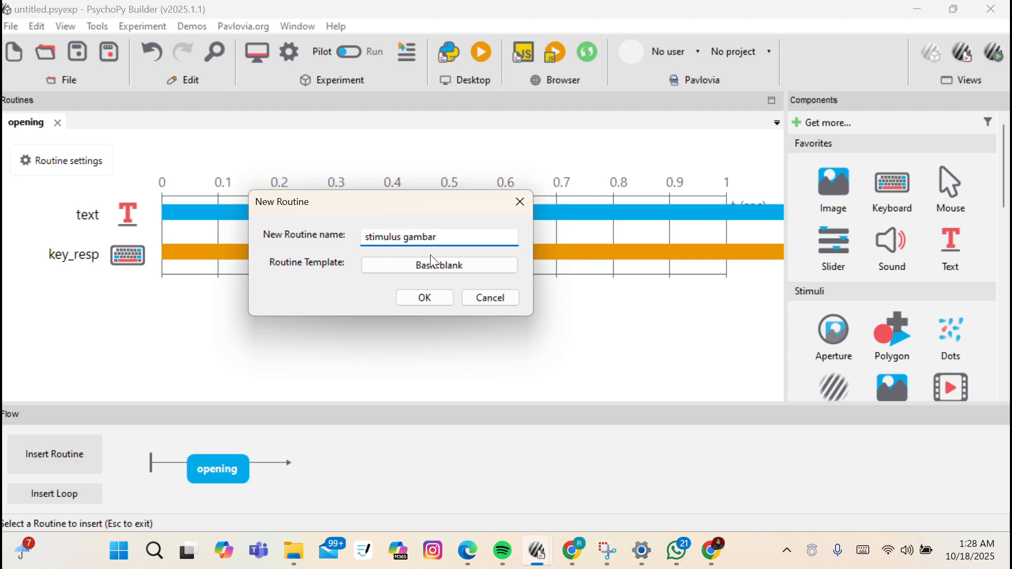
click(427, 298)
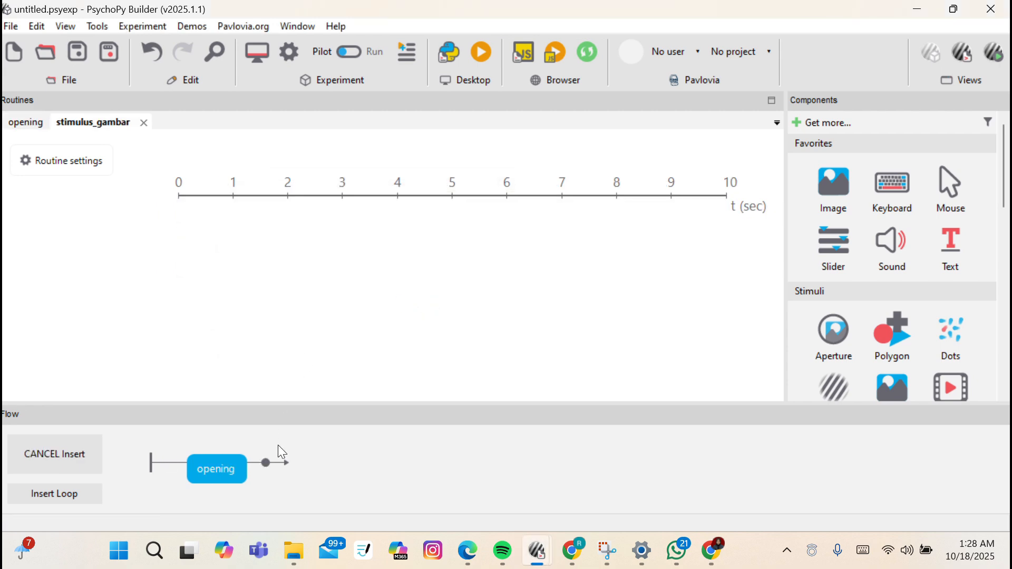
click(269, 466)
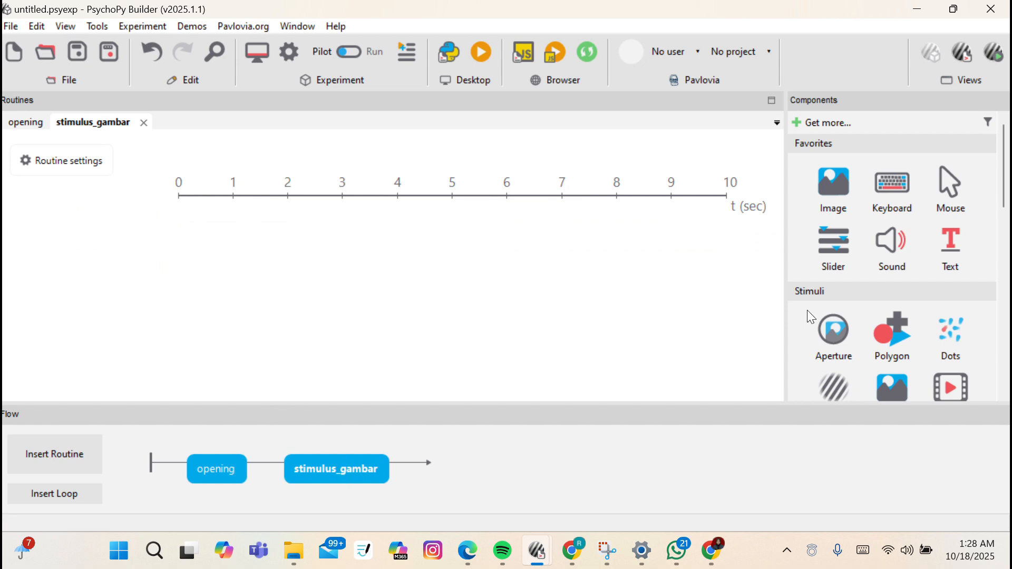
Add a Text component to the stimulus_gambar routine and replace its sample text with "SEBERAPA SUKA ANDA DENGAN HEWAN INI".
click(953, 247)
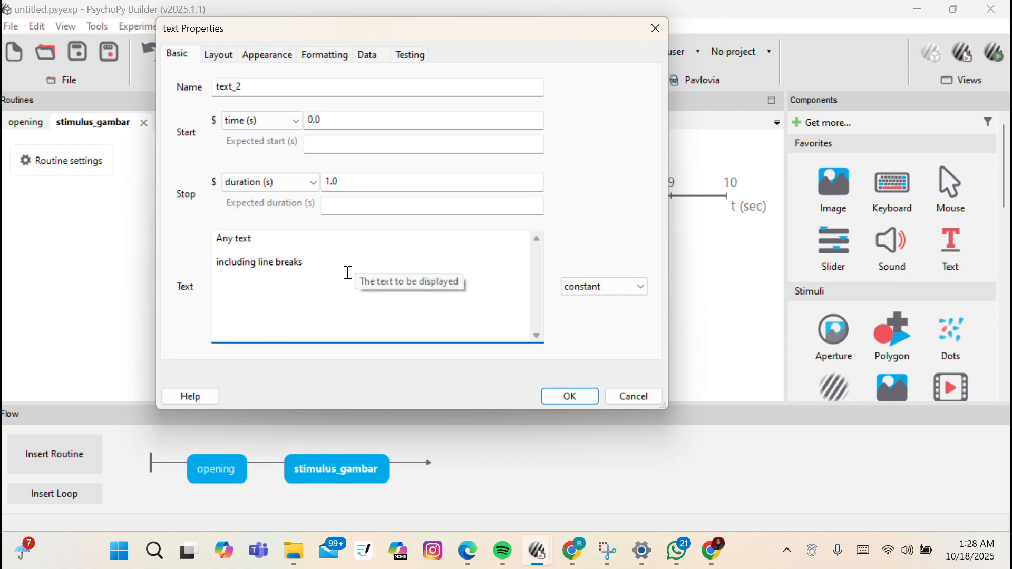
drag(316, 266, 216, 242)
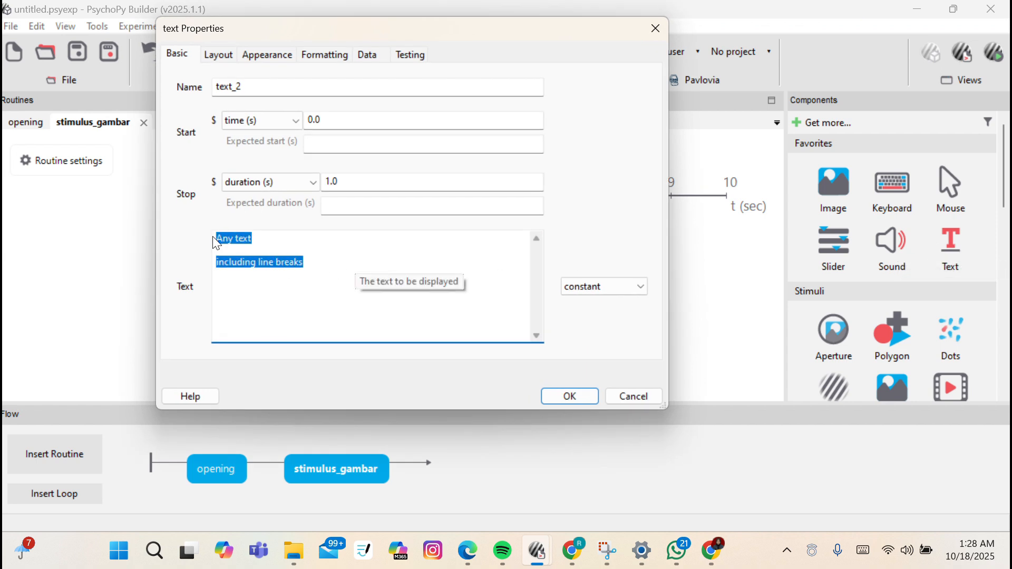
text(SEBERAP)
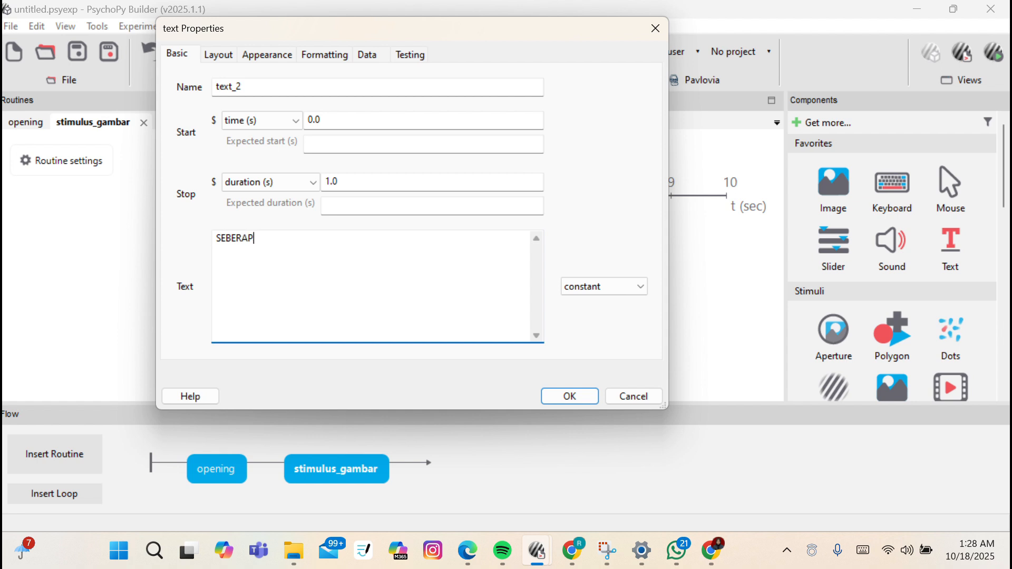
text(A SUKA ANDA DENGAN B)
key(BackSpace)
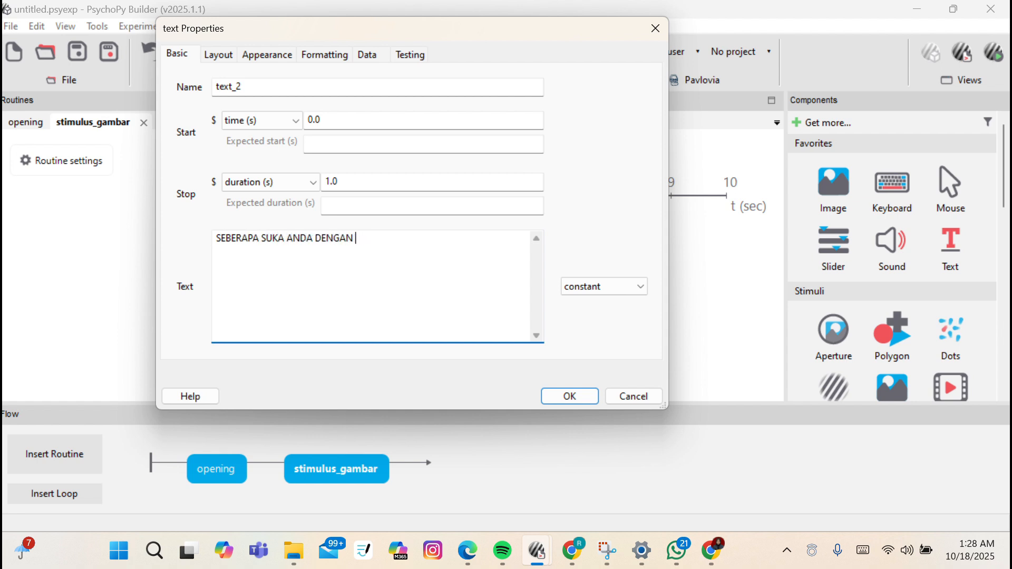
text(HEWAN INI)
Clear the question text's stop duration, set its position to (0, 0.3), and accept the component.
drag(349, 183, 326, 184)
key(BackSpace)
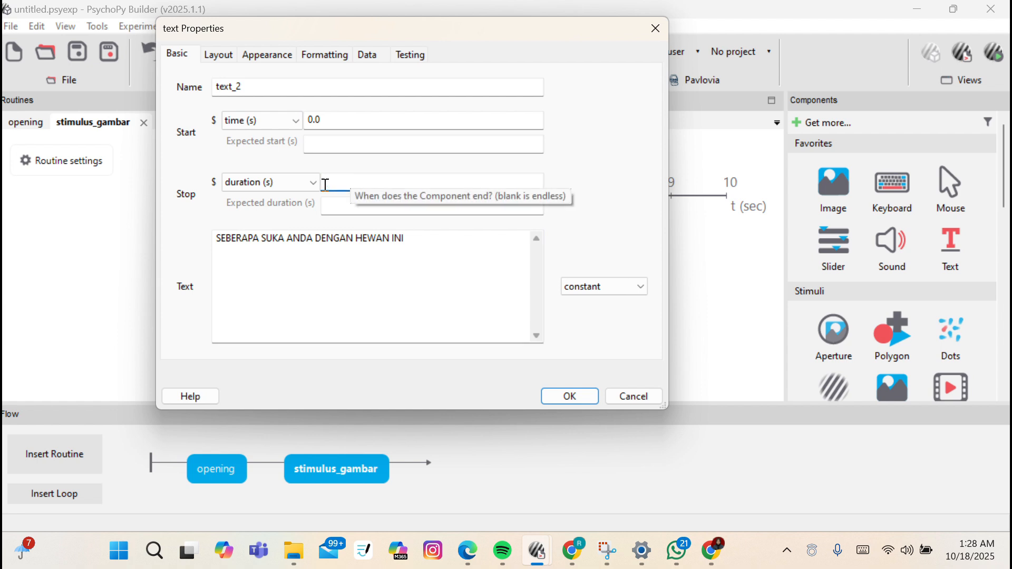
click(228, 53)
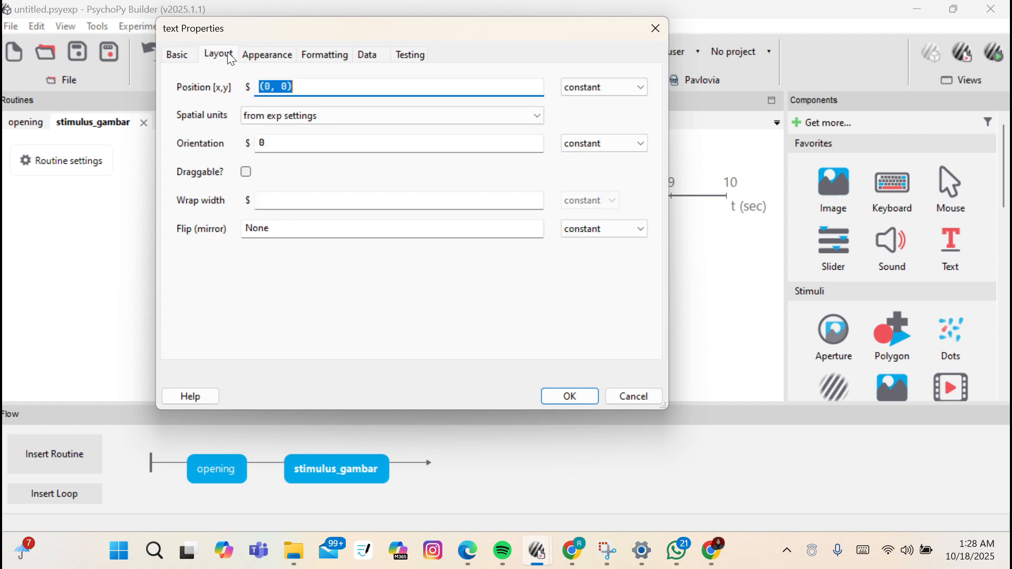
click(284, 88)
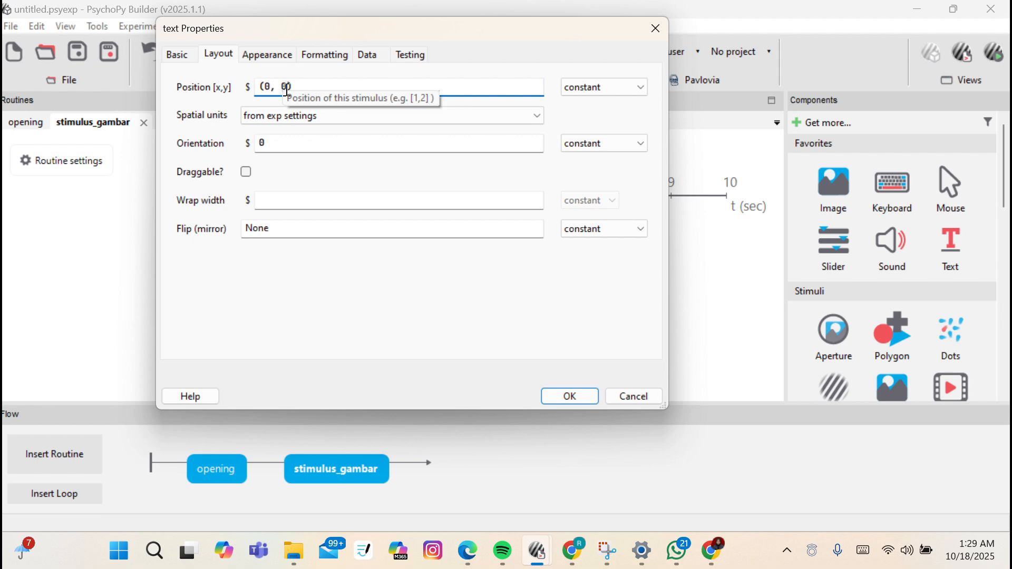
text(.3)
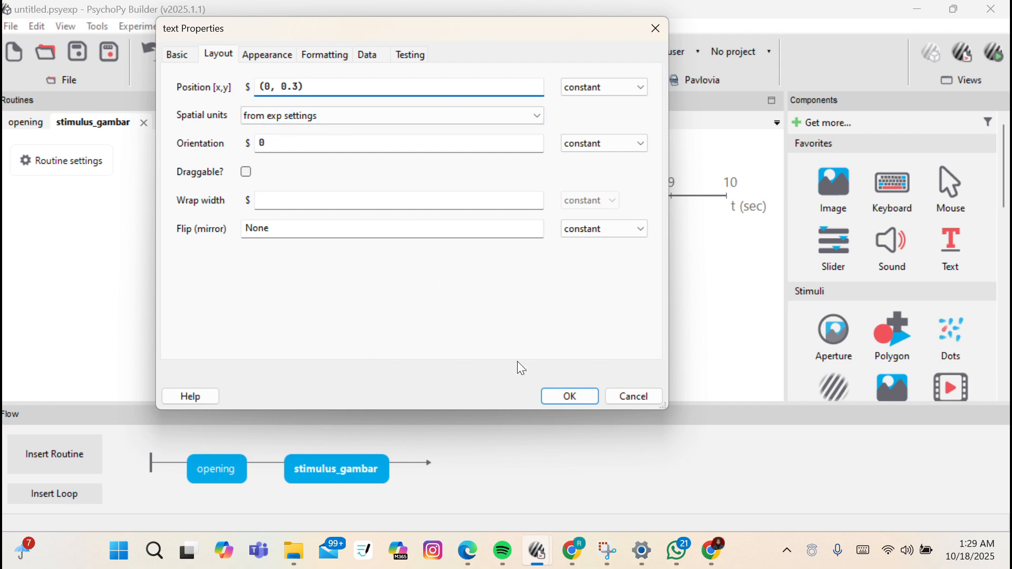
click(568, 396)
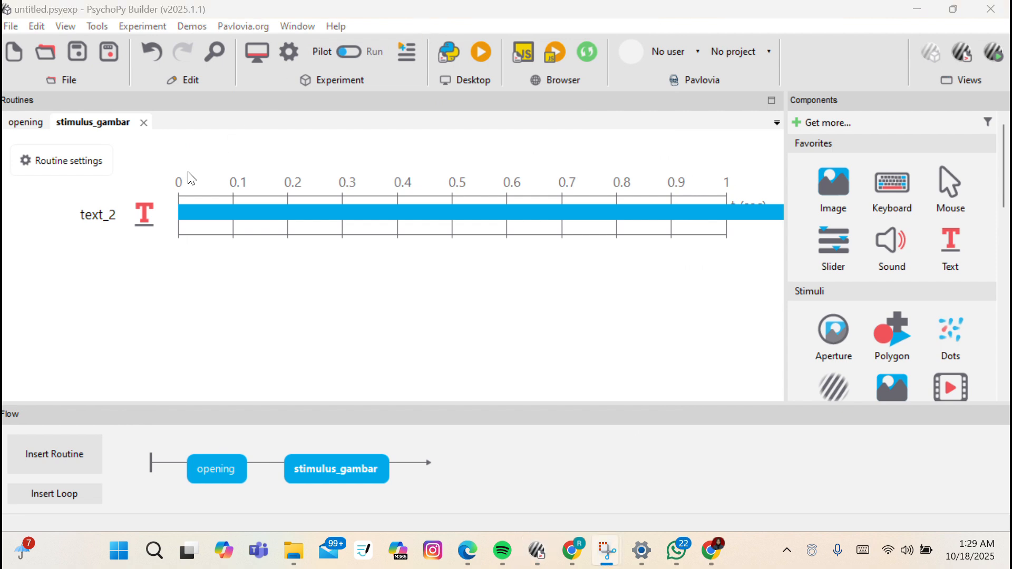
Set the question text's foreground color to aquamarine in PsychoPy RGB and accept the component.
click(141, 226)
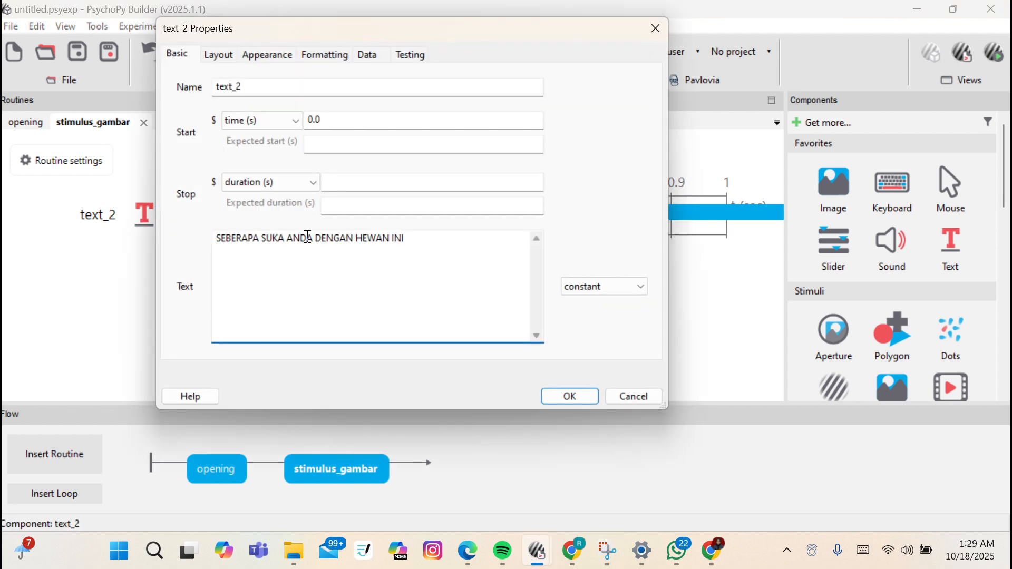
click(263, 62)
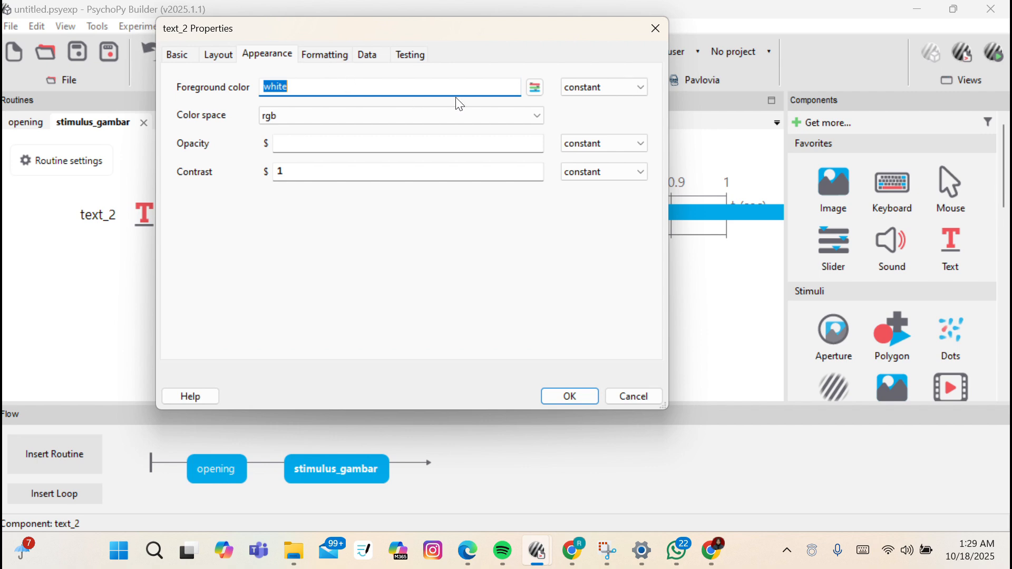
click(533, 93)
click(532, 89)
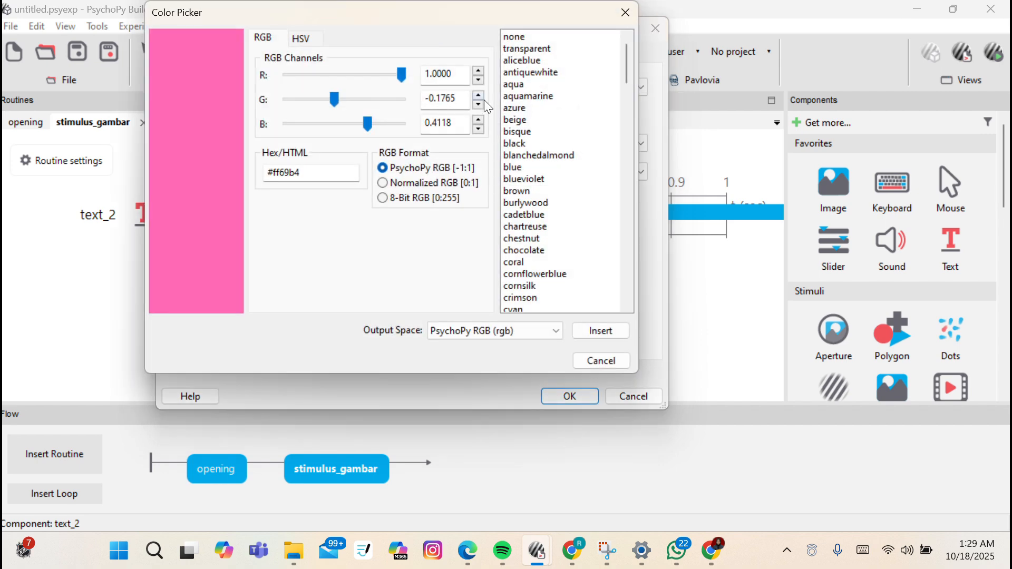
click(515, 97)
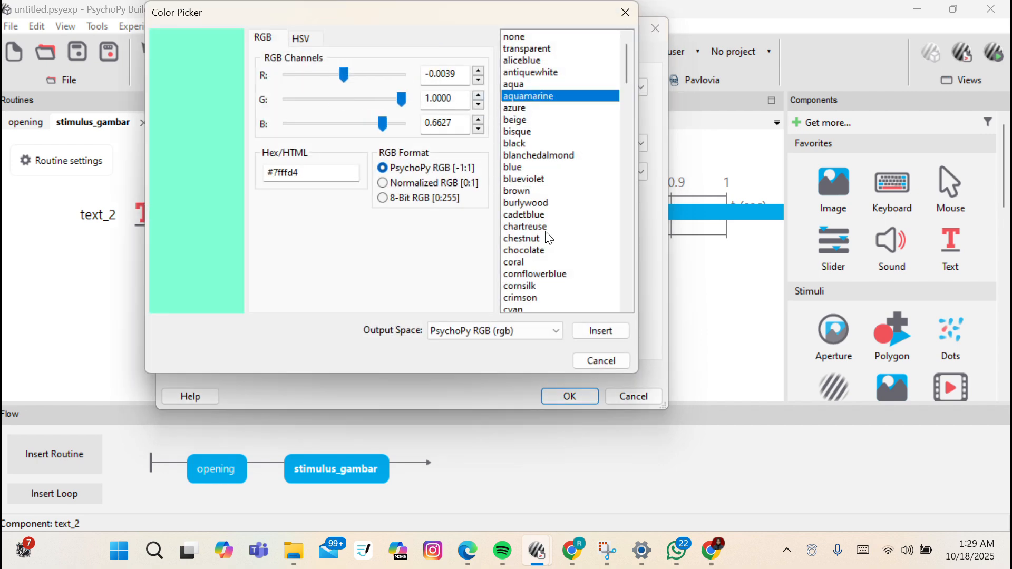
click(594, 331)
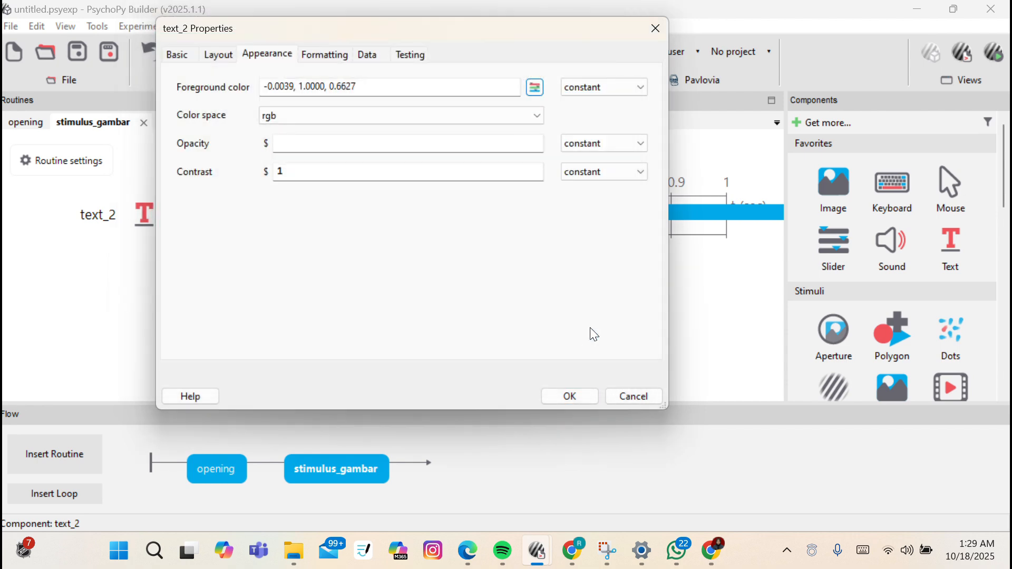
click(582, 401)
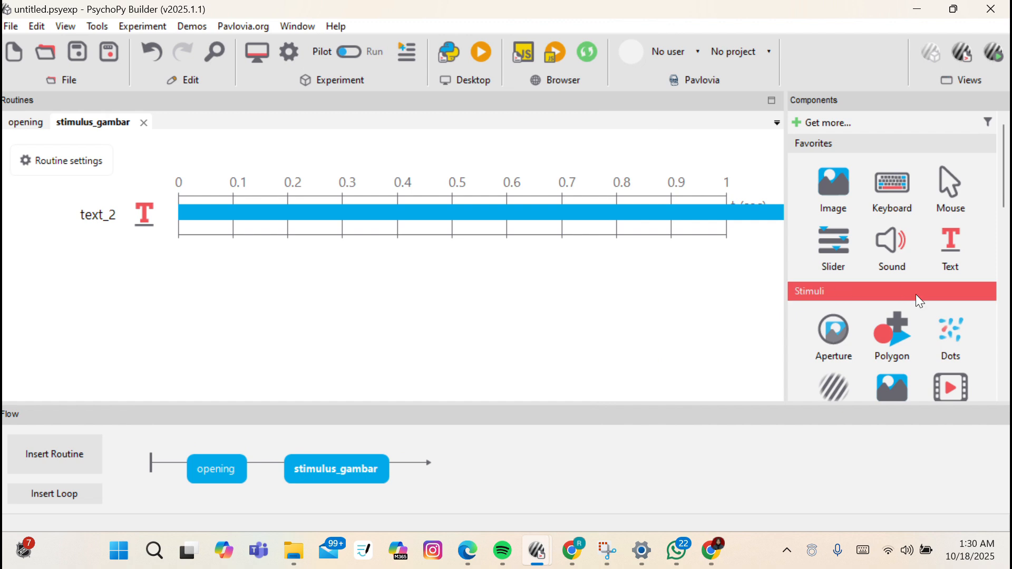
Add an Image component to the stimulus_gambar routine and clear its stop duration.
scroll(915, 294, down, 1)
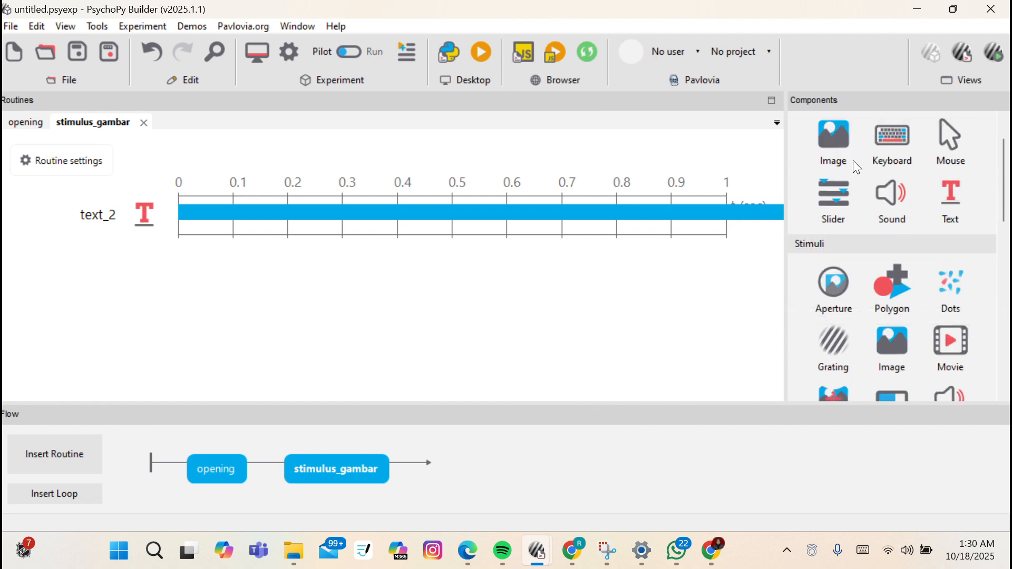
scroll(897, 353, down, 2)
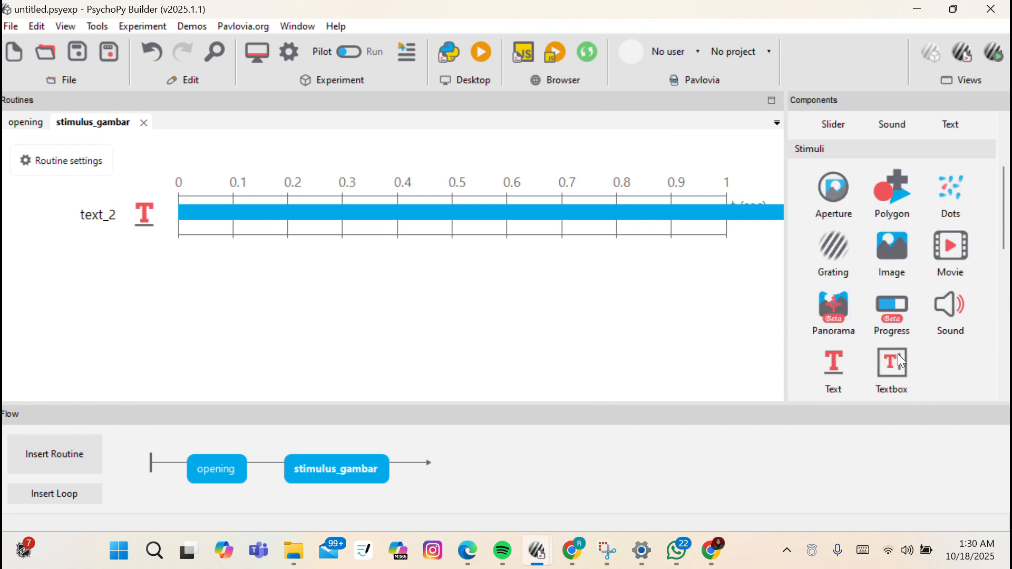
click(891, 249)
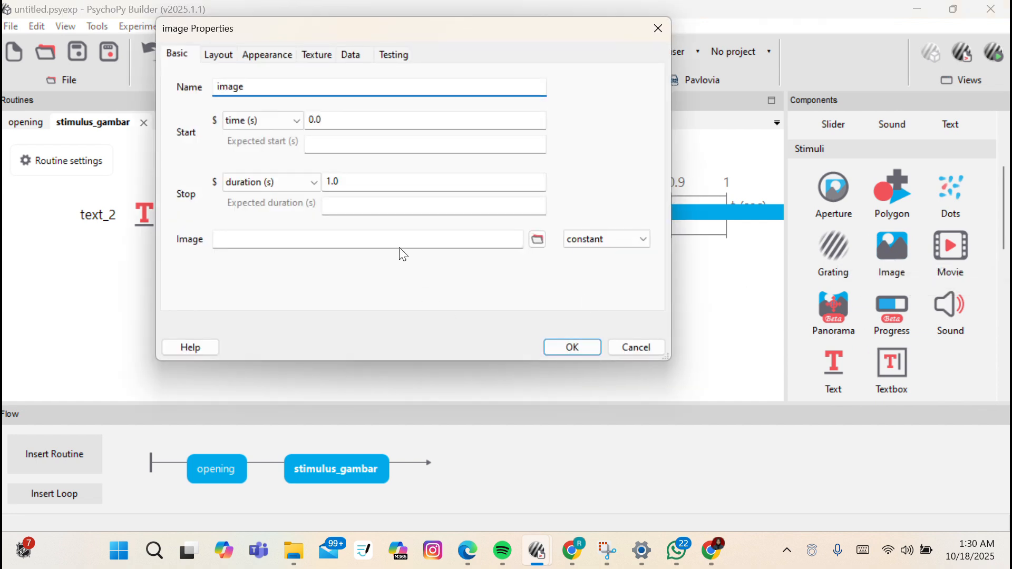
click(422, 27)
drag(358, 176, 328, 176)
key(BackSpace)
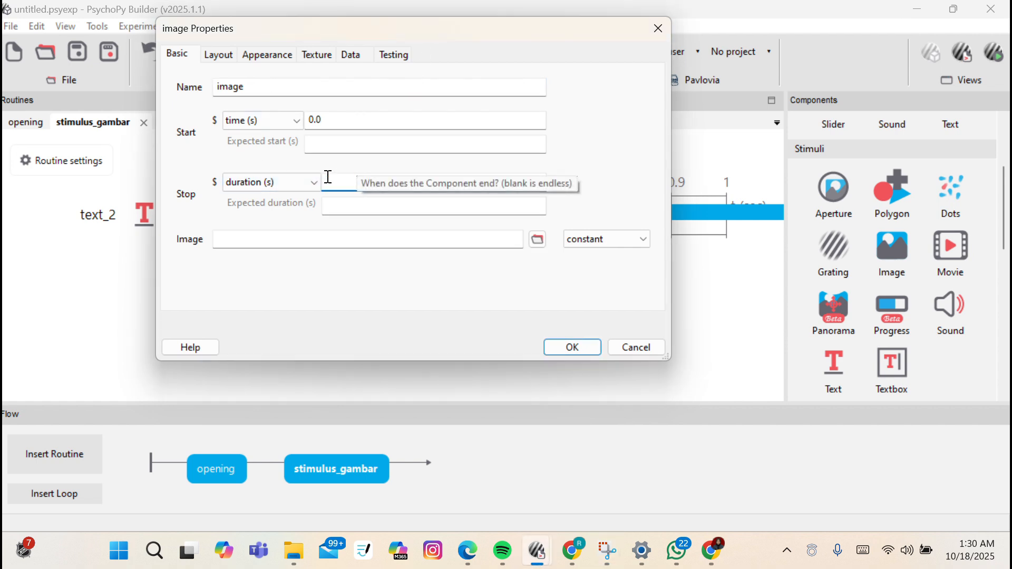
Set the image source to the variable $gambar and have it set every repeat.
click(260, 233)
text($GAMBAR)
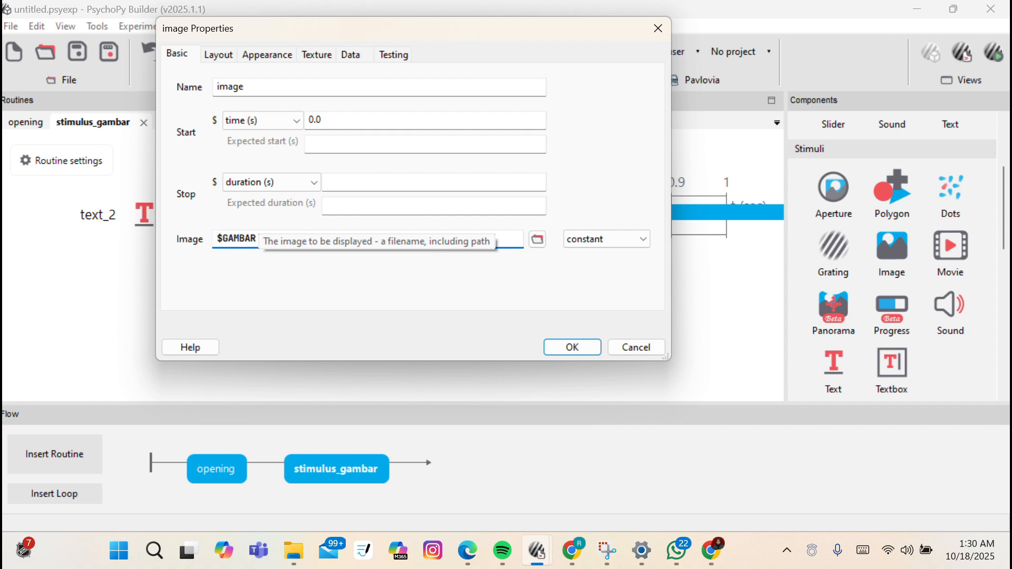
key(BackSpace)
key(BackSpace)
key(BackSpace)
key(BackSpace)
key(BackSpace)
key(BackSpace)
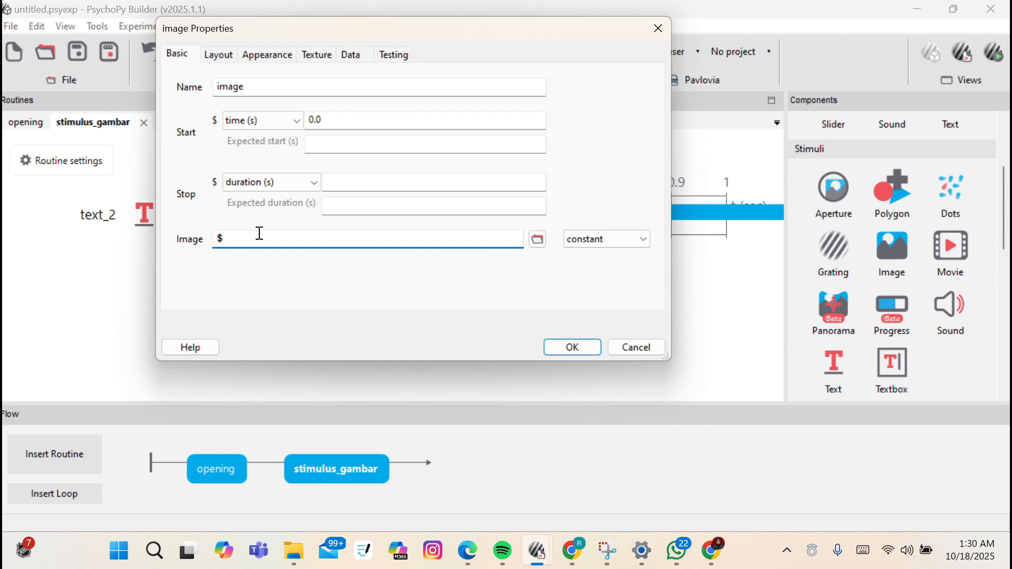
text(gambar)
click(599, 239)
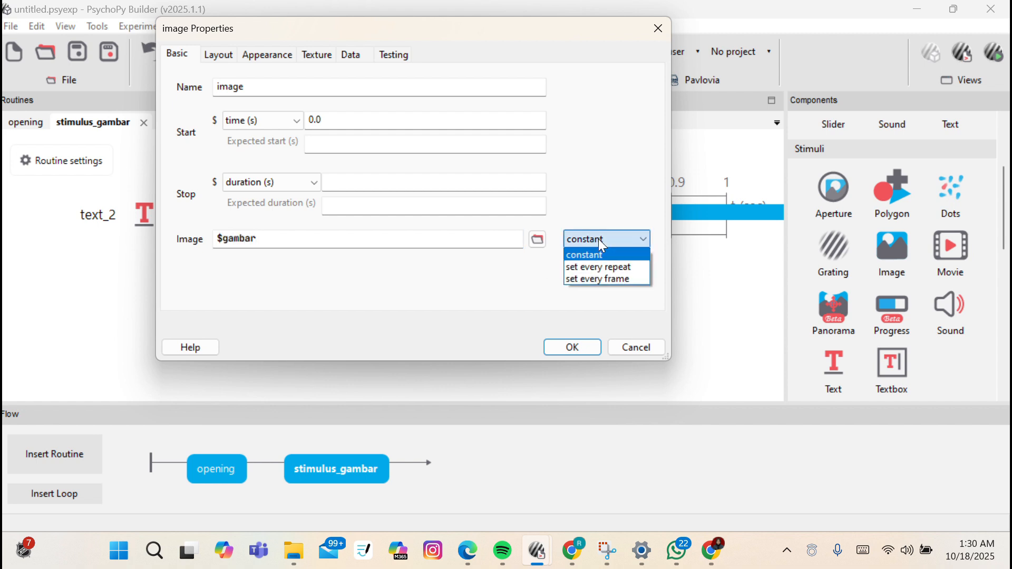
click(617, 266)
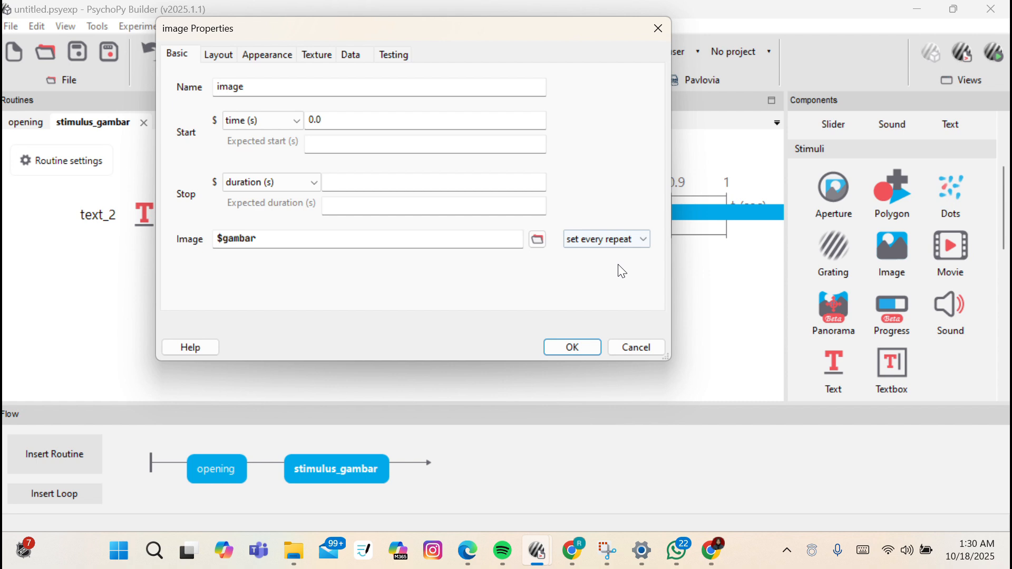
Review the image component's layout, appearance, texture, data and testing settings, and accept its properties.
click(229, 62)
click(258, 58)
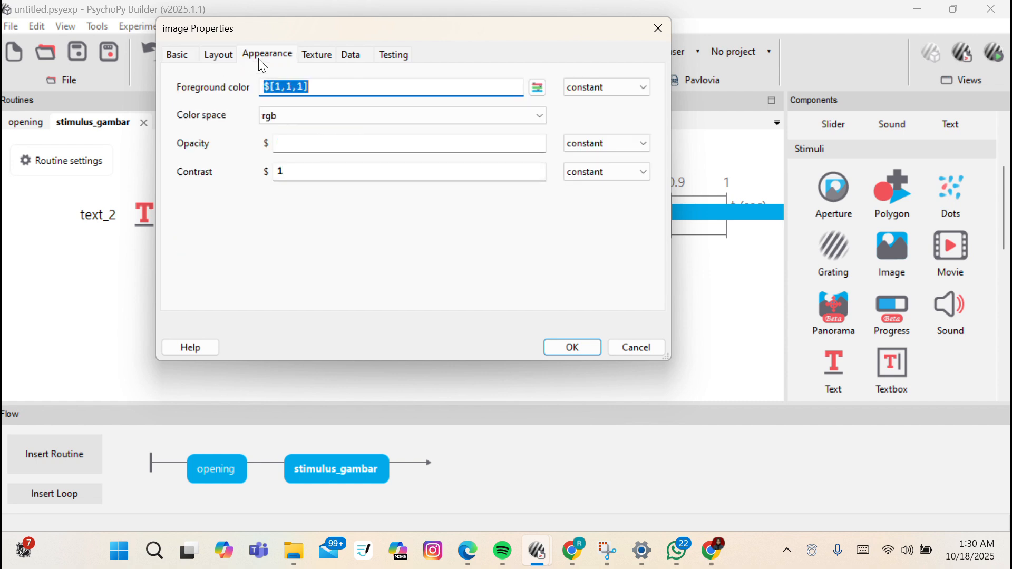
click(323, 64)
click(354, 57)
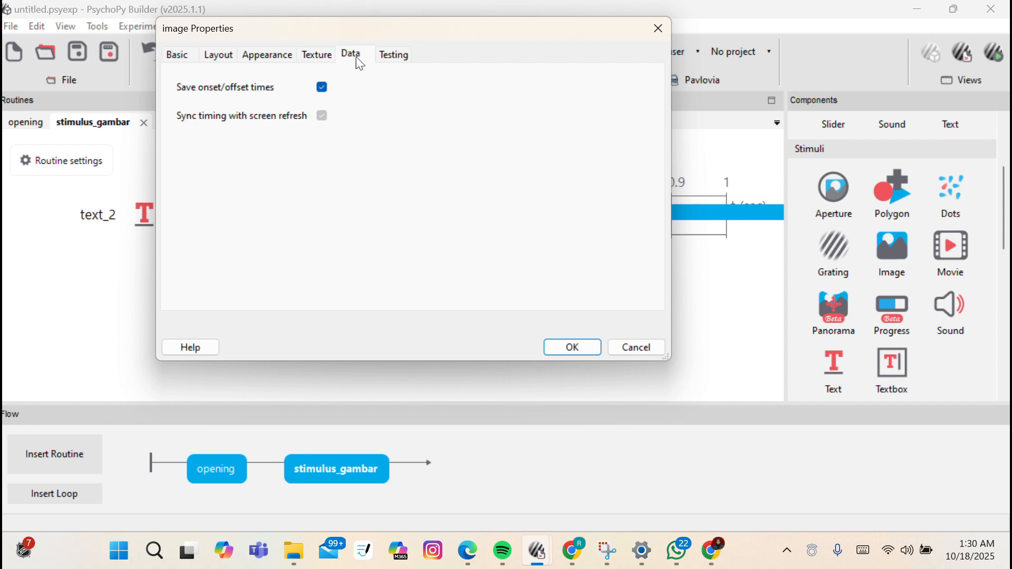
click(380, 58)
click(289, 60)
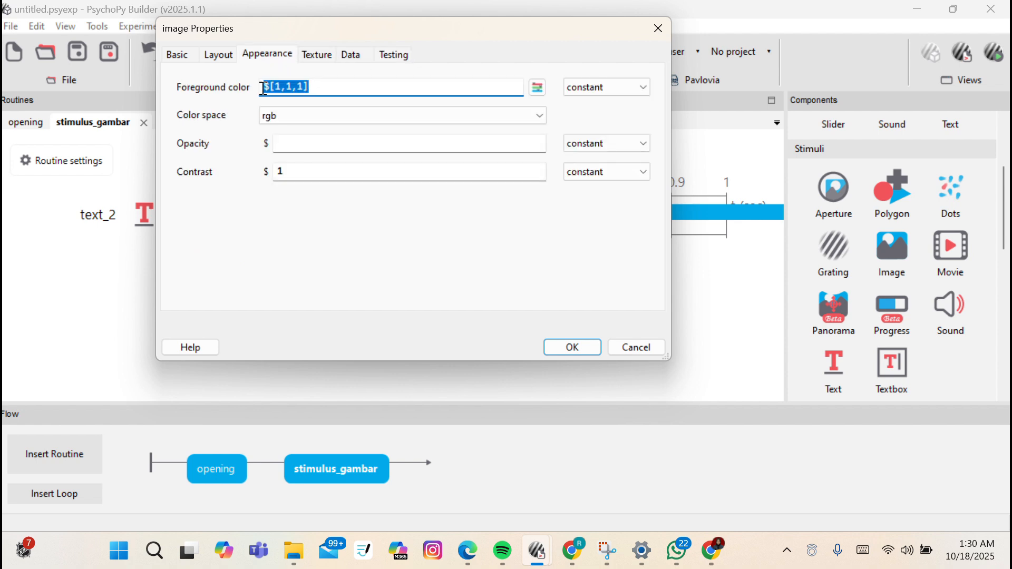
click(536, 88)
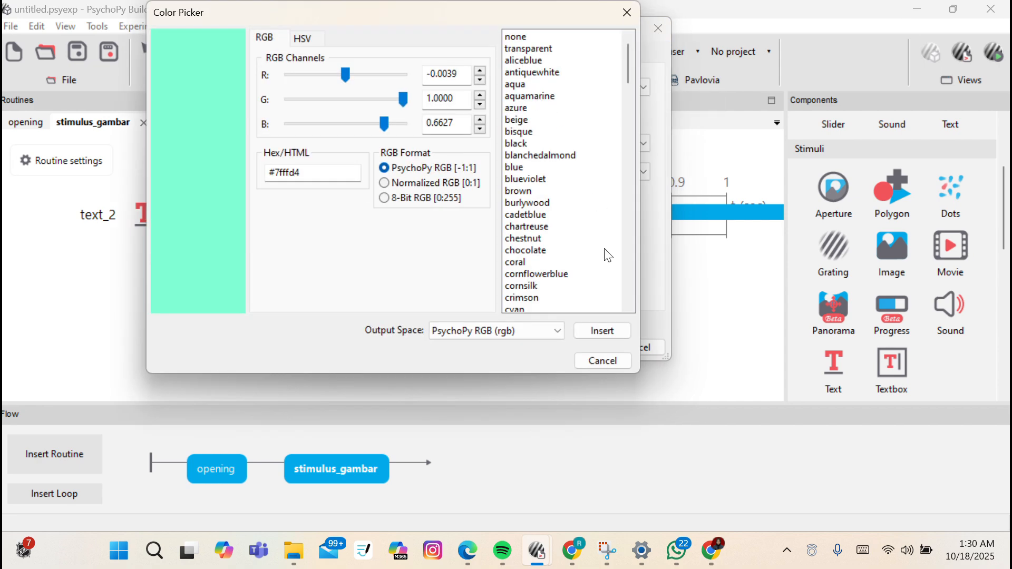
click(601, 360)
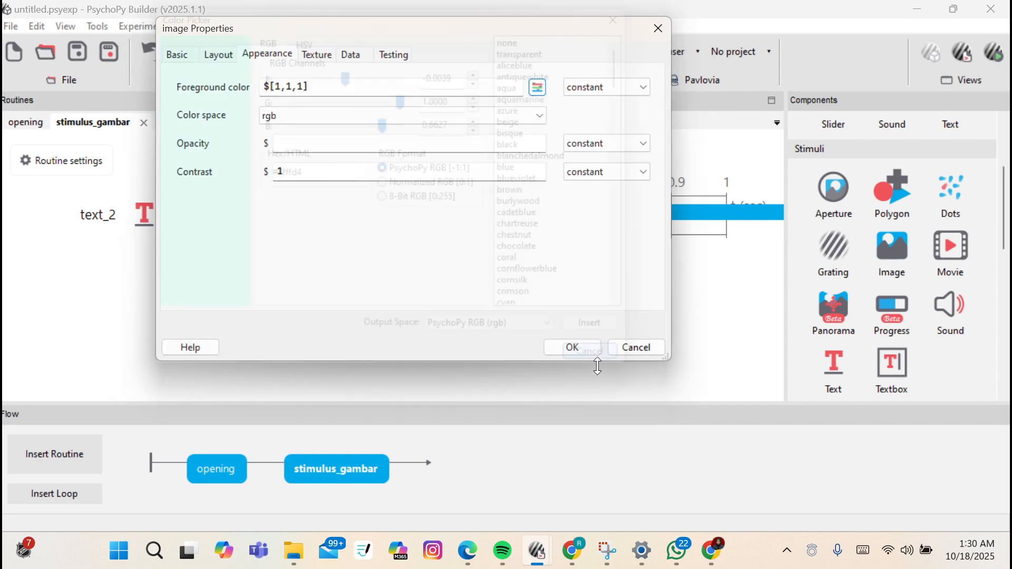
click(176, 55)
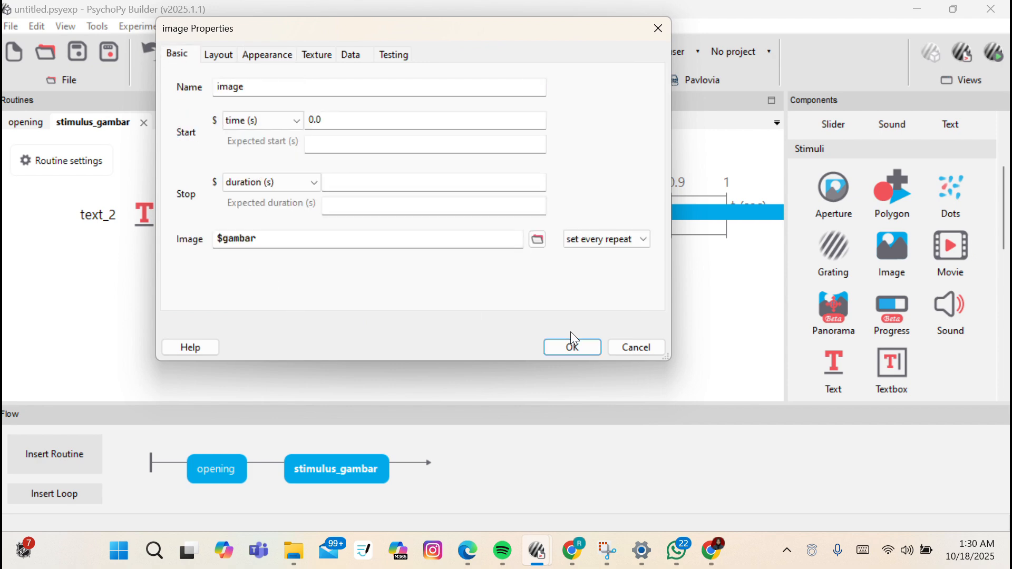
click(579, 346)
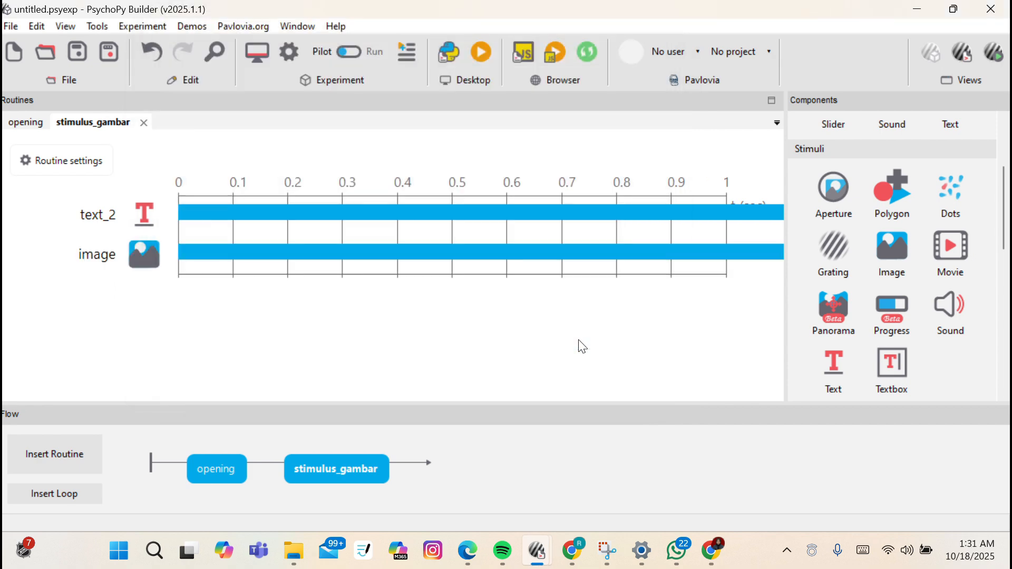
Add a Slider response component to the stimulus_gambar routine.
scroll(855, 330, down, 2)
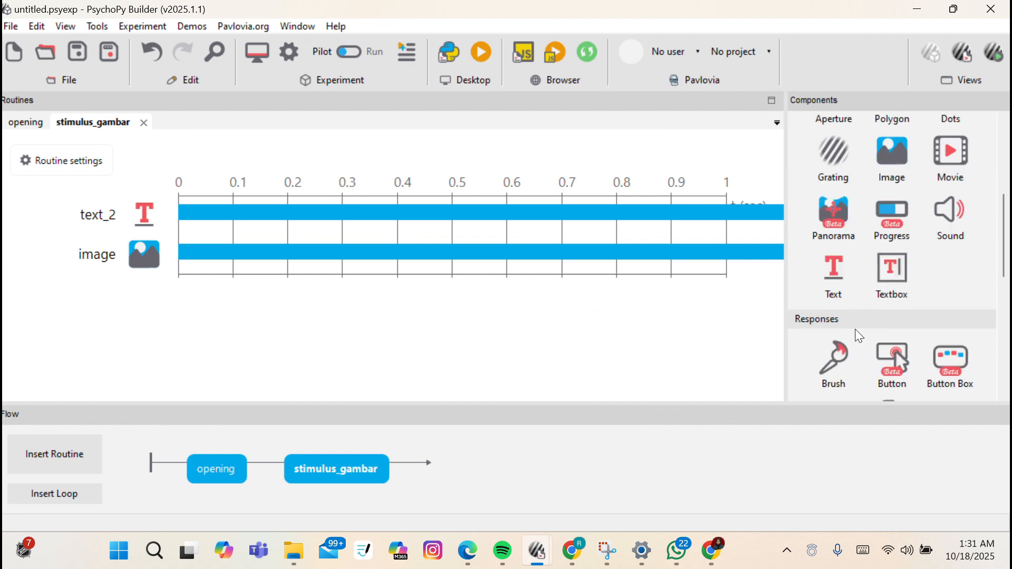
scroll(855, 330, down, 5)
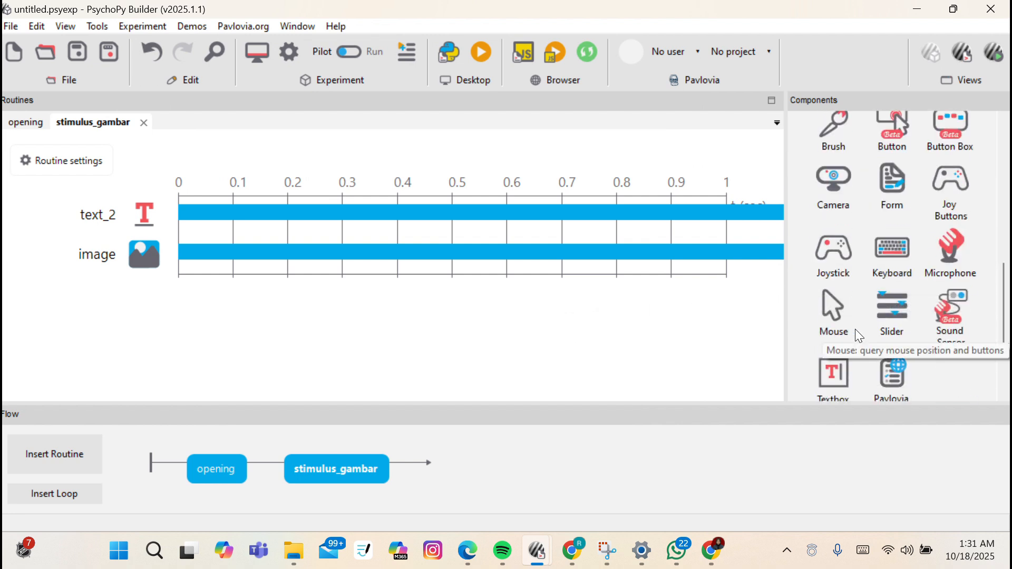
click(418, 30)
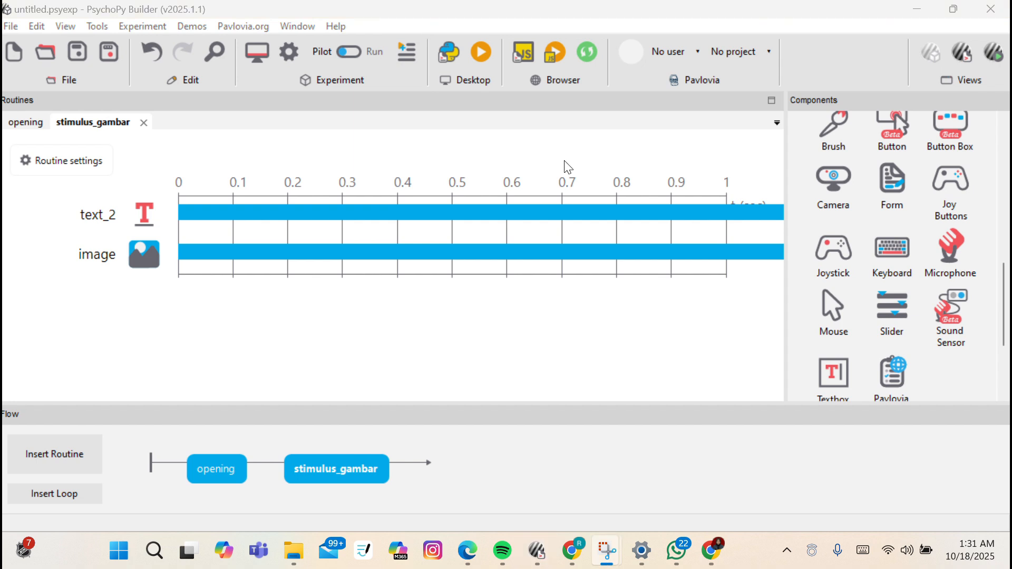
scroll(887, 314, up, 1)
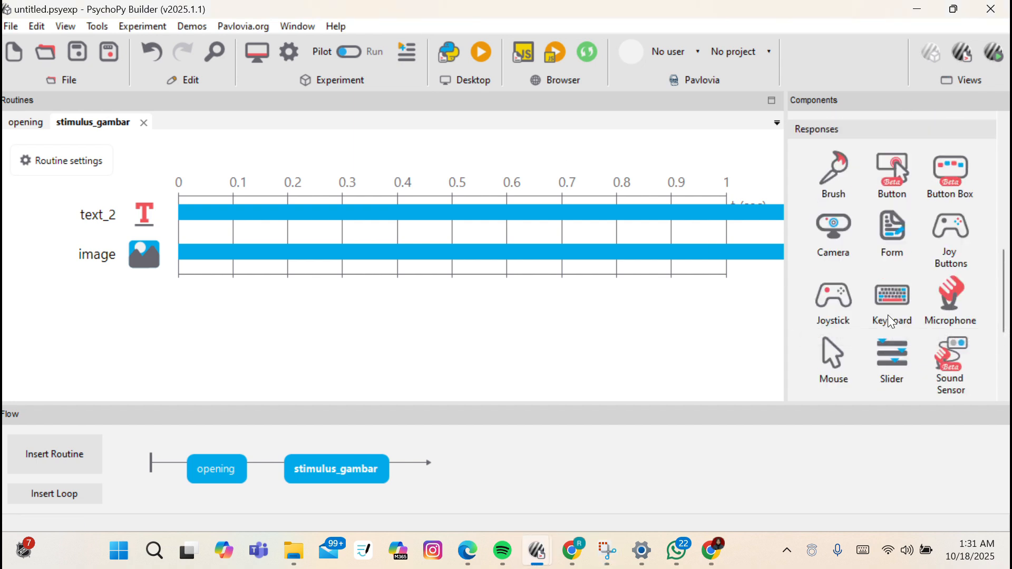
click(890, 363)
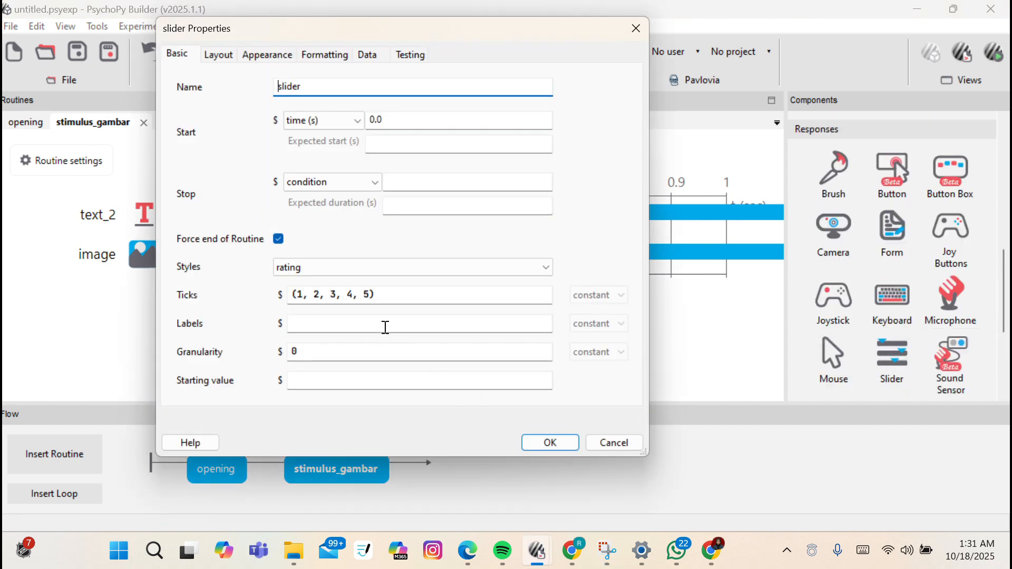
Set the slider's labels to "1", "2", "3", "4", "5" and accept the component.
click(314, 320)
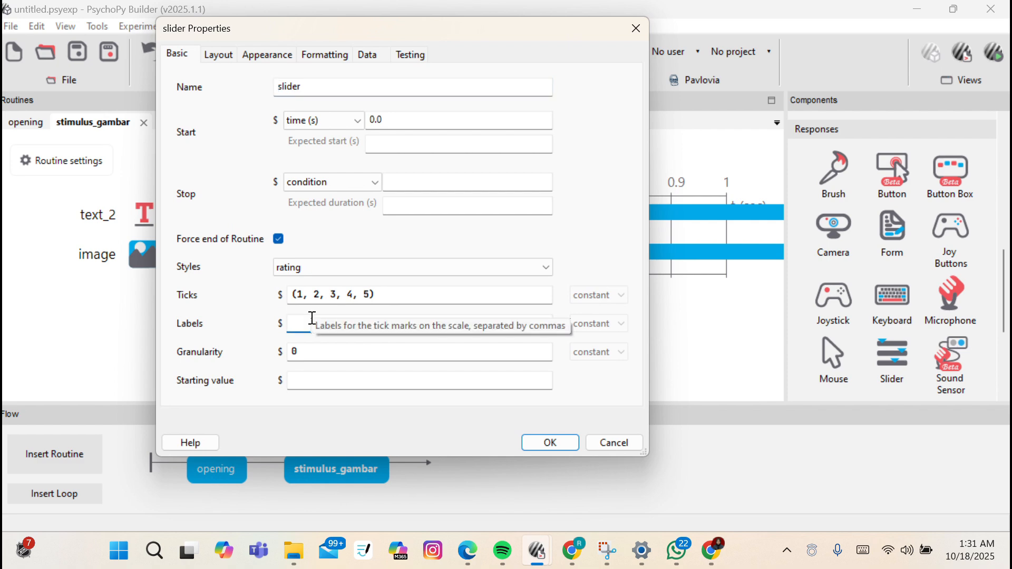
text((1,2)
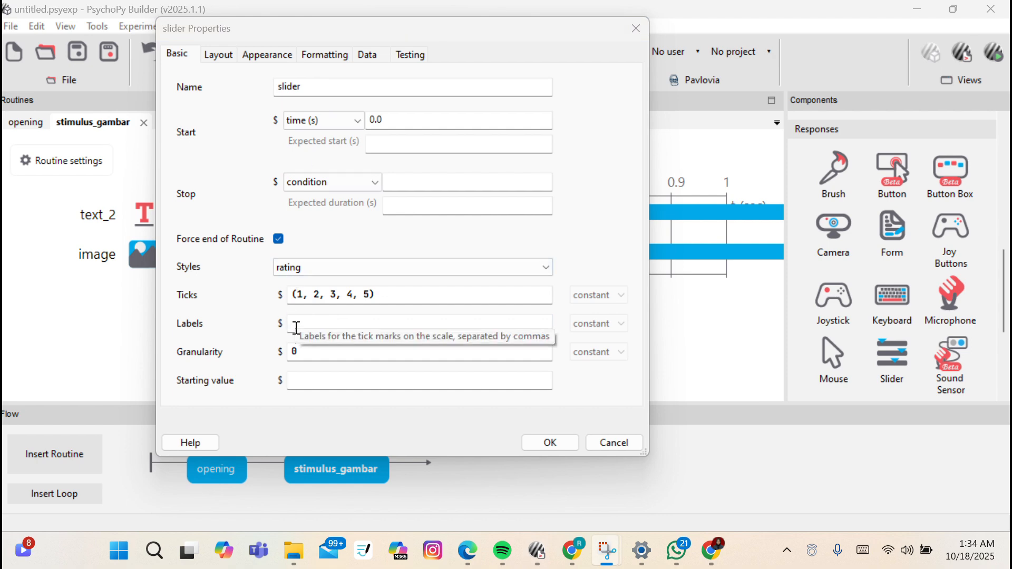
click(296, 328)
text(')
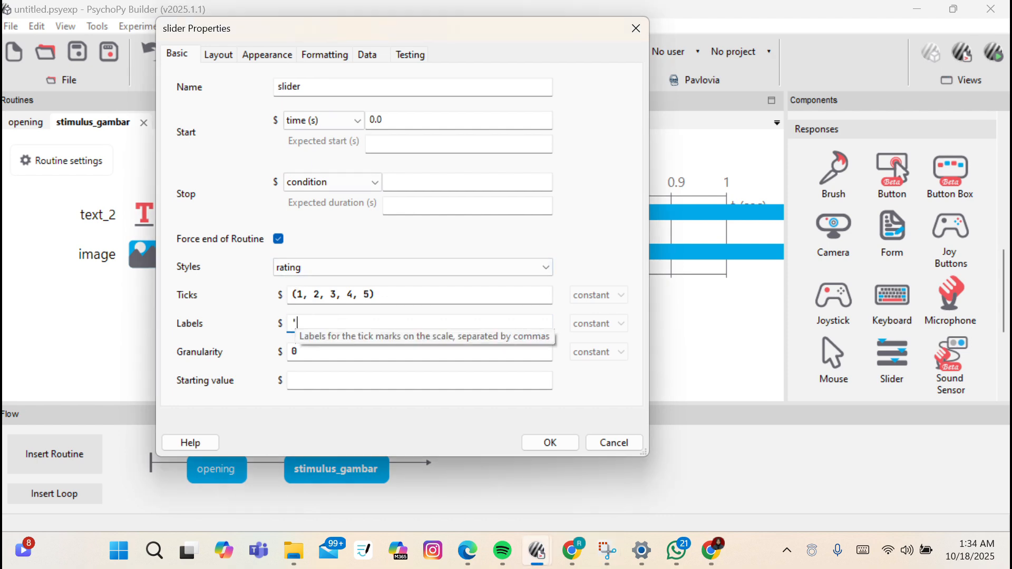
text("1)
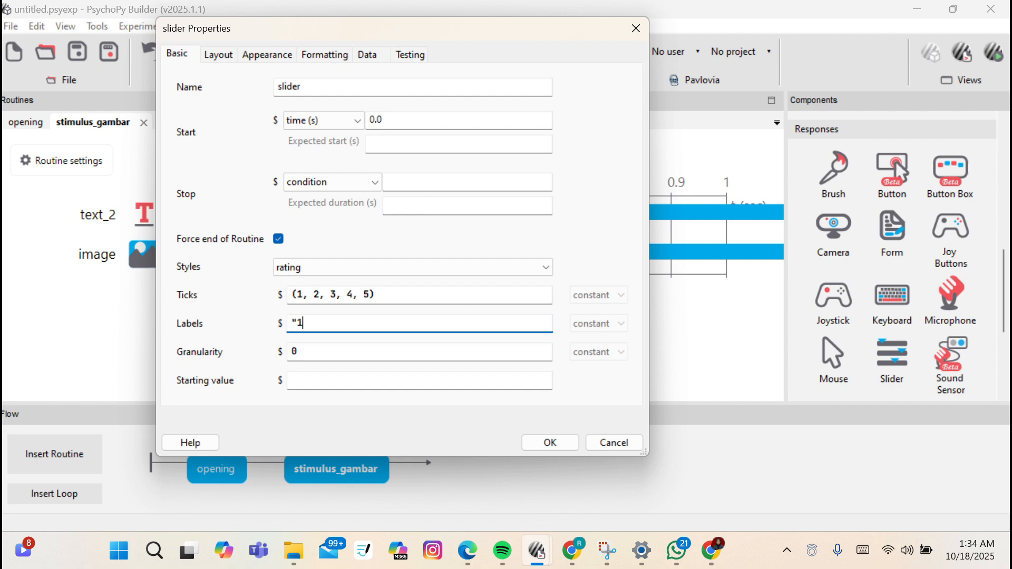
text(", "2")
key(BackSpace)
text(, "3", ')
key(BackSpace)
text("4", "5")
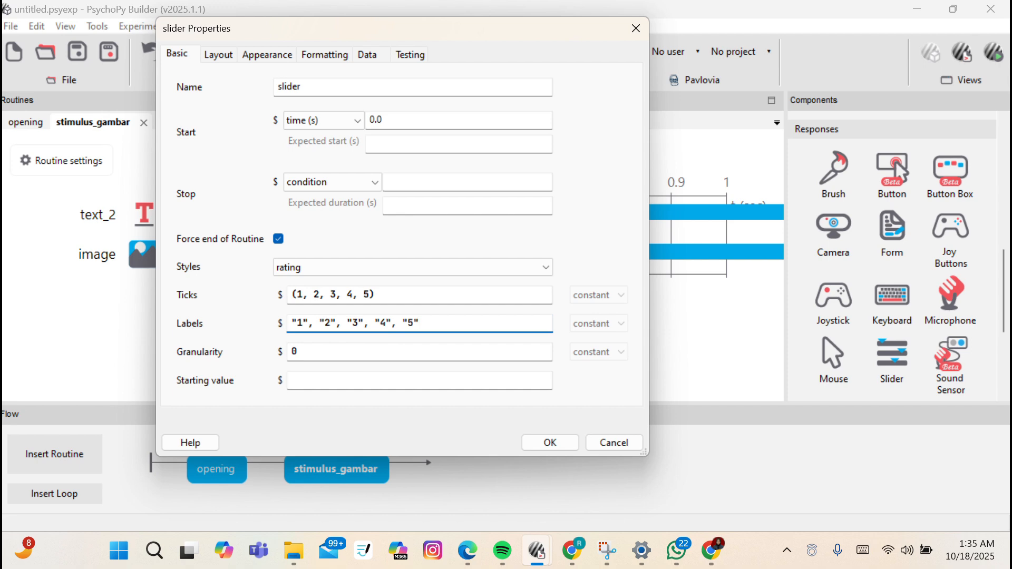
click(546, 443)
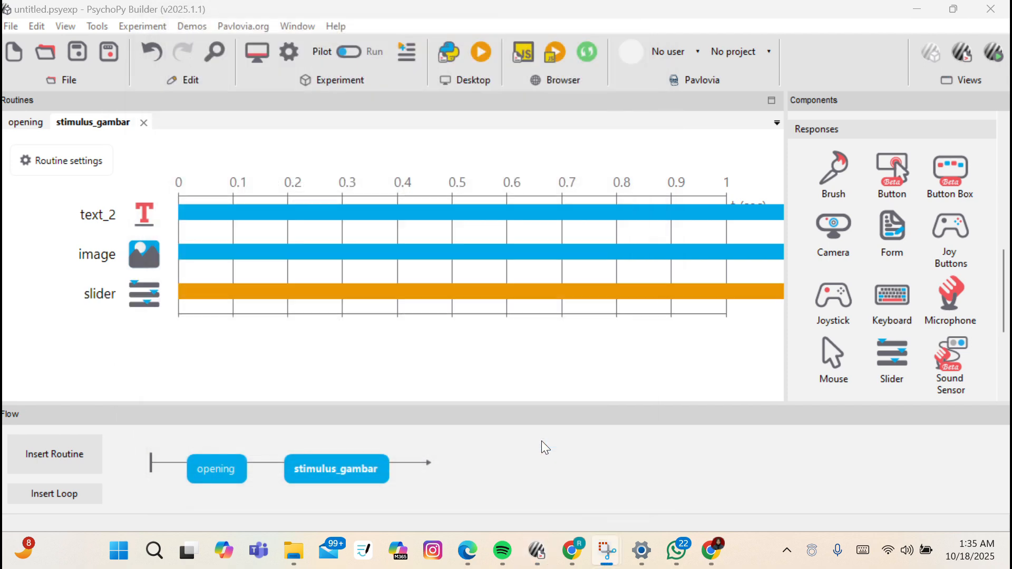
Insert a loop around the stimulus_gambar routine, starting just after opening and ending just after stimulus_gambar.
click(78, 492)
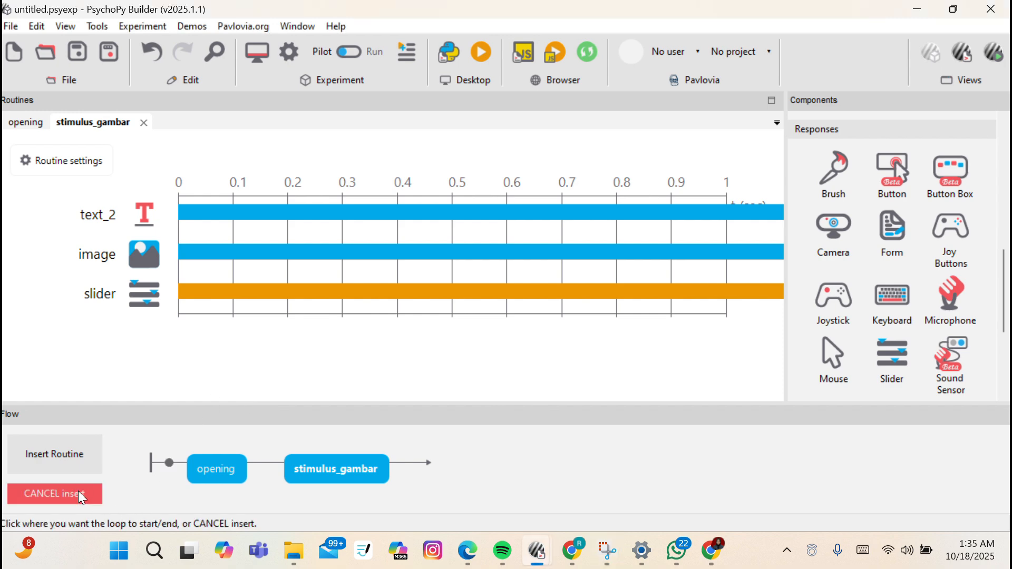
click(266, 463)
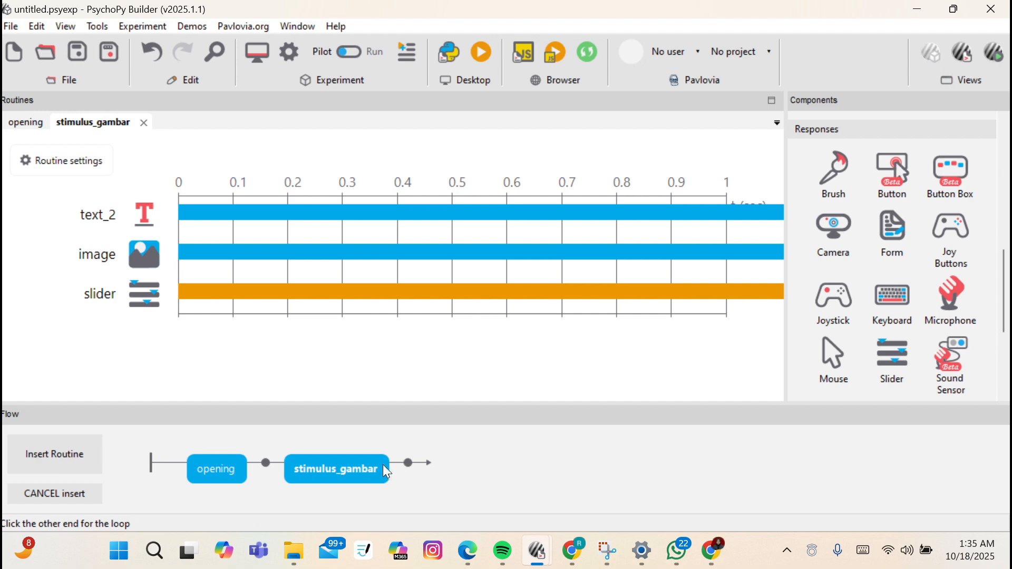
click(409, 463)
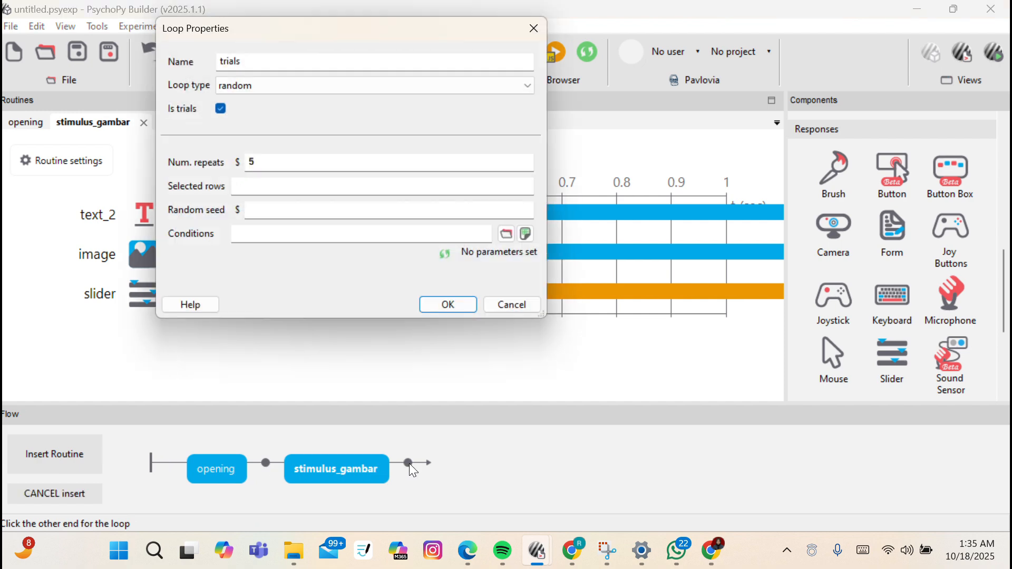
click(304, 160)
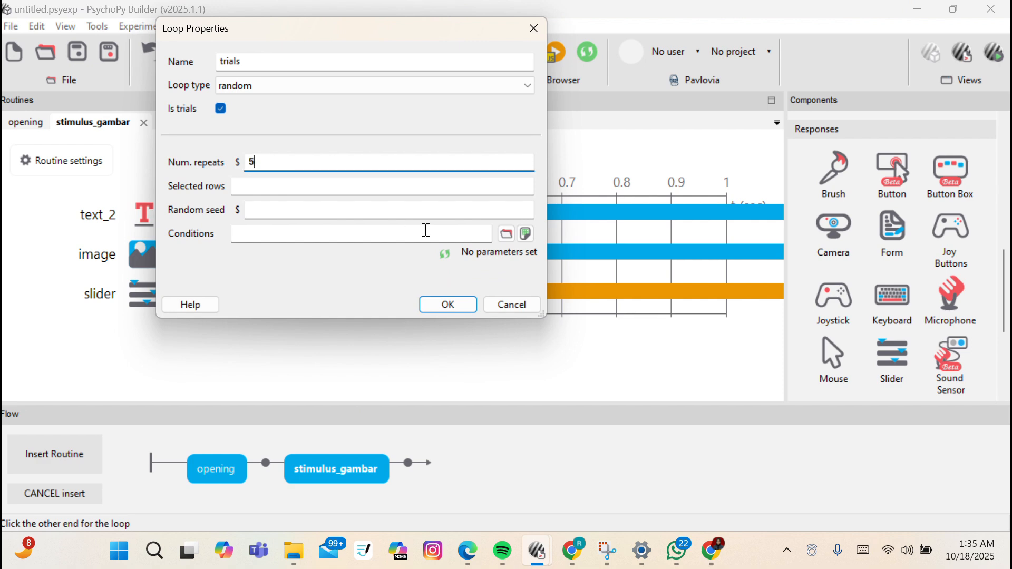
Choose the spreadsheet "stimulus_gambar (1)" from the bismillah folder as the loop's conditions file.
click(510, 231)
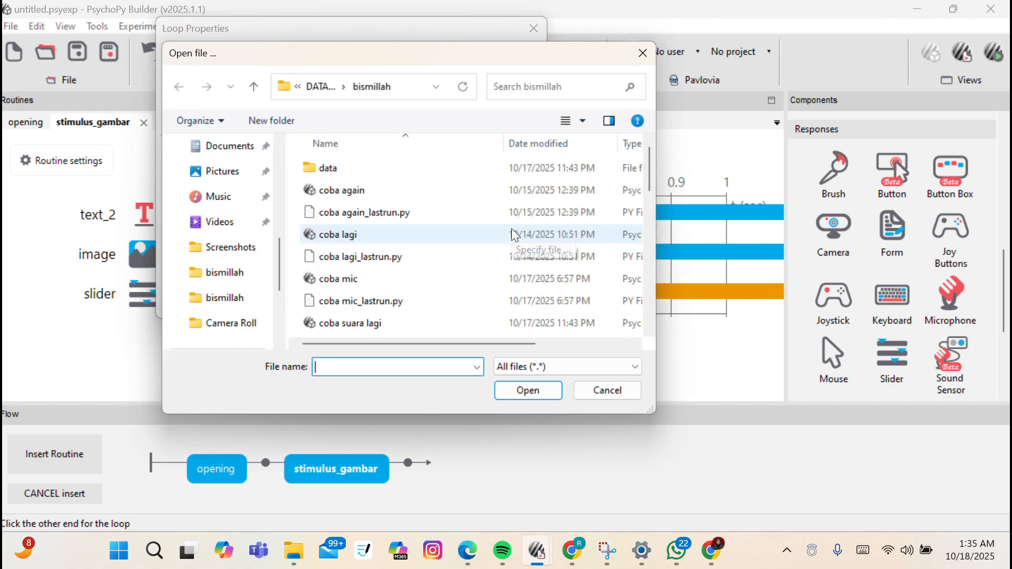
scroll(445, 276, down, 8)
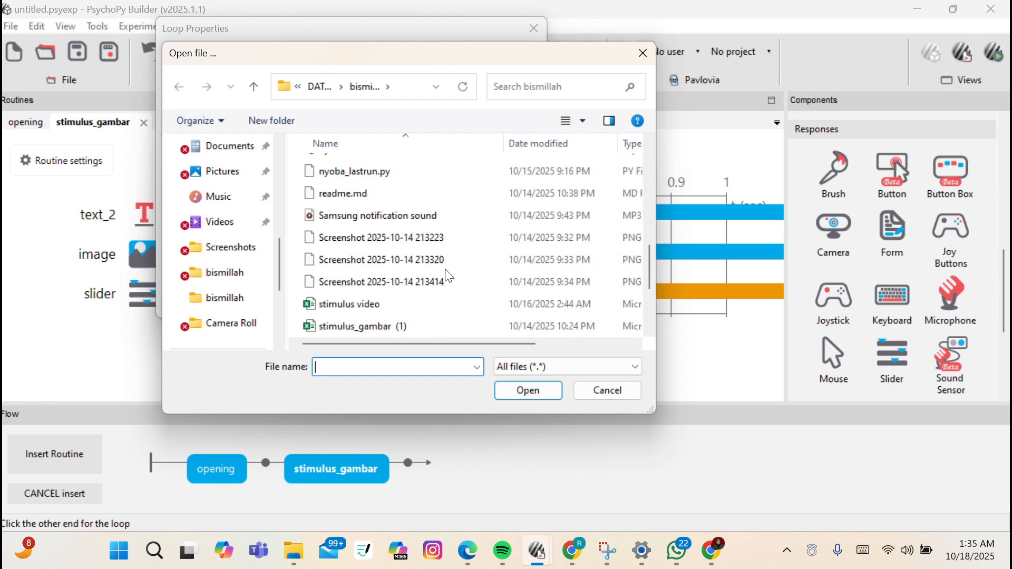
scroll(219, 301, down, 3)
click(226, 274)
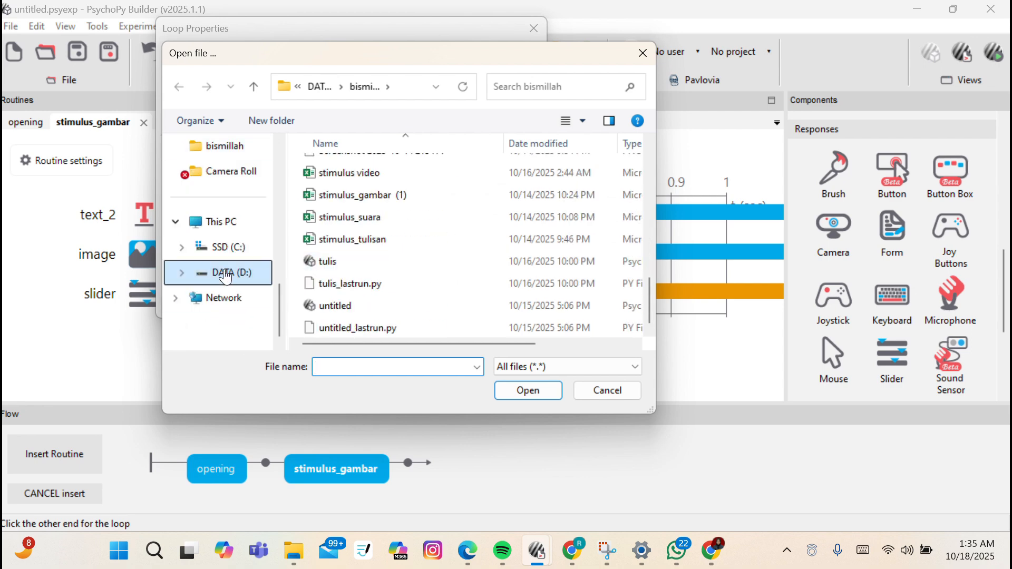
double_click(371, 162)
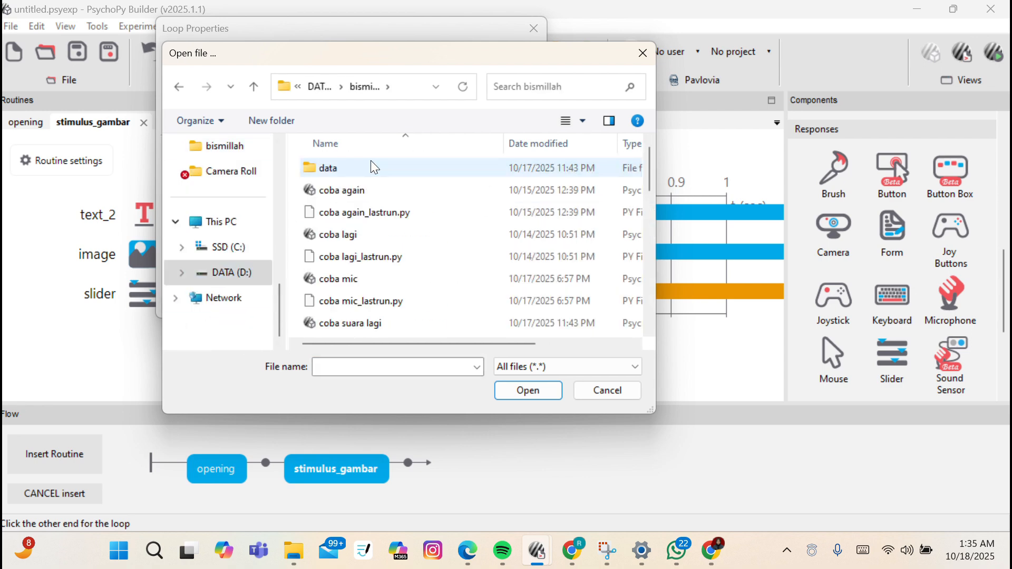
scroll(397, 310, down, 8)
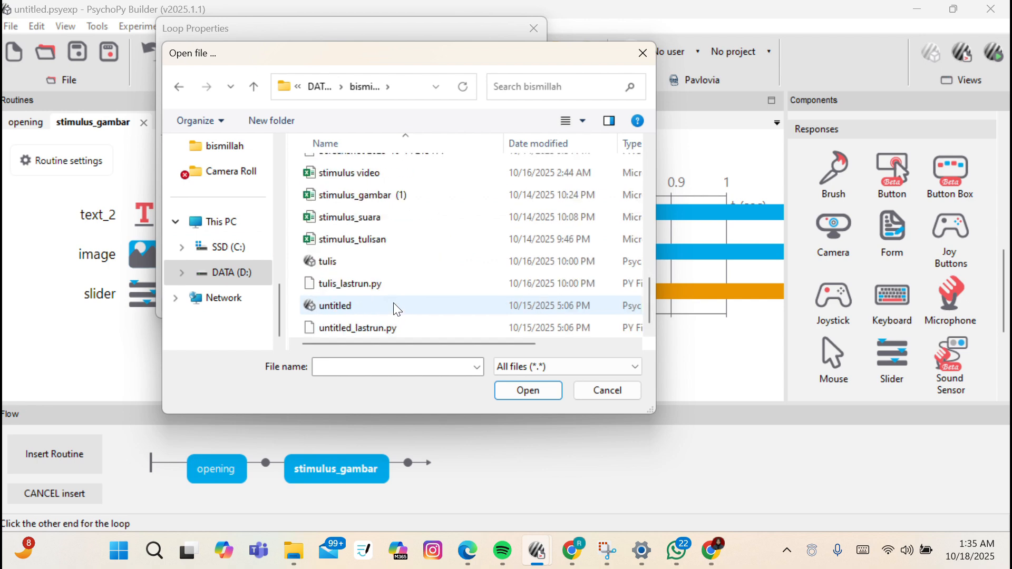
click(405, 200)
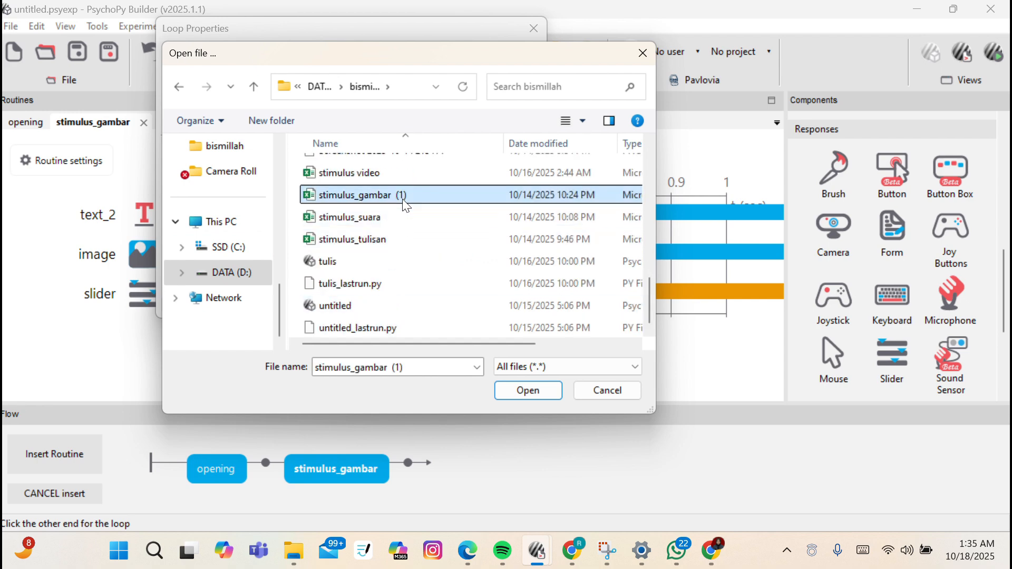
click(507, 393)
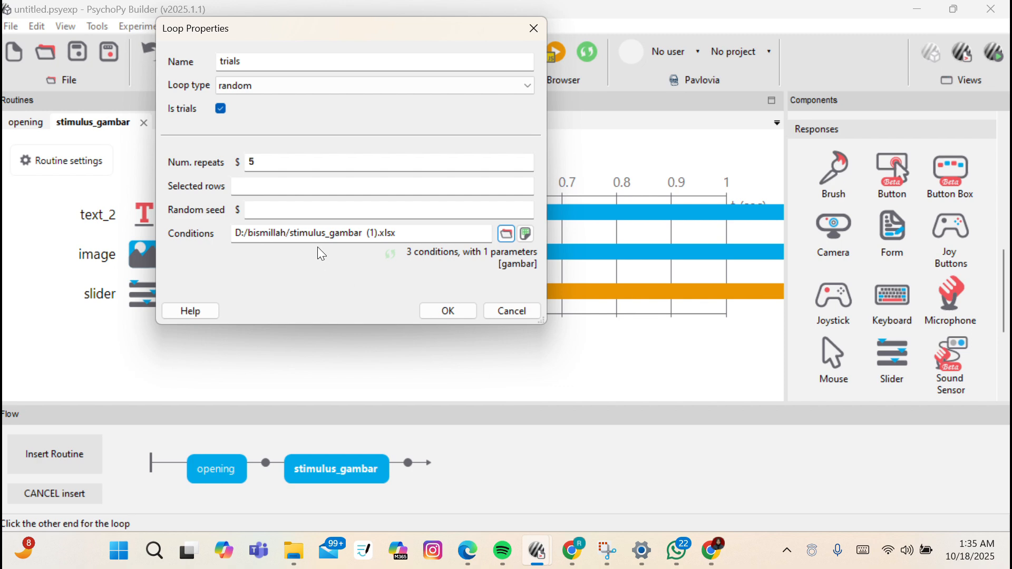
Set the loop's number of repeats to 4 and accept the loop properties.
click(293, 158)
key(BackSpace)
text(1)
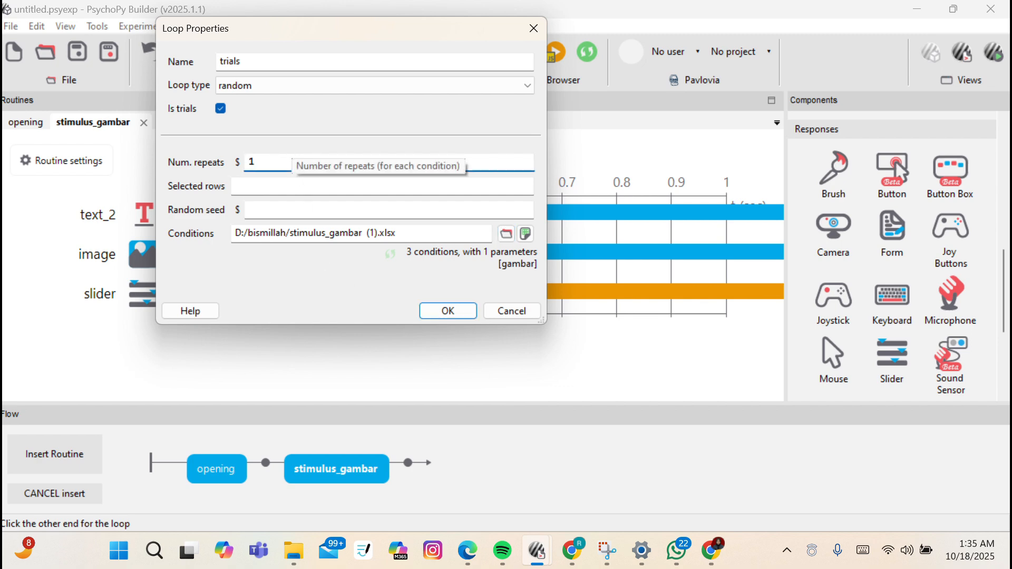
key(BackSpace)
text(4)
click(435, 311)
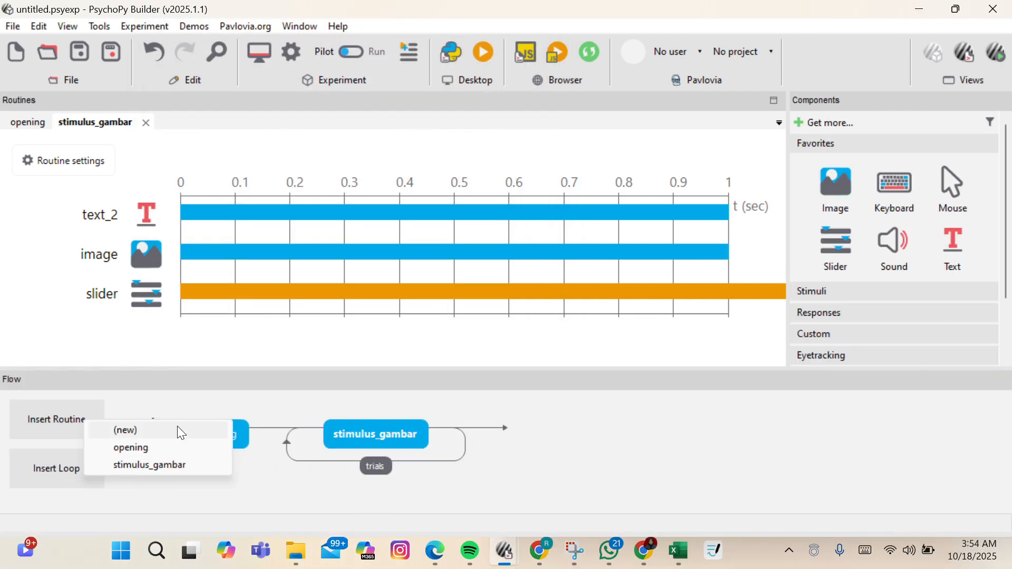
Create a new blank routine named stimulus_video and place it in the flow after the trials loop.
click(177, 425)
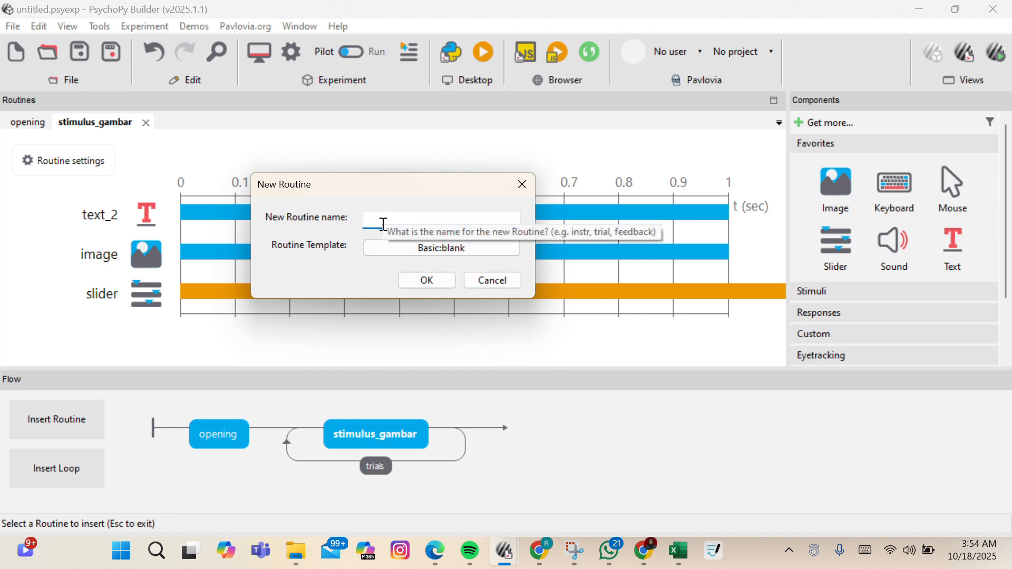
text(stimu)
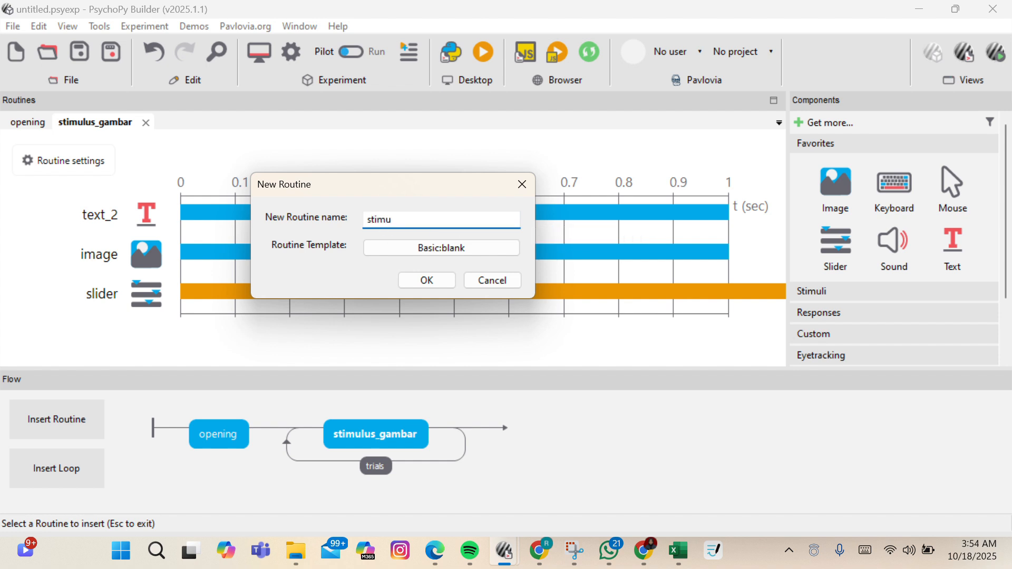
text(lus video)
click(427, 280)
click(474, 427)
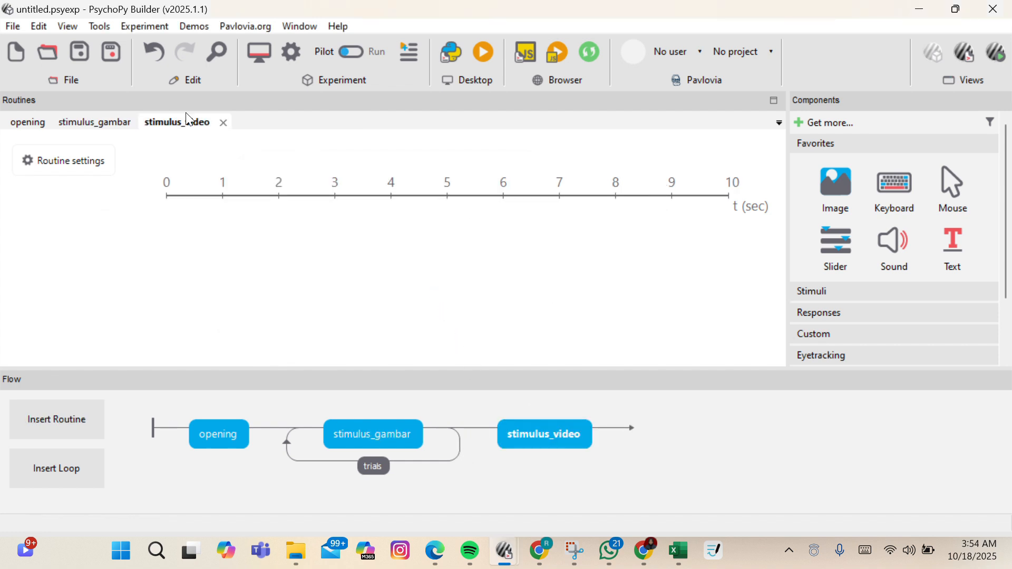
click(83, 416)
click(130, 384)
Add a Text component to the stimulus_video routine with the text "apakah video ini bermanfaat?".
click(957, 243)
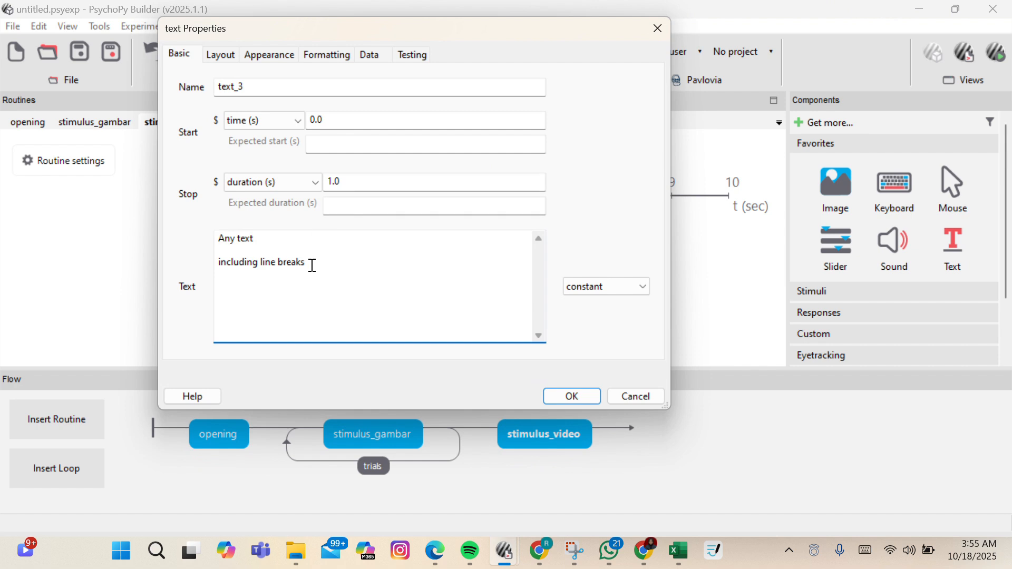
drag(312, 266, 216, 242)
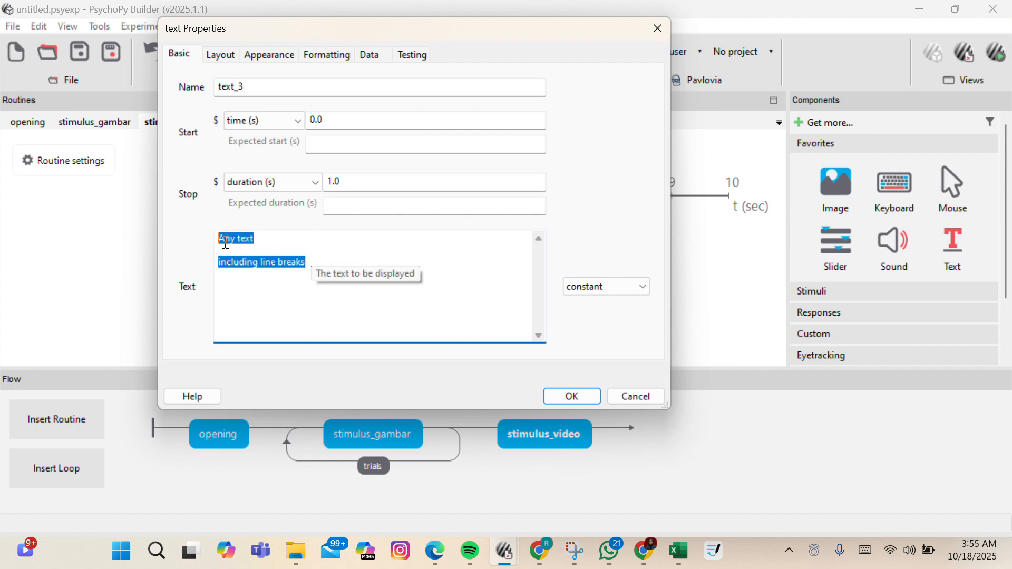
key(BackSpace)
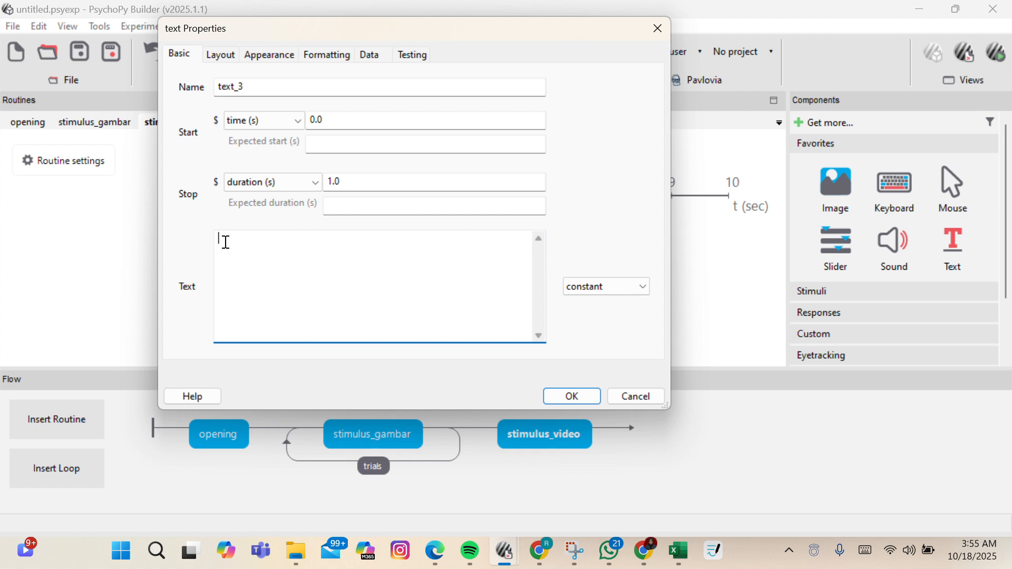
text(apakah video ini)
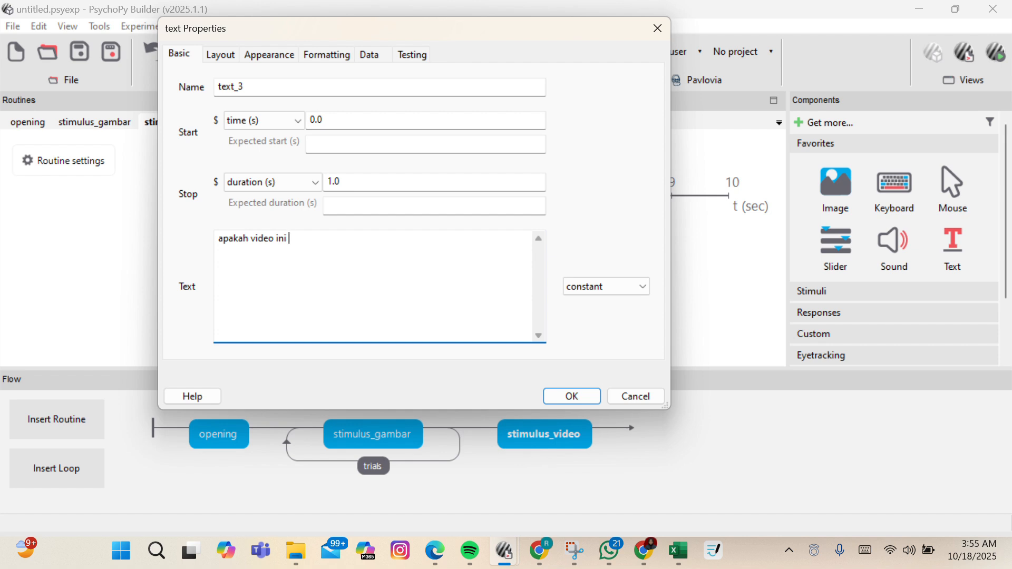
text( bermanfaat)
Clear the text component's stop duration, set its position to (0, 0.3) and accept the component.
click(345, 191)
key(BackSpace)
key(BackSpace)
key(BackSpace)
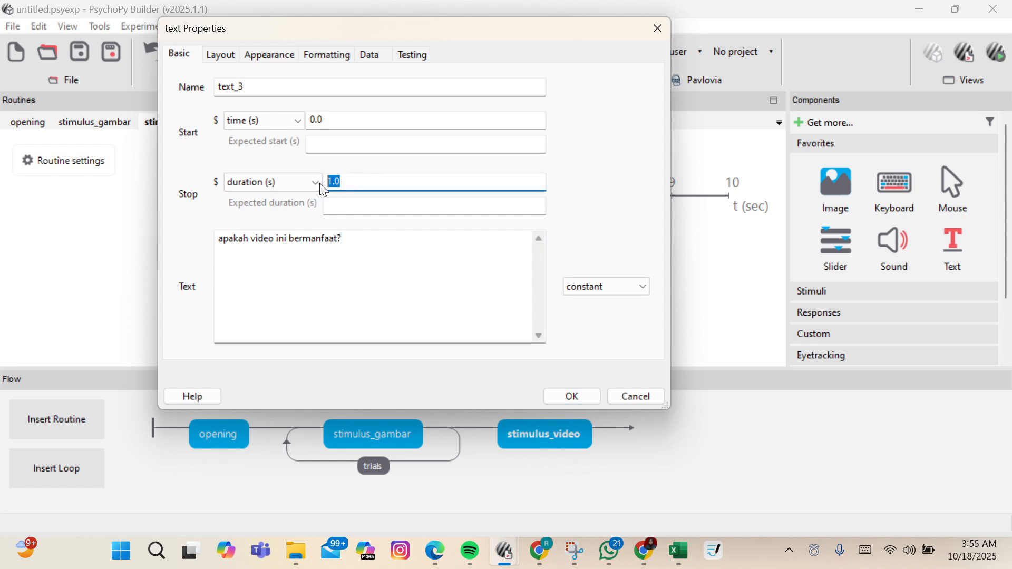
click(220, 55)
click(291, 88)
text(.3)
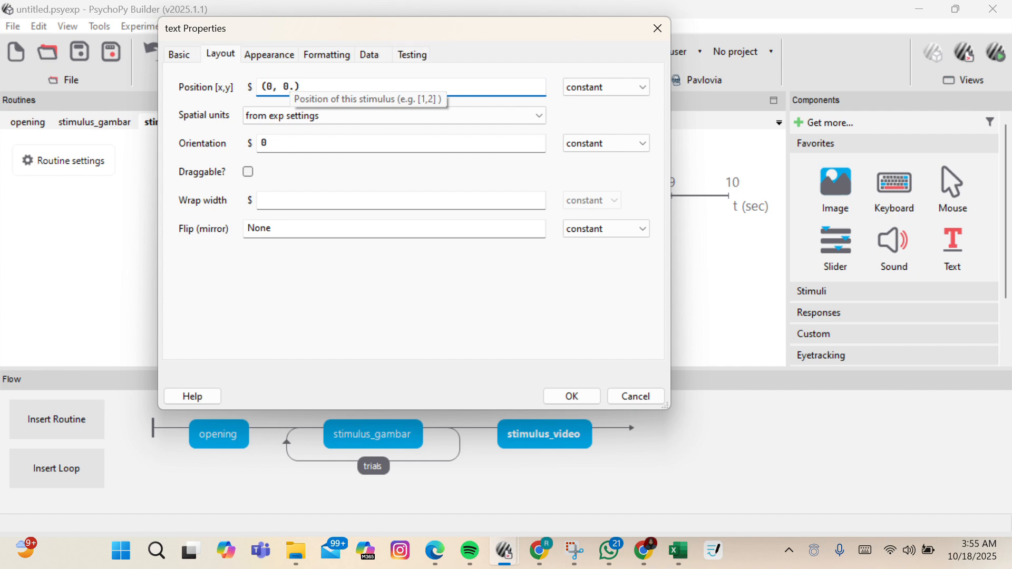
click(572, 403)
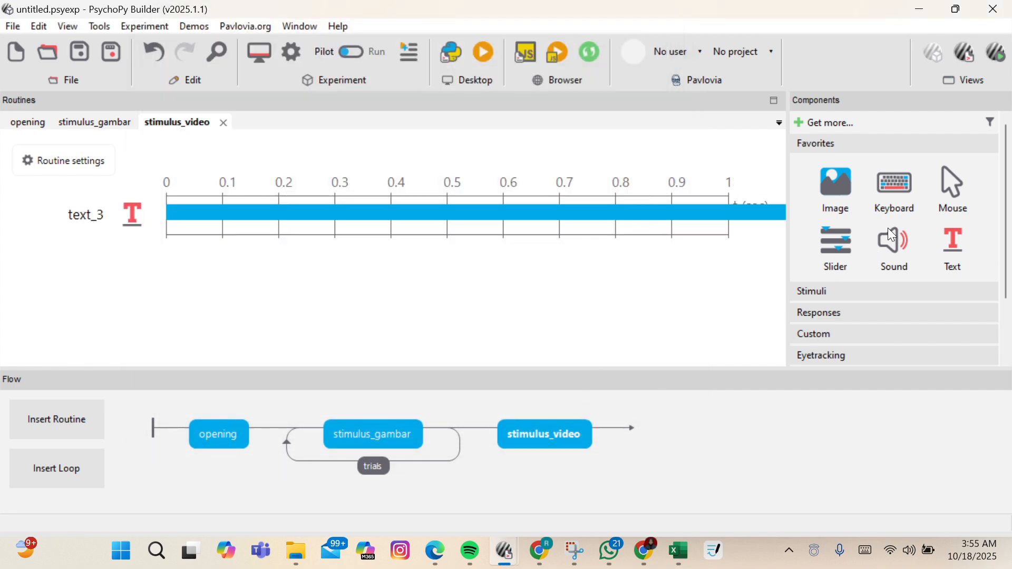
Add a Movie component to the stimulus_video routine and clear its stop duration.
scroll(892, 234, down, 2)
scroll(881, 170, up, 2)
scroll(881, 173, down, 3)
click(872, 211)
scroll(890, 252, down, 1)
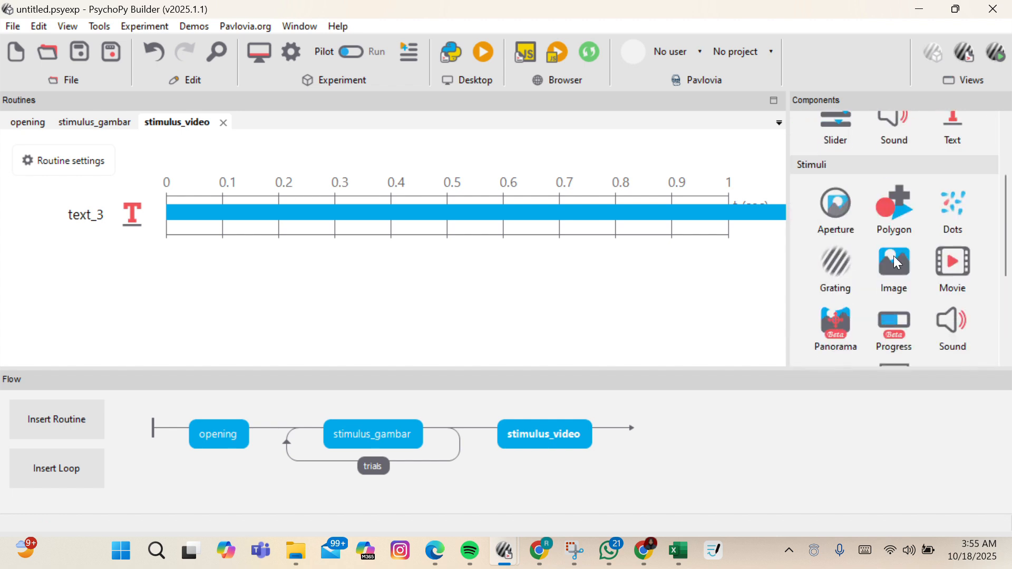
click(951, 263)
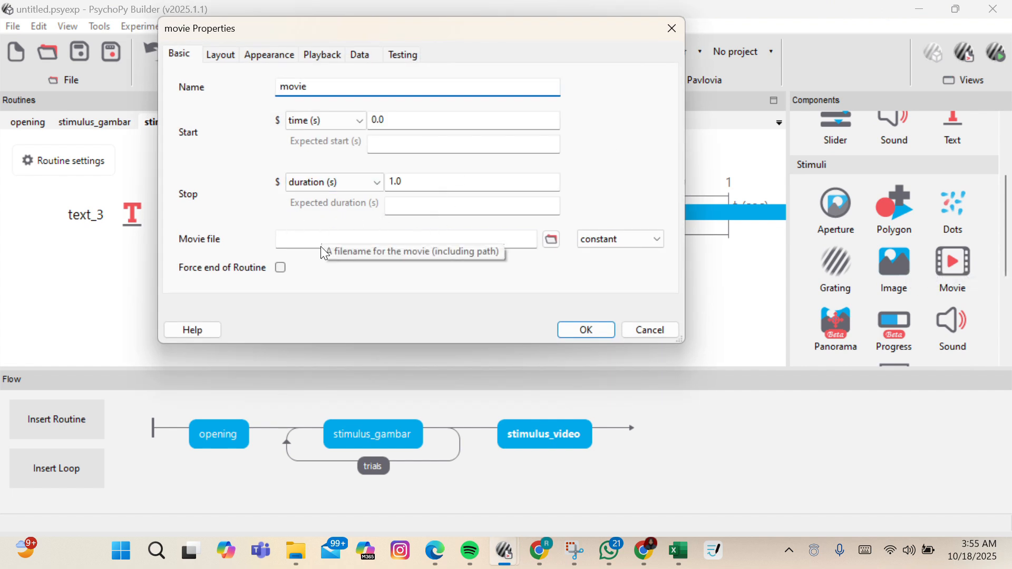
drag(423, 181, 383, 175)
key(BackSpace)
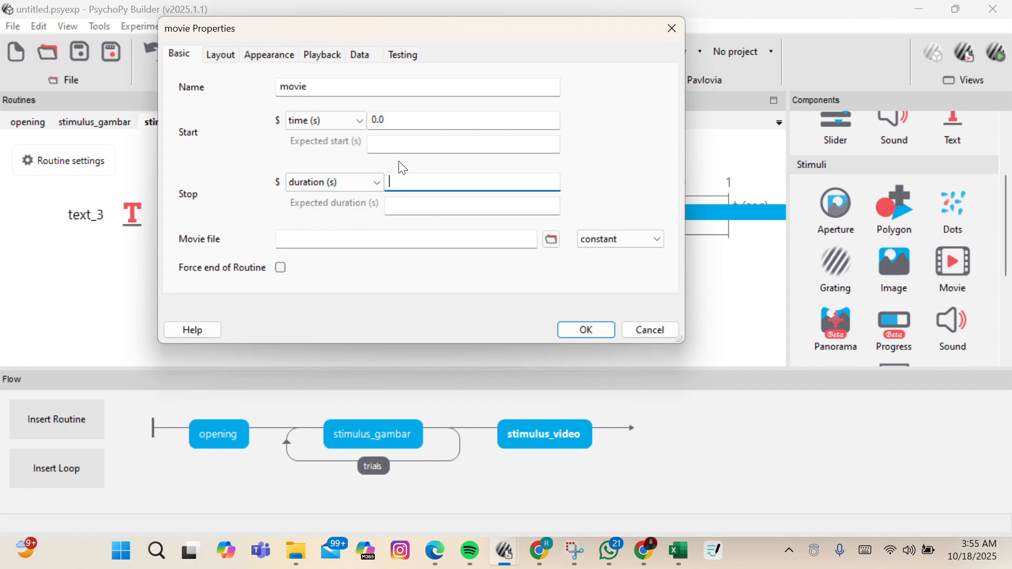
Set the movie file to the variable $video, have it set every repeat, and accept the component.
click(385, 242)
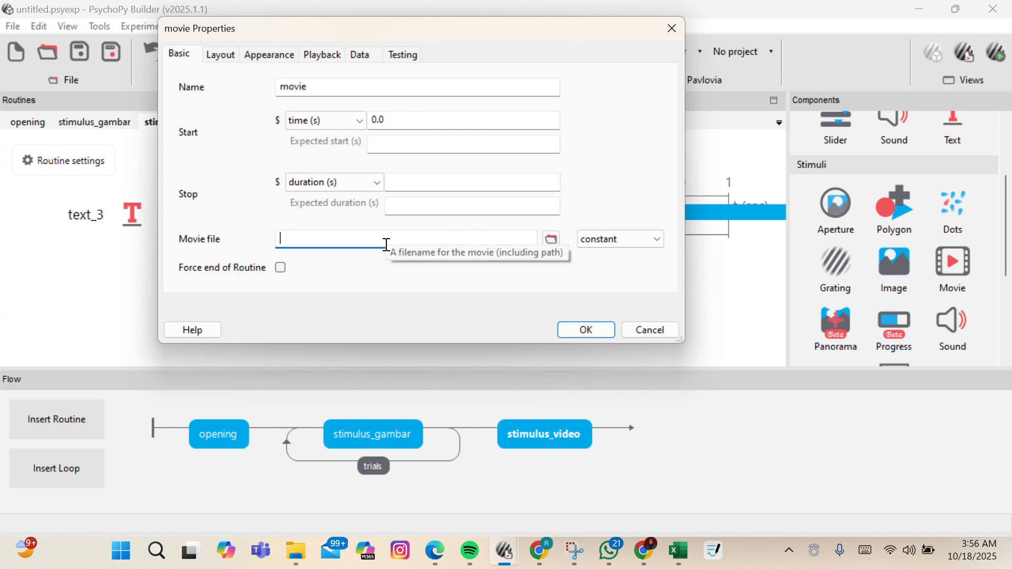
text($video)
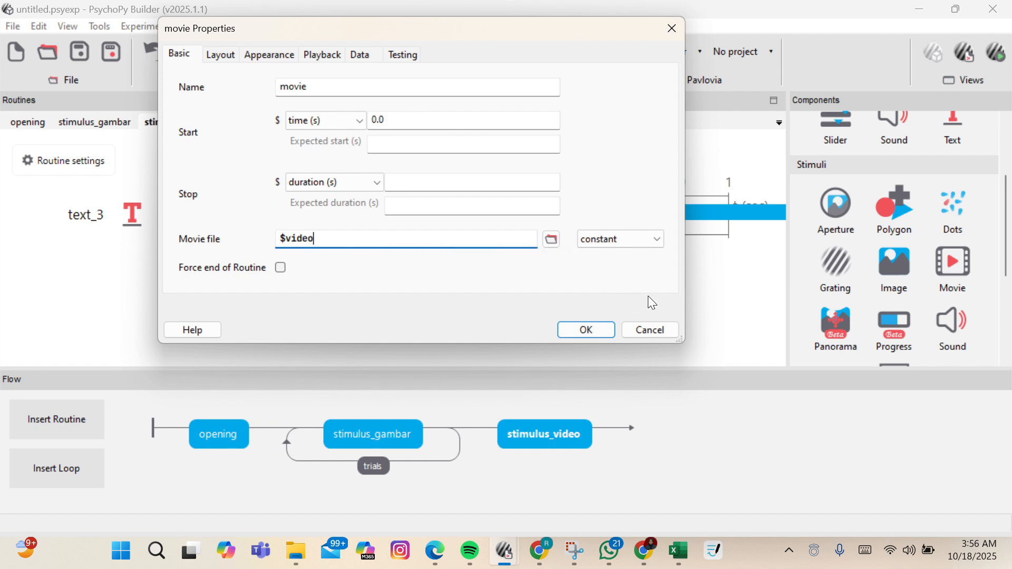
click(628, 239)
click(629, 266)
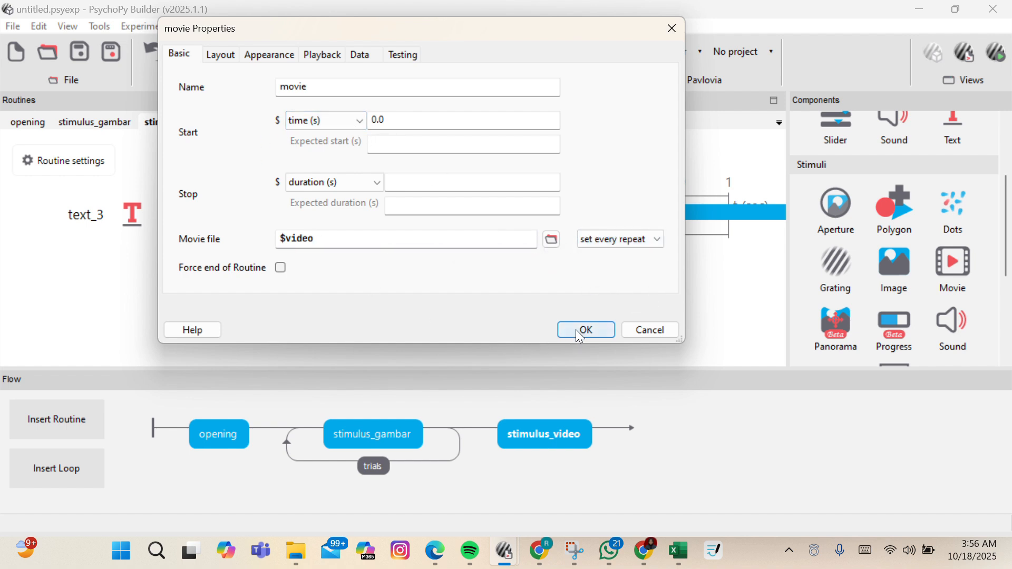
click(219, 57)
click(195, 57)
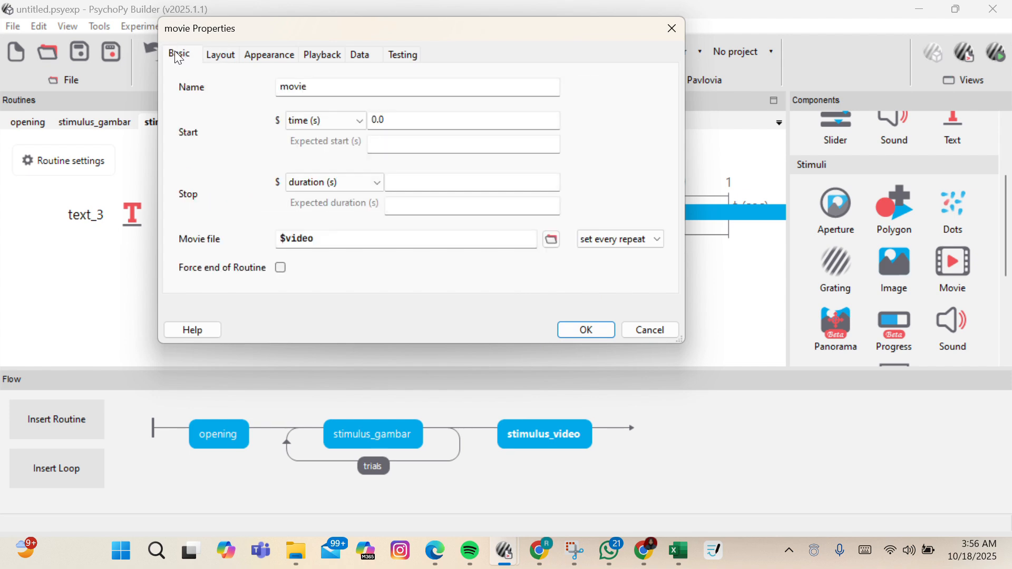
click(601, 334)
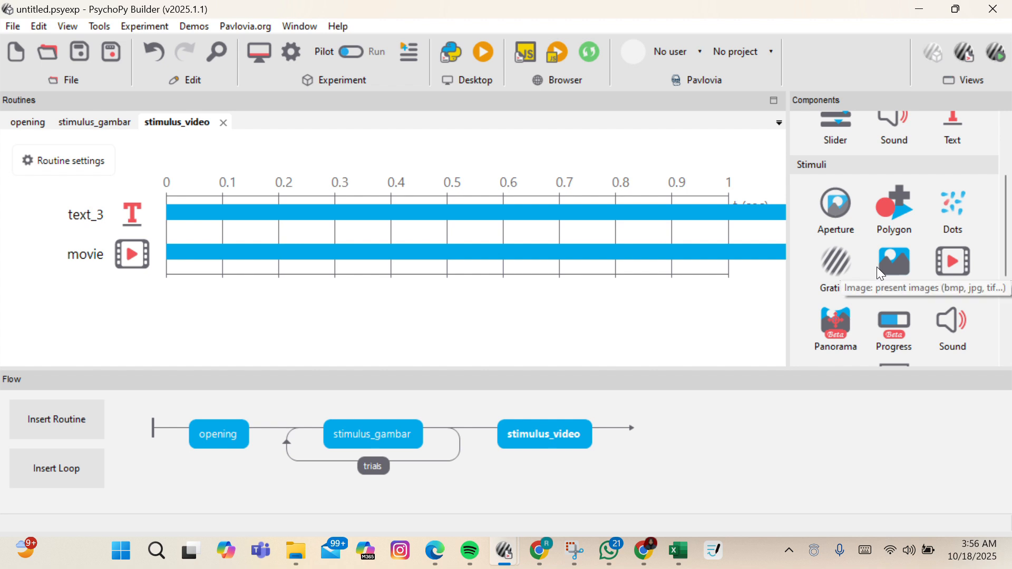
Add a Mouse component to the stimulus_video routine.
scroll(877, 267, down, 3)
click(855, 291)
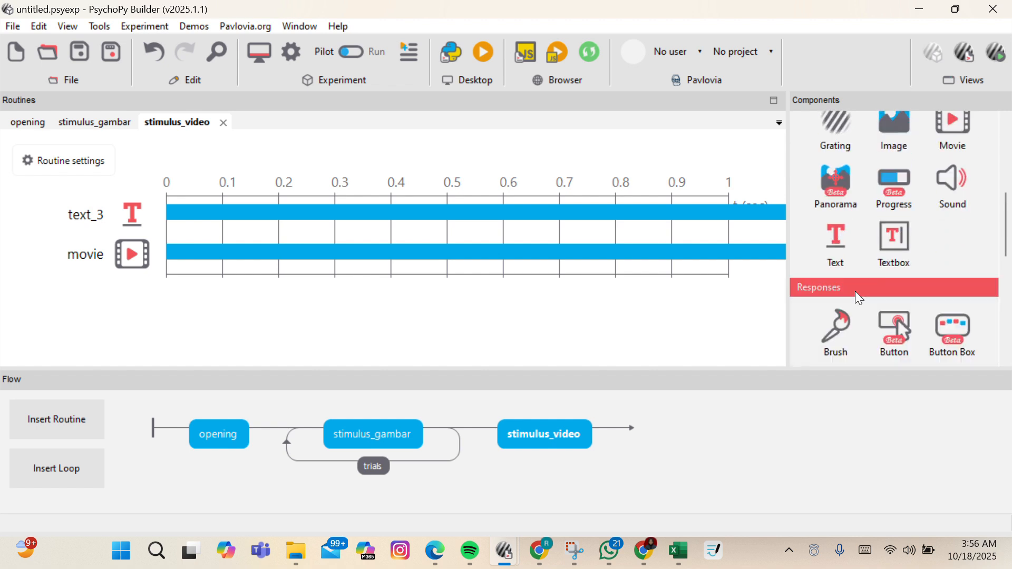
scroll(854, 291, down, 5)
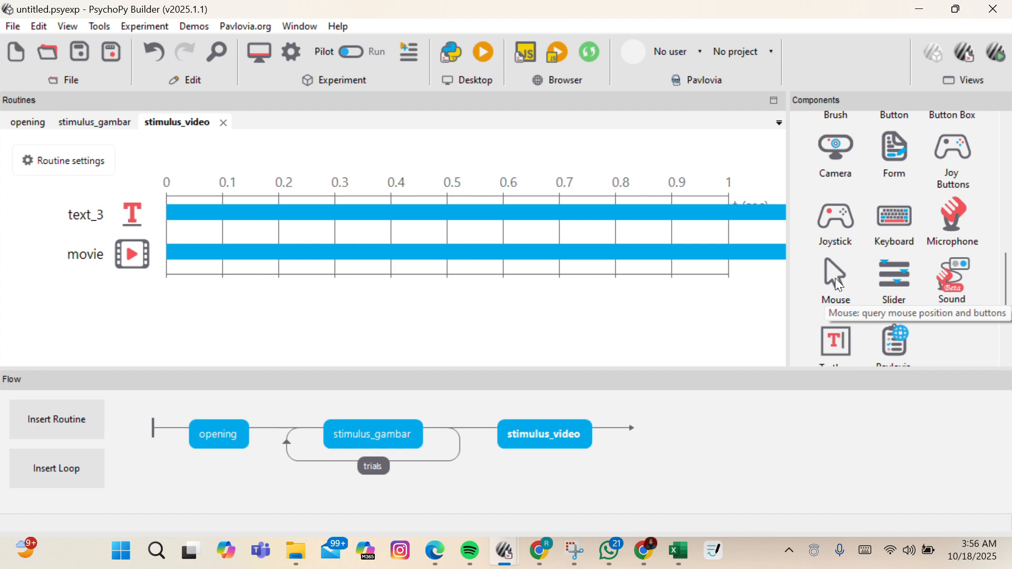
click(836, 279)
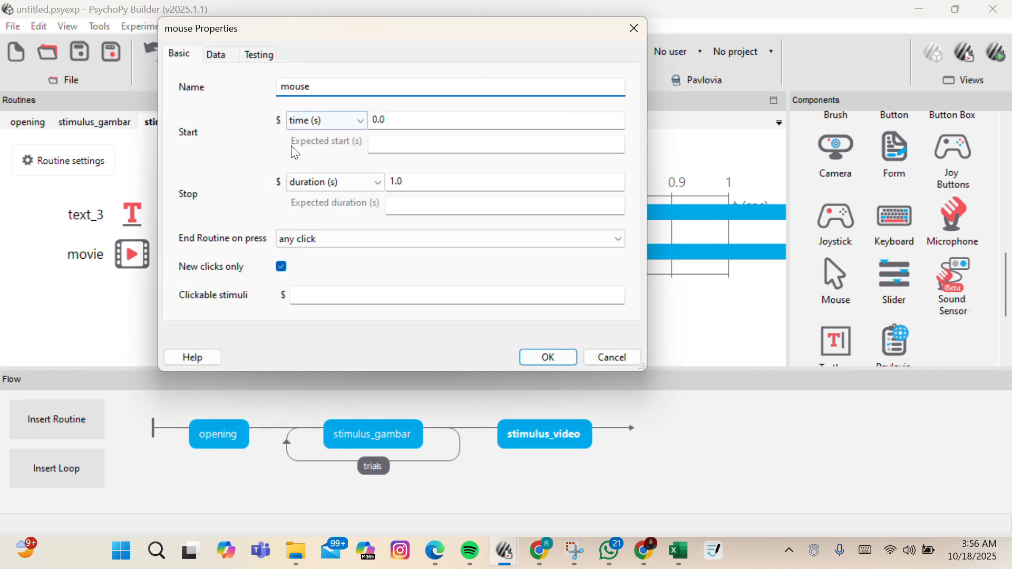
Set the mouse component's clickable stimuli to iya_text,tidak_text and accept the component.
click(296, 295)
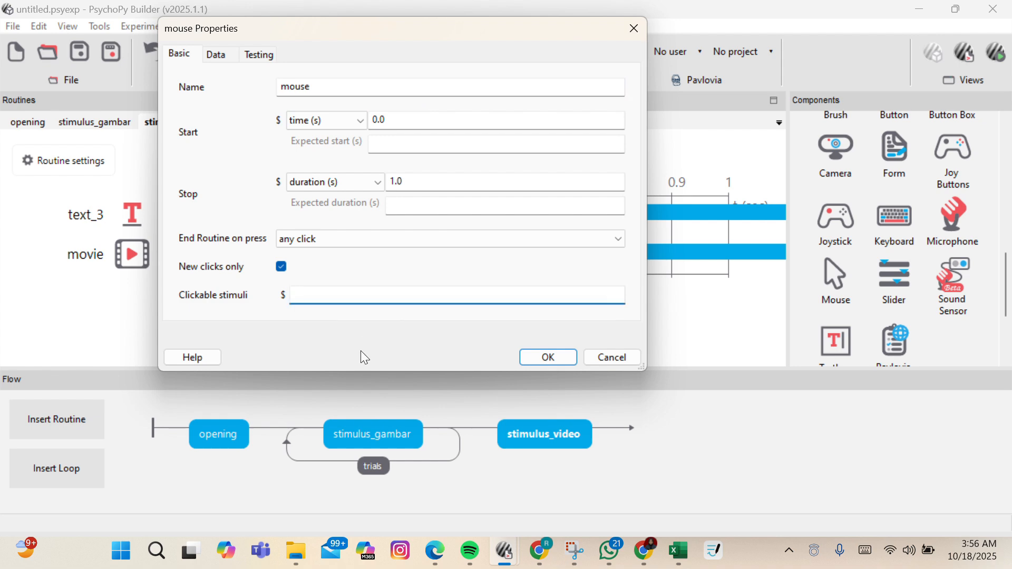
text(iya_text,tidak)
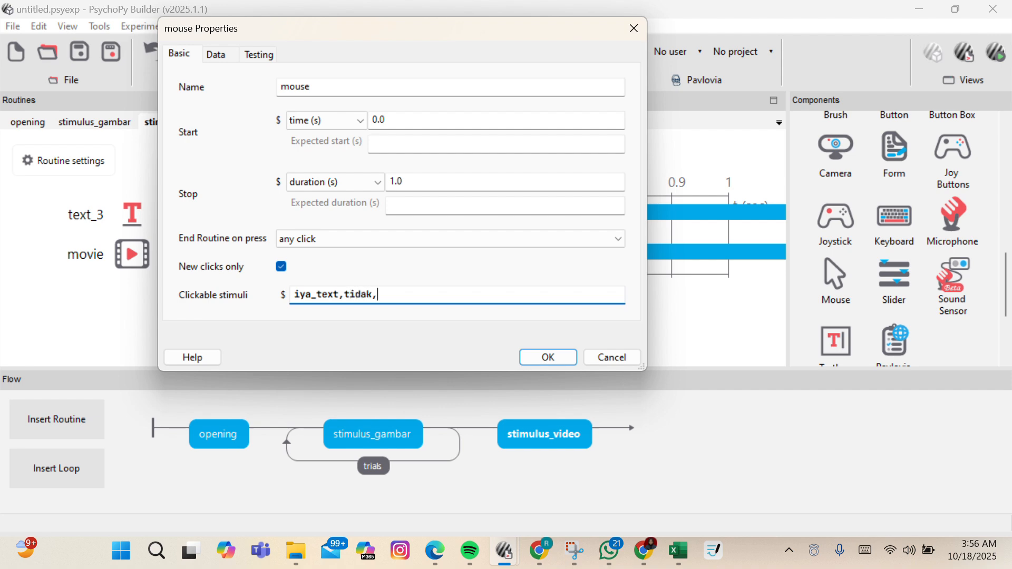
text(,te)
key(BackSpace)
text(text)
click(377, 294)
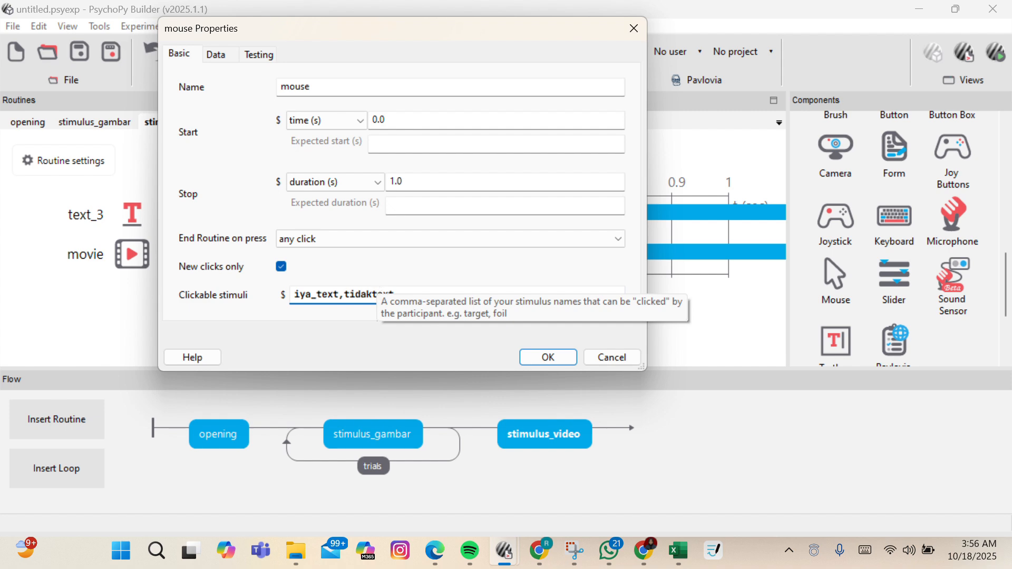
text(_)
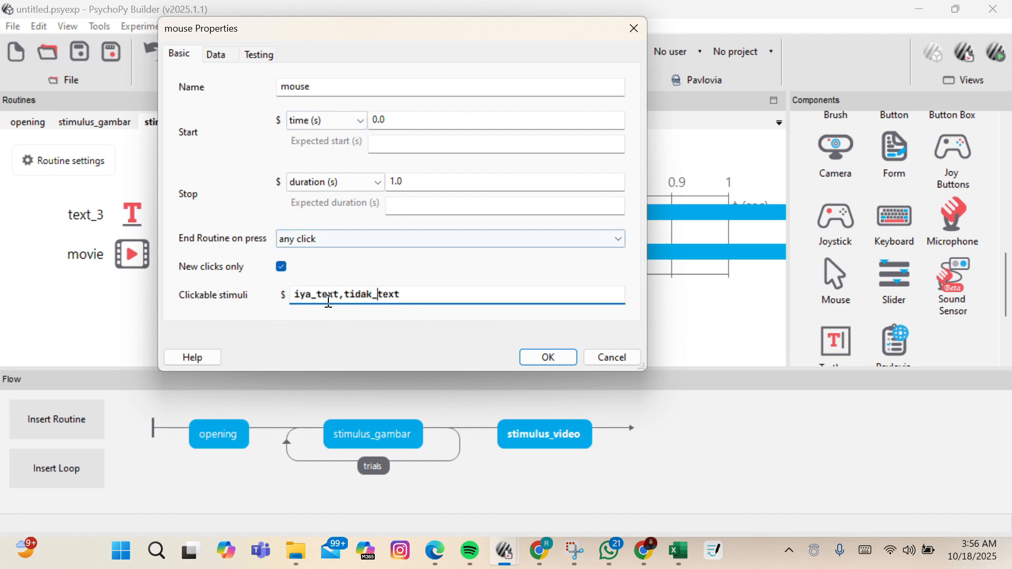
click(530, 357)
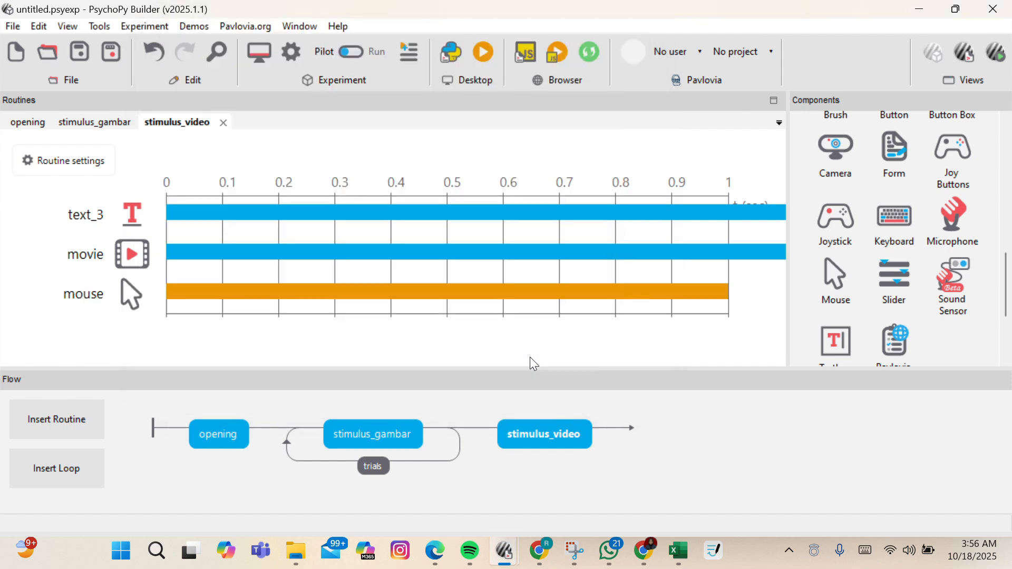
Clear the stop duration of the mouse component so it has no end time.
click(603, 293)
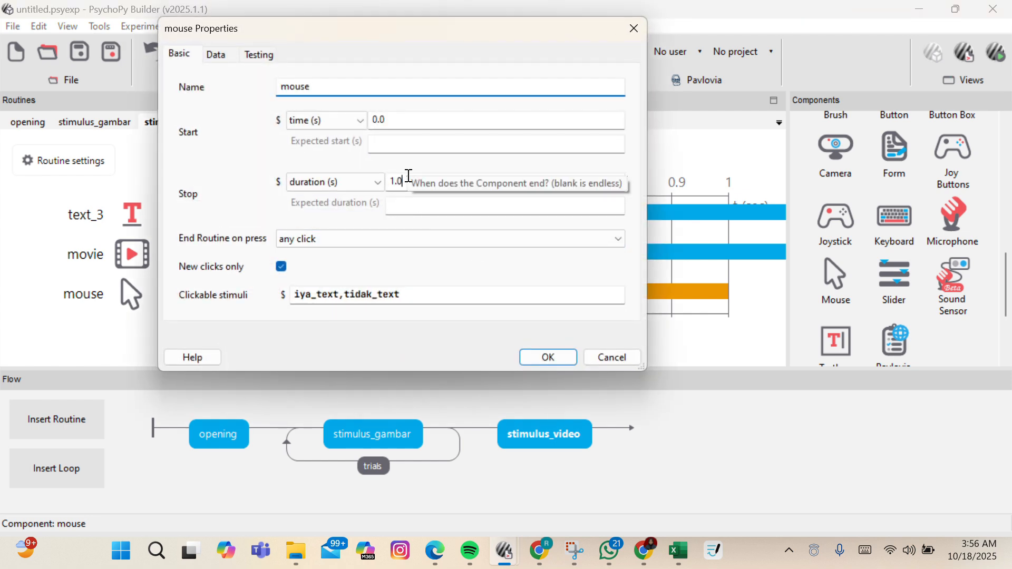
drag(409, 176, 388, 194)
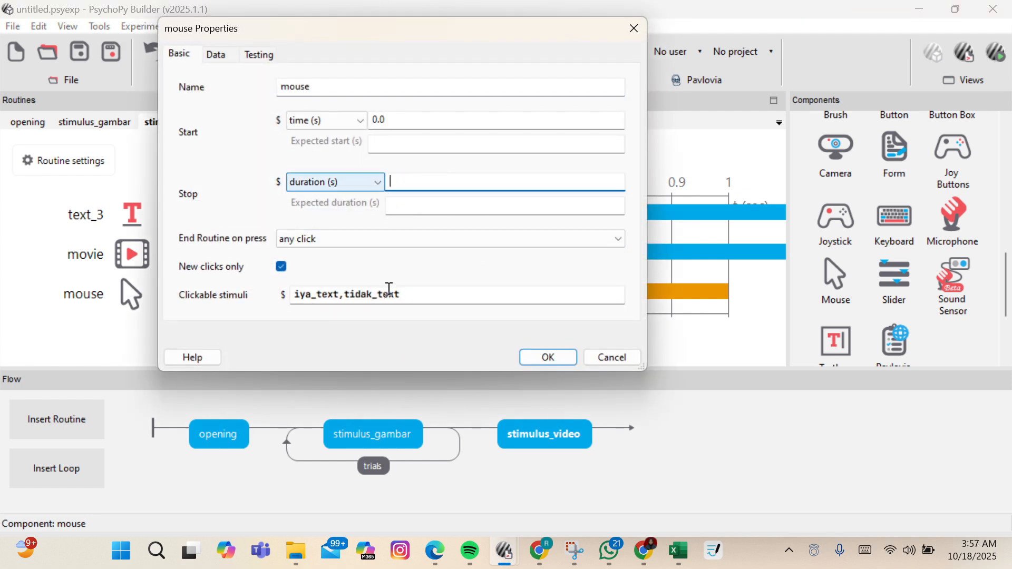
click(536, 354)
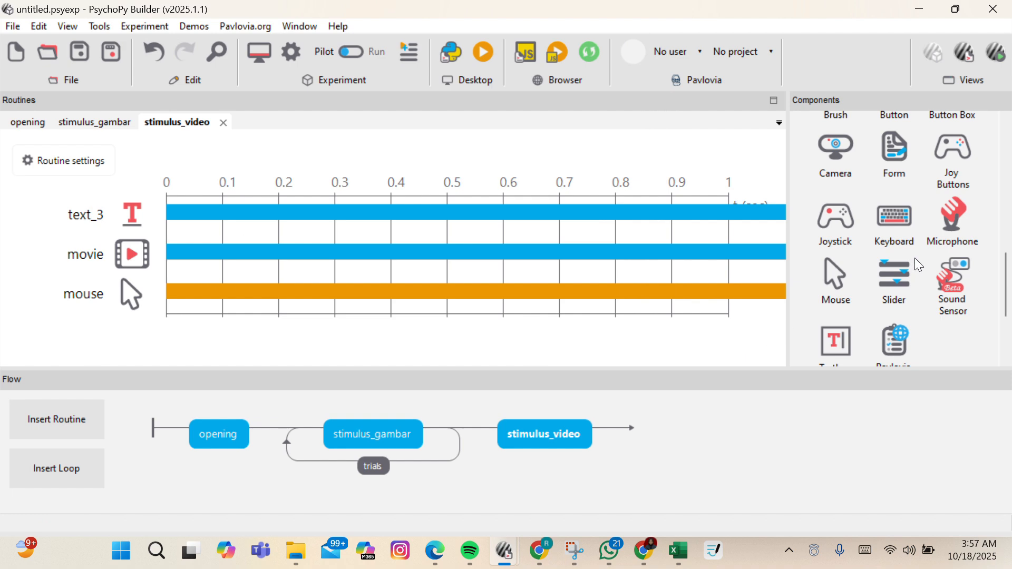
Add a Text component to the stimulus_video routine with the text "iya" and name it iya_text.
scroll(935, 235, up, 10)
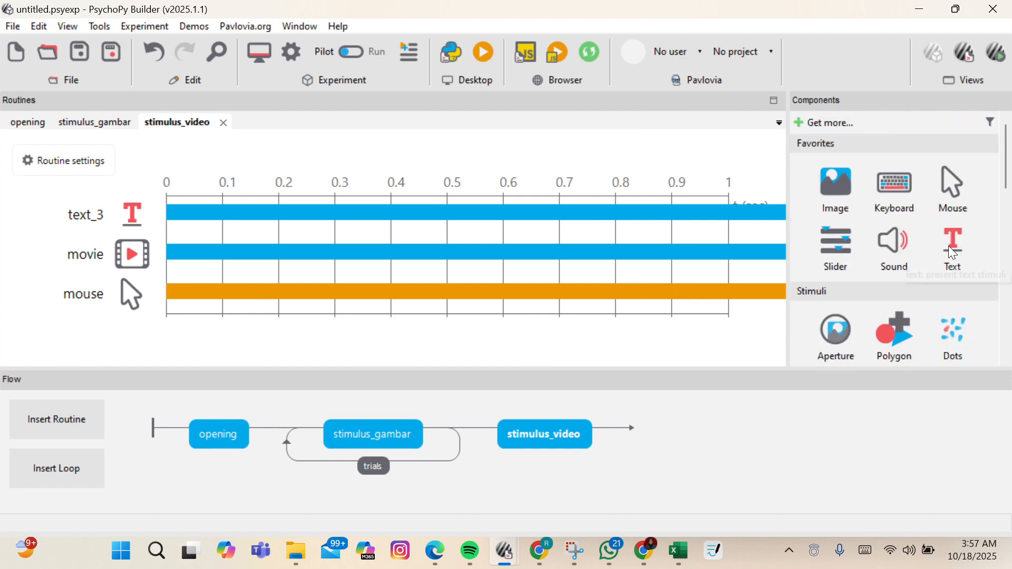
click(949, 248)
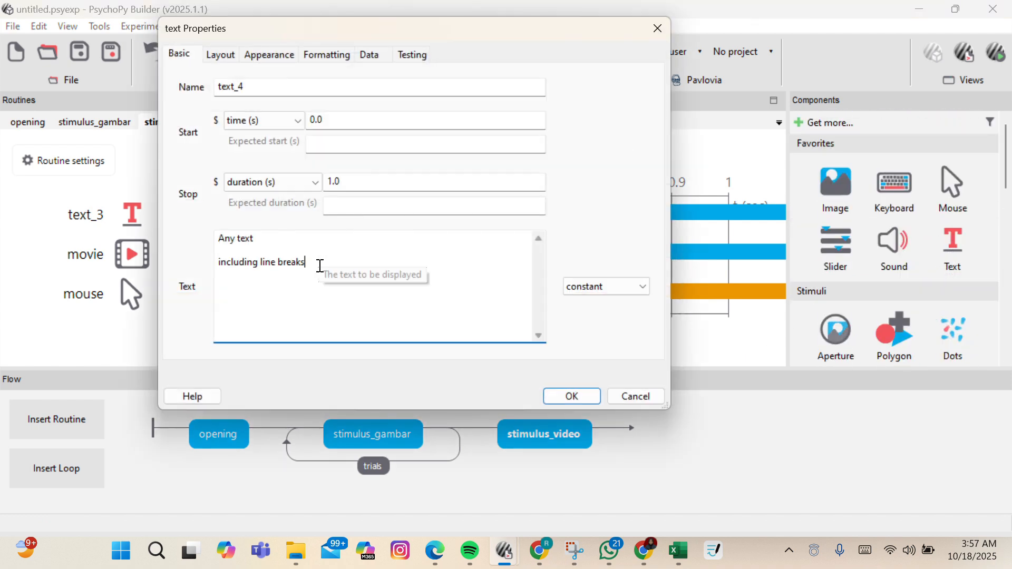
drag(320, 266, 218, 238)
key(BackSpace)
text(iya)
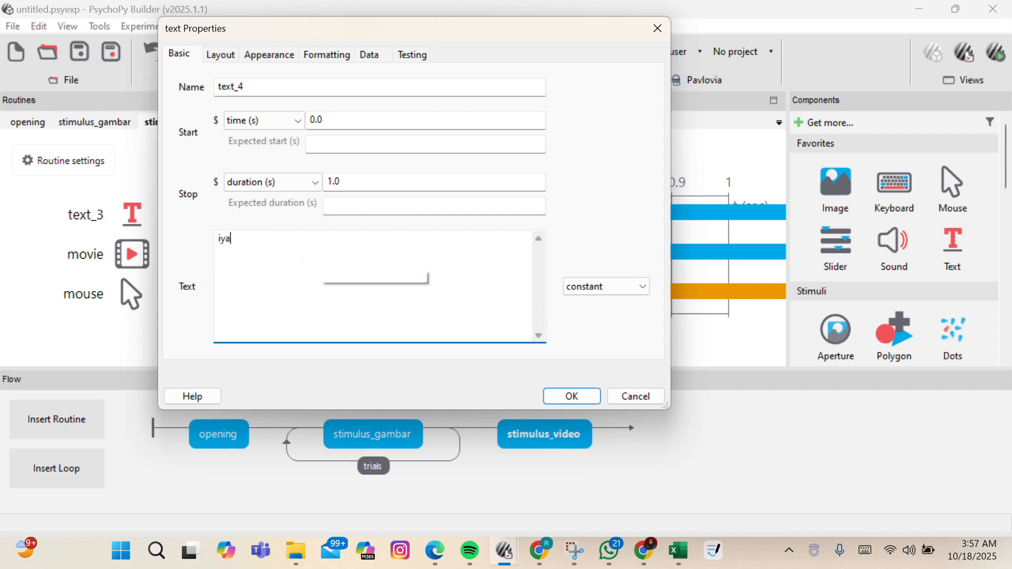
click(247, 84)
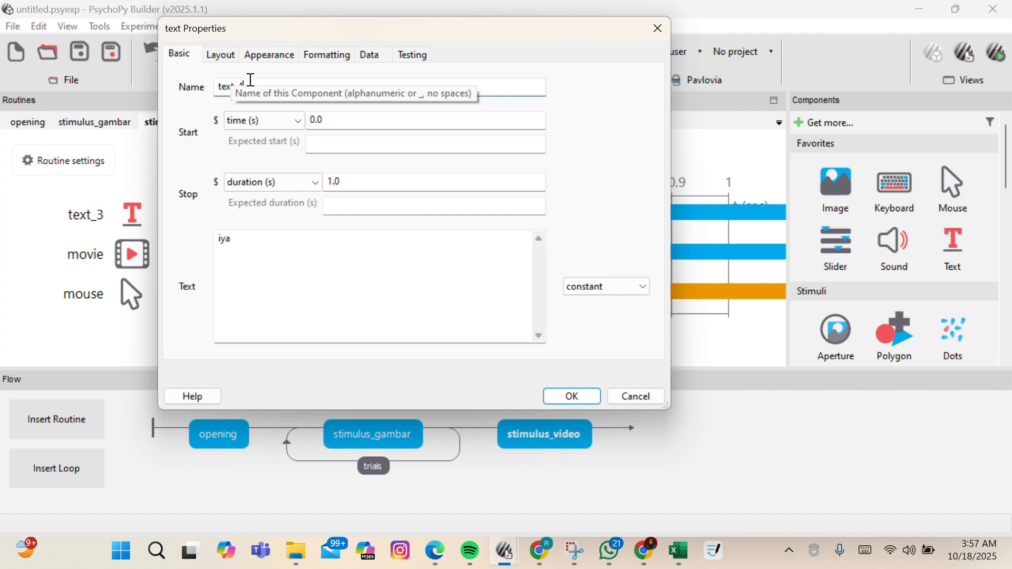
drag(244, 84, 221, 87)
key(BackSpace)
text(iya_)
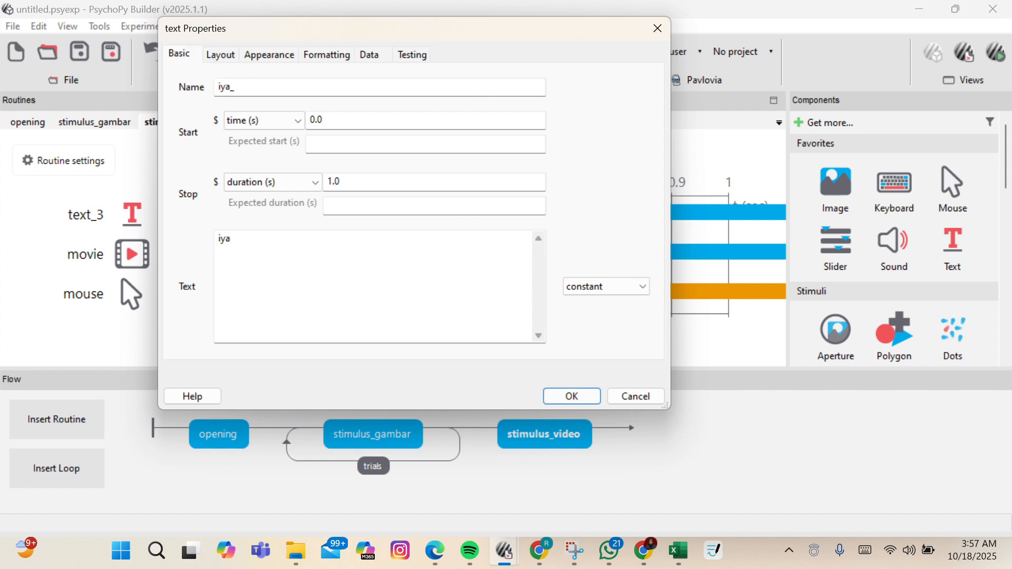
text(tetxt)
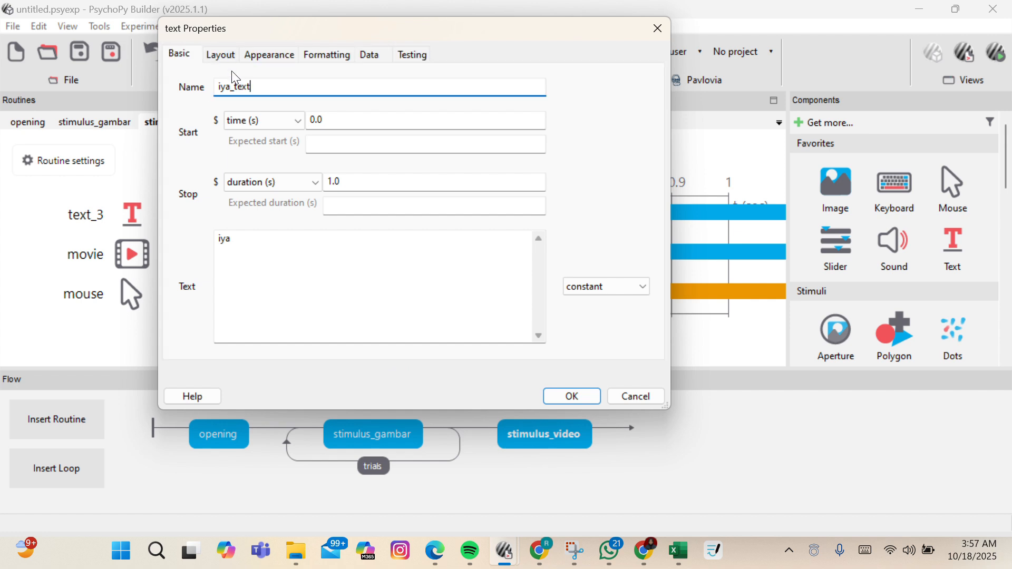
Set the position of the "iya" text component to (2.0, -0.4) and accept the component.
click(221, 55)
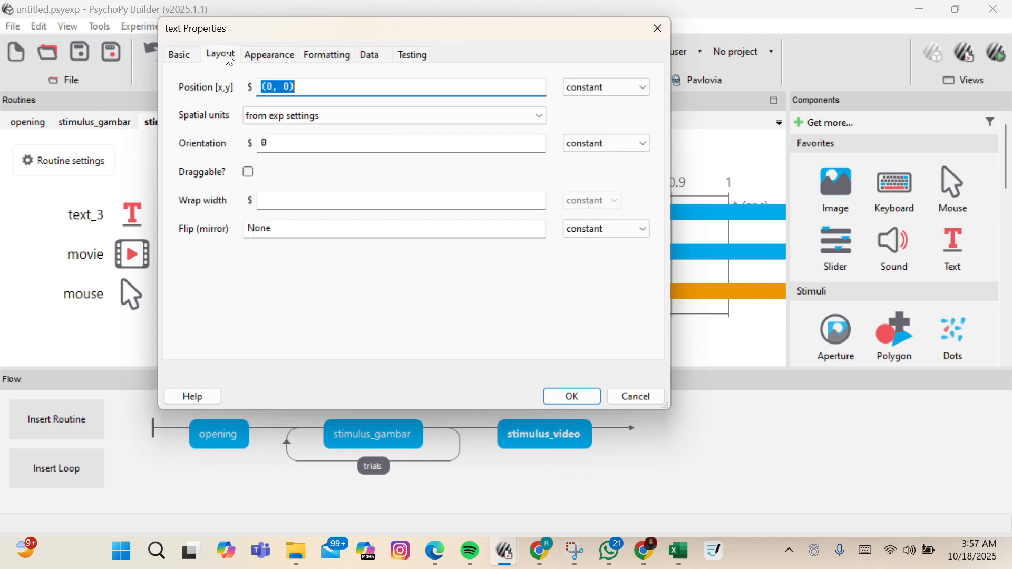
click(272, 89)
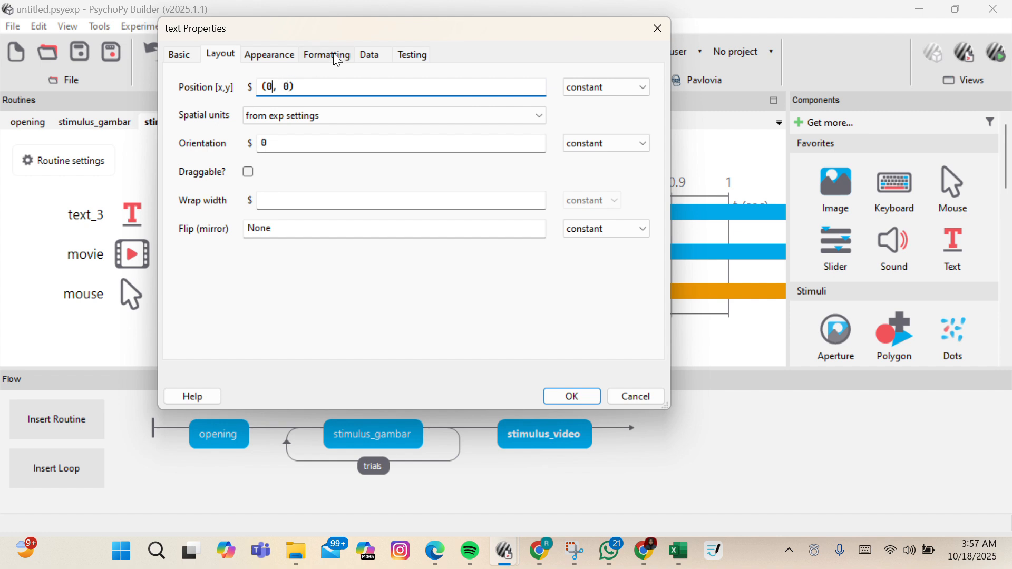
click(410, 28)
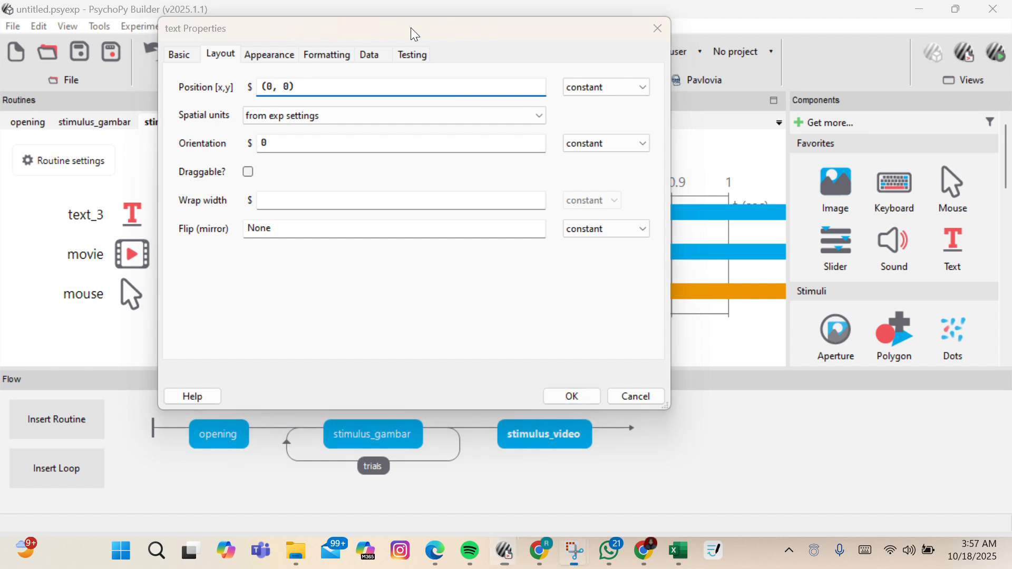
click(291, 87)
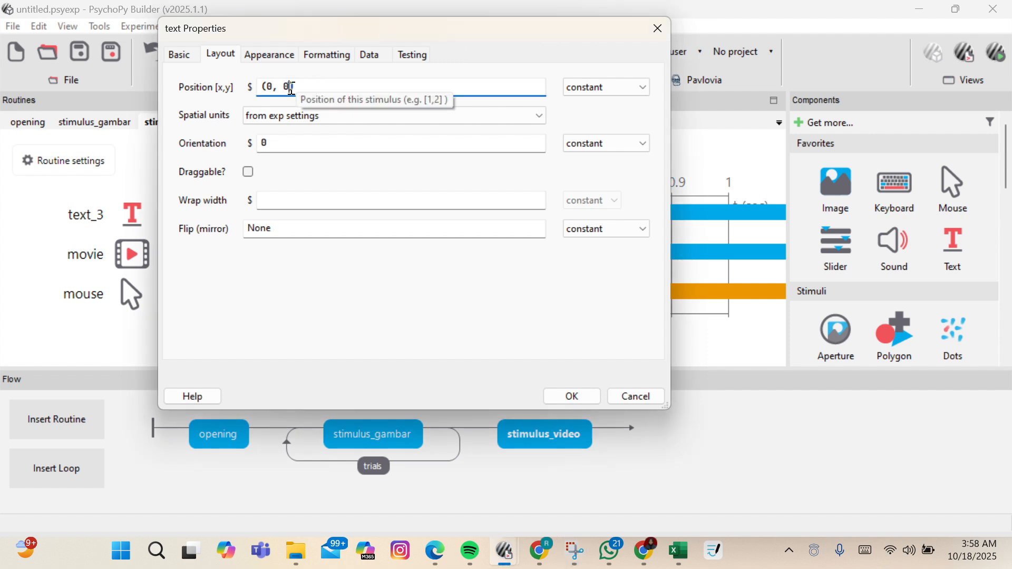
key(BackSpace)
text(-0)
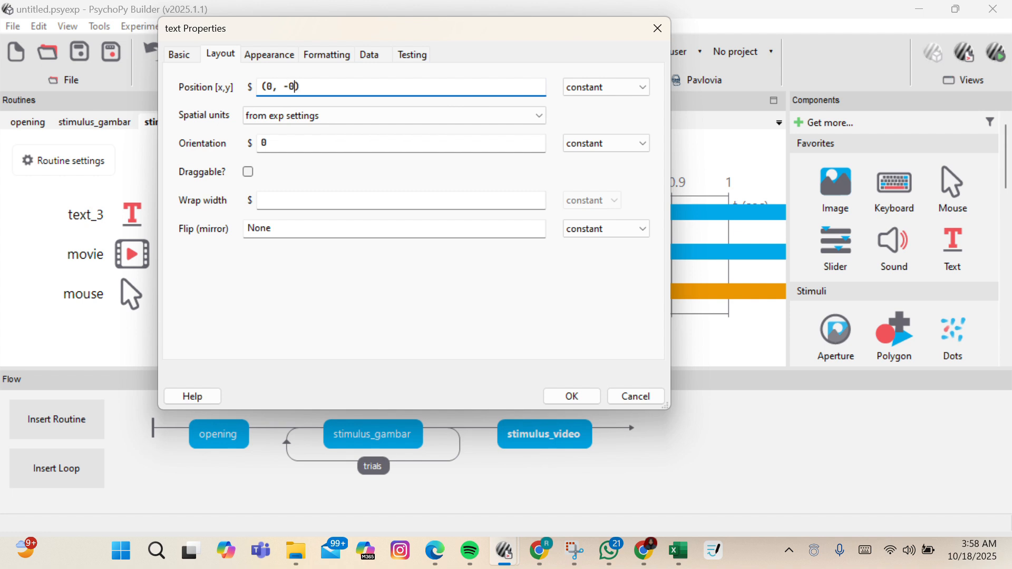
text(.4)
click(273, 88)
key(BackSpace)
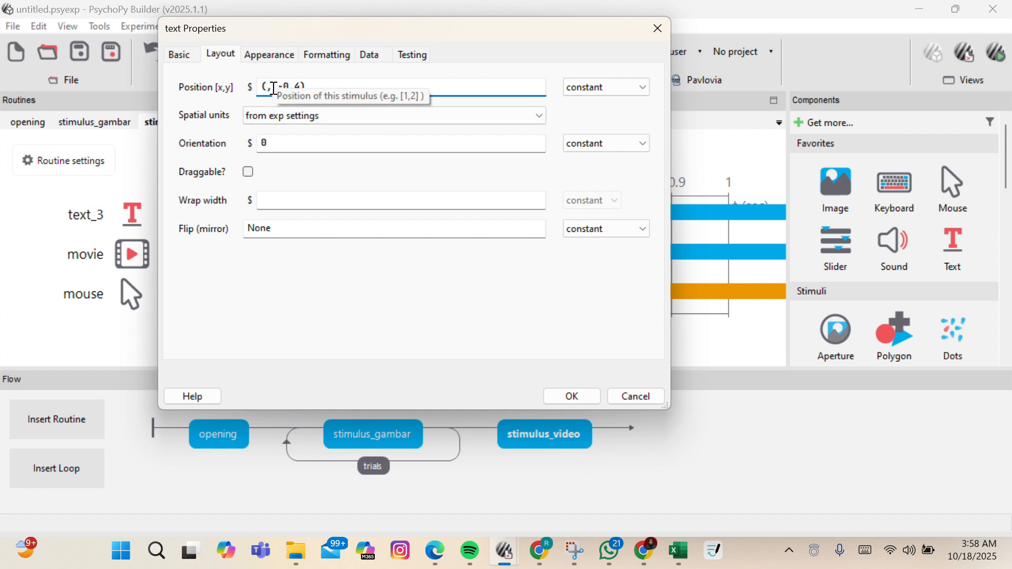
click(420, 25)
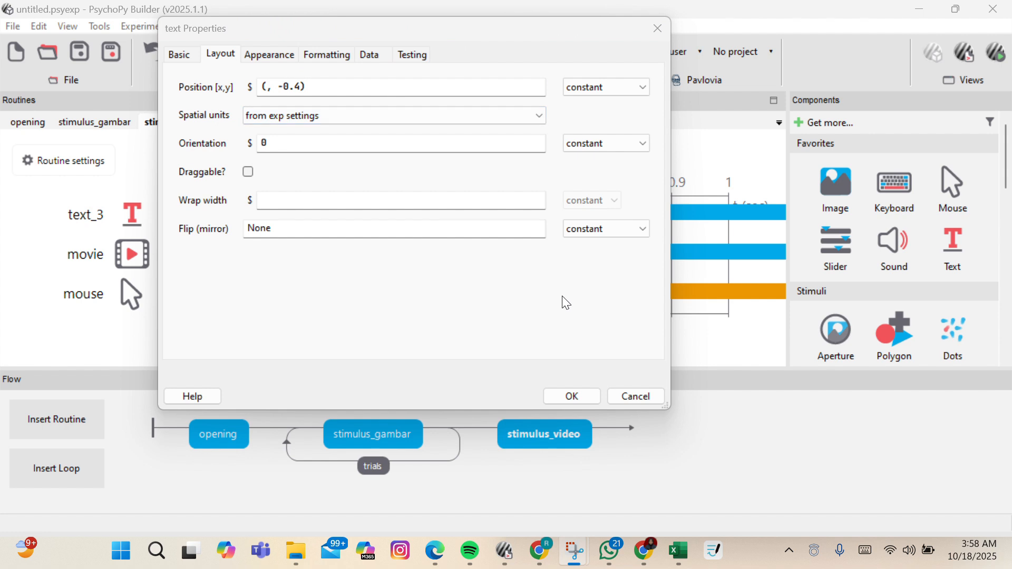
click(278, 87)
text(.)
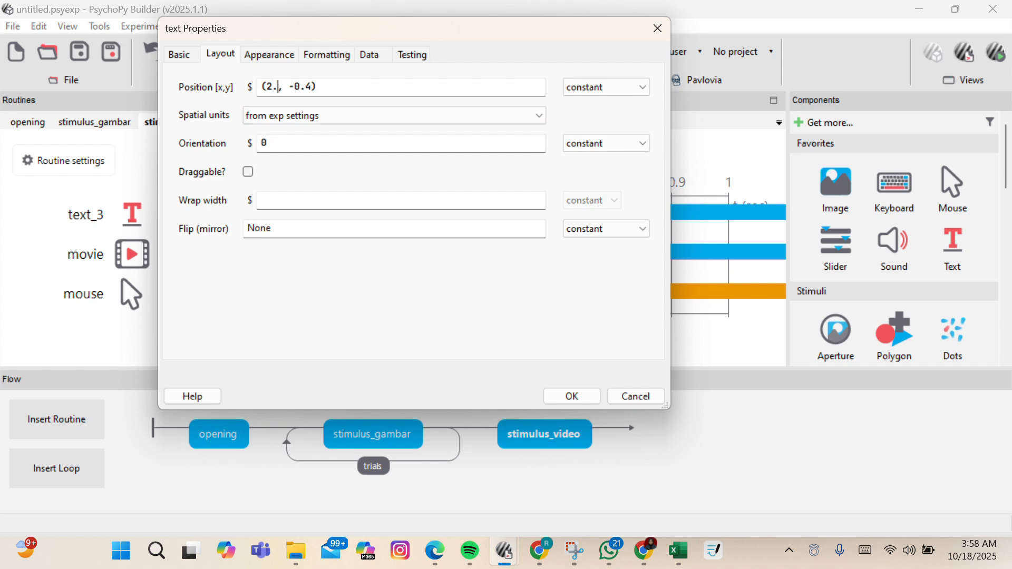
text(0)
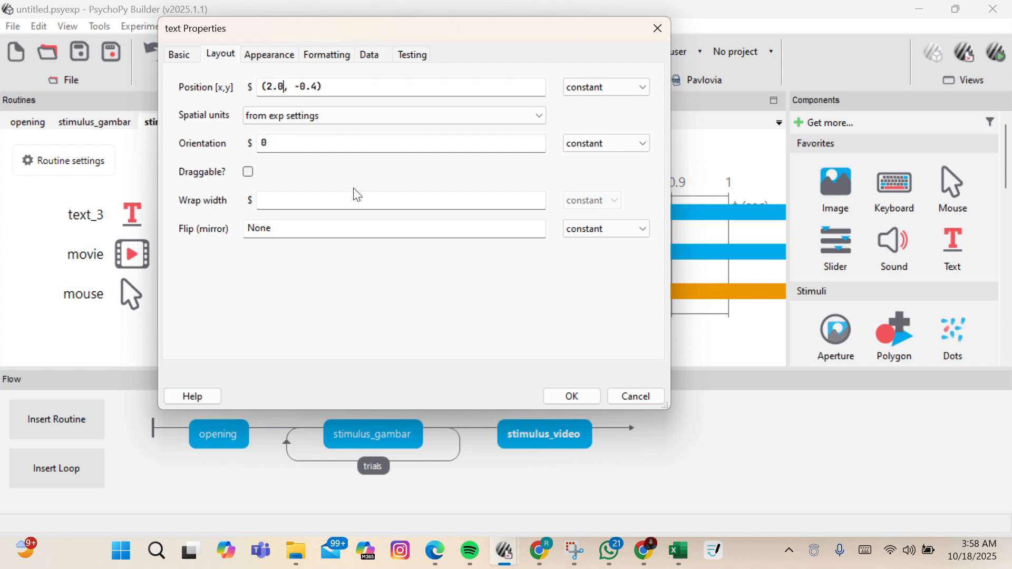
click(568, 394)
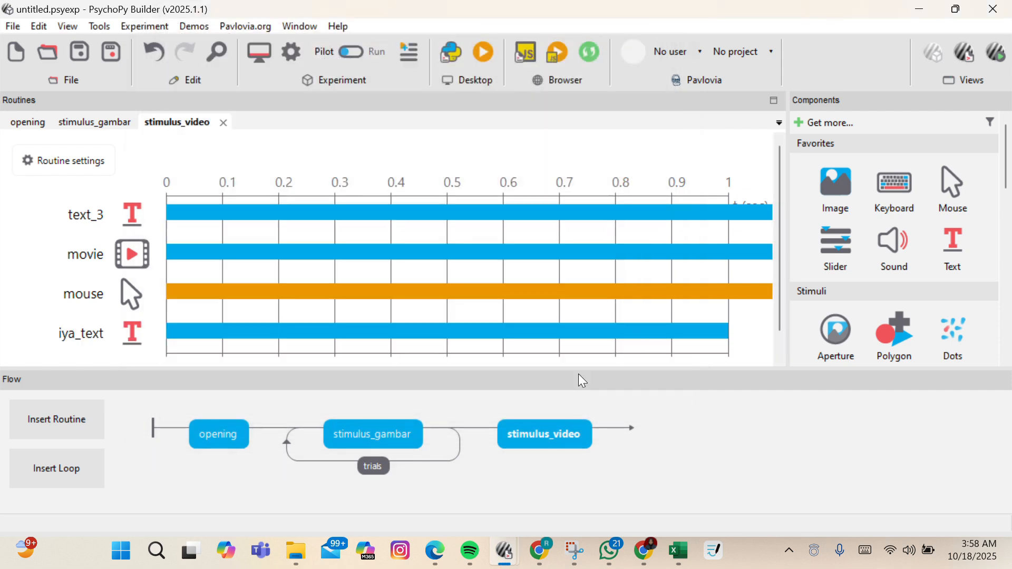
Clear the stop duration of the iya_text component and accept the change.
click(711, 332)
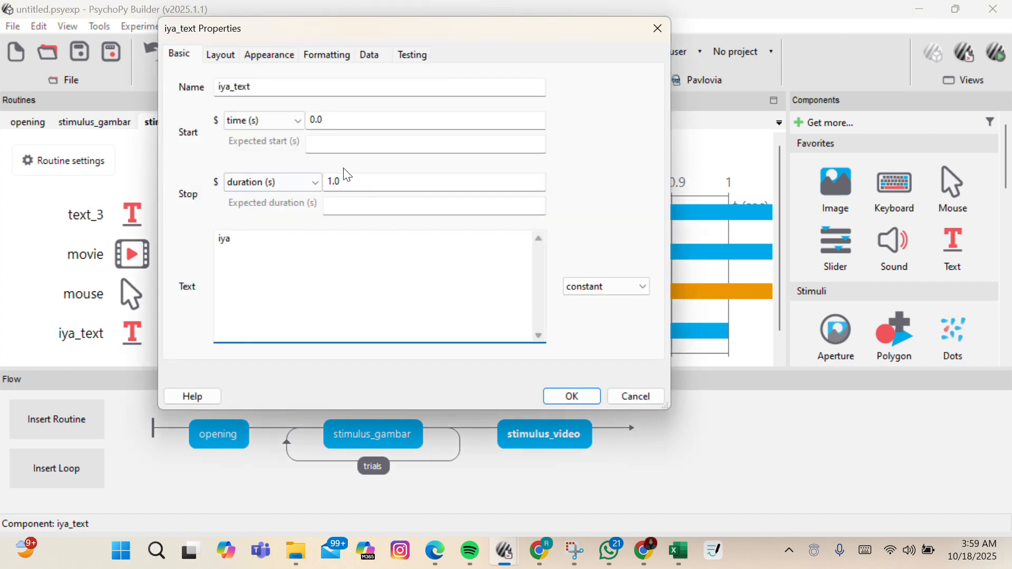
drag(343, 181, 323, 182)
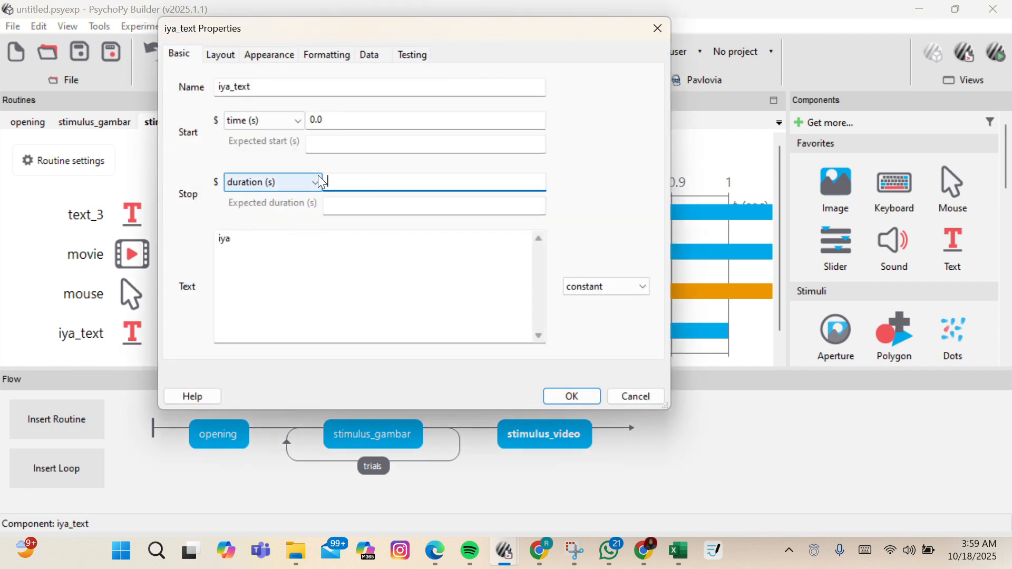
click(569, 399)
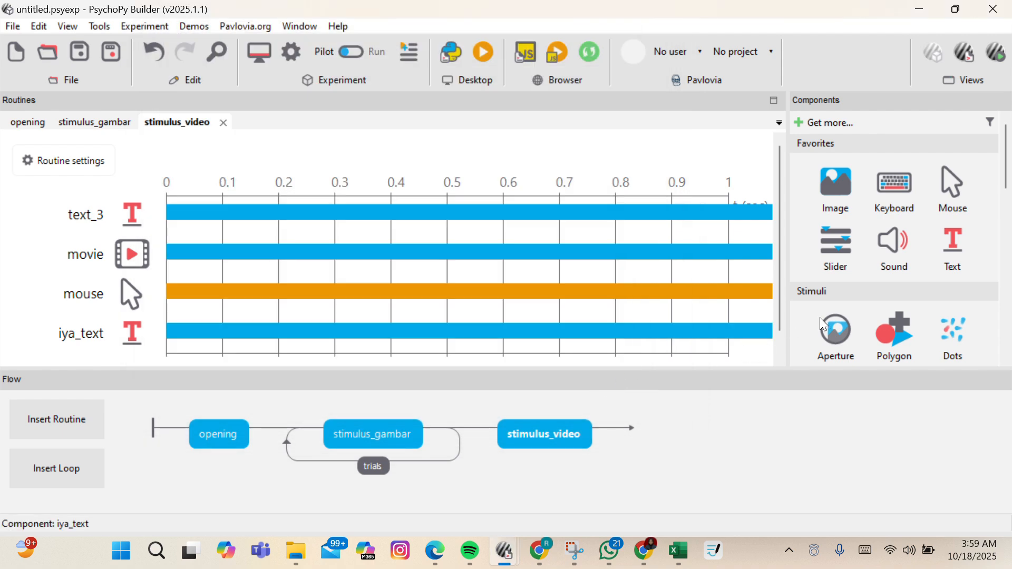
Add another Text component to the stimulus_video routine, named tidak_text, with the text "tidak".
click(950, 250)
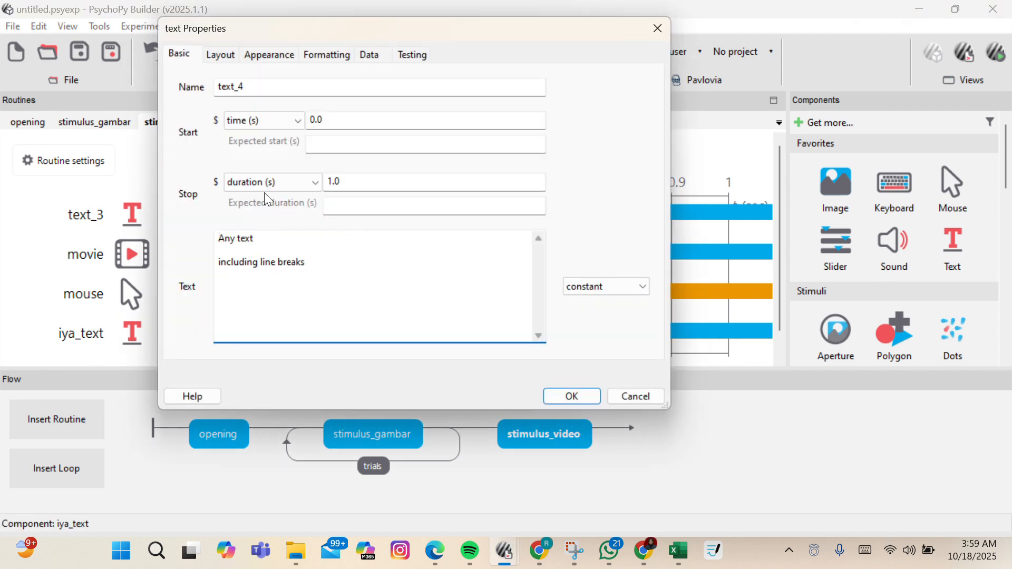
double_click(237, 87)
text(t)
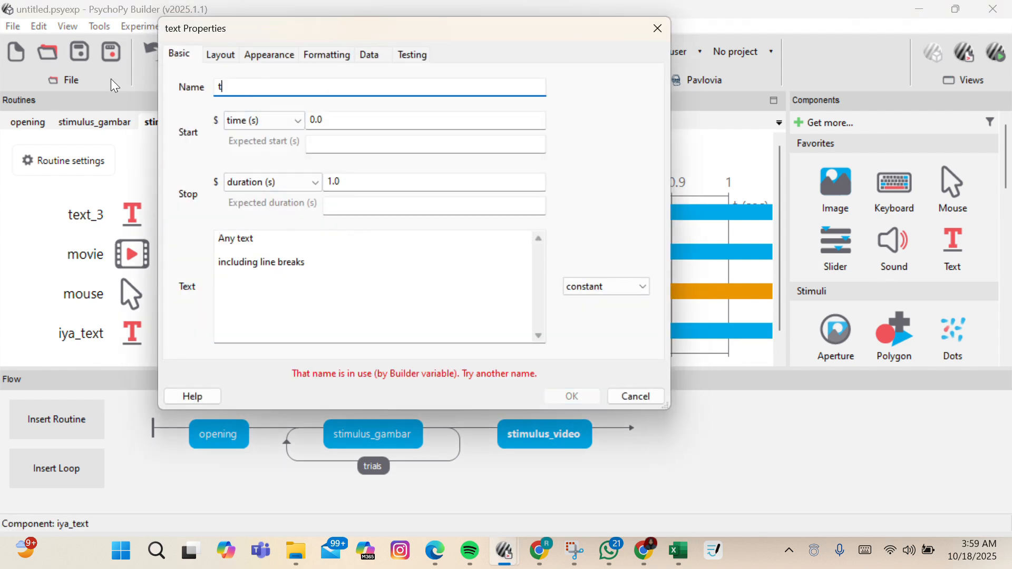
text(idak_)
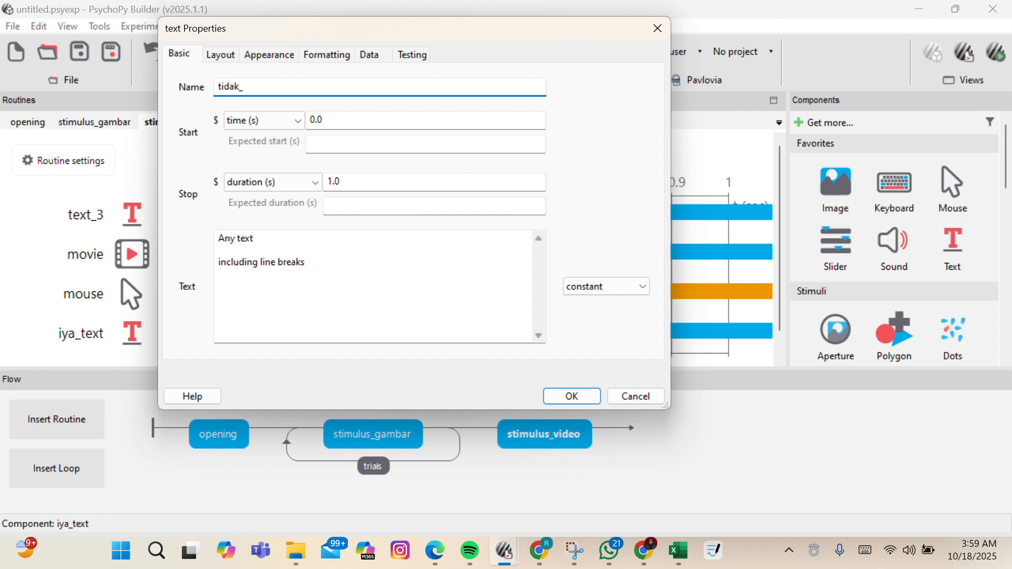
text(text)
drag(334, 266, 220, 239)
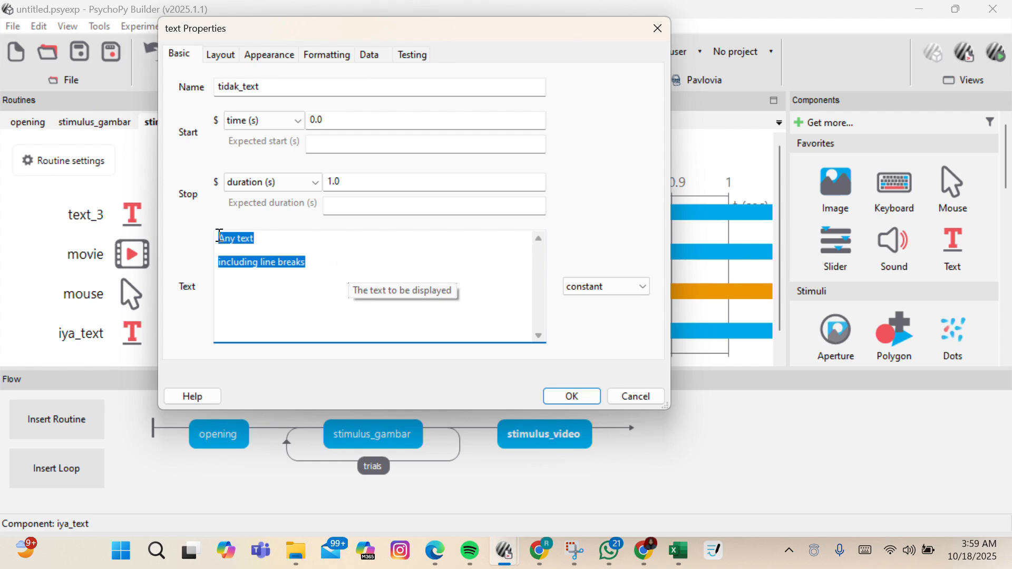
text(tidak)
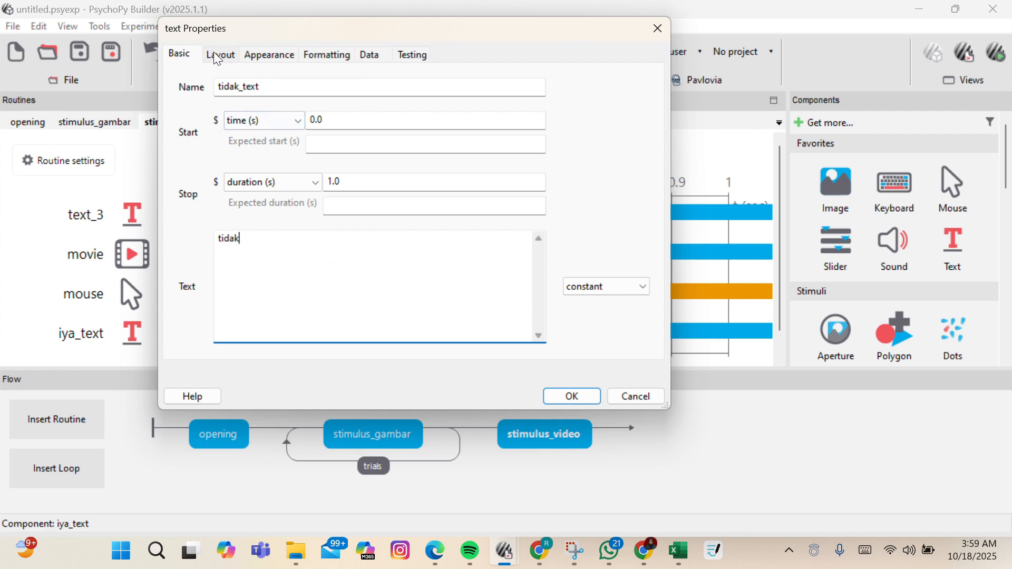
Set the position of the "tidak" text component to (-0.2, -0.4) and accept the component.
click(218, 55)
click(290, 87)
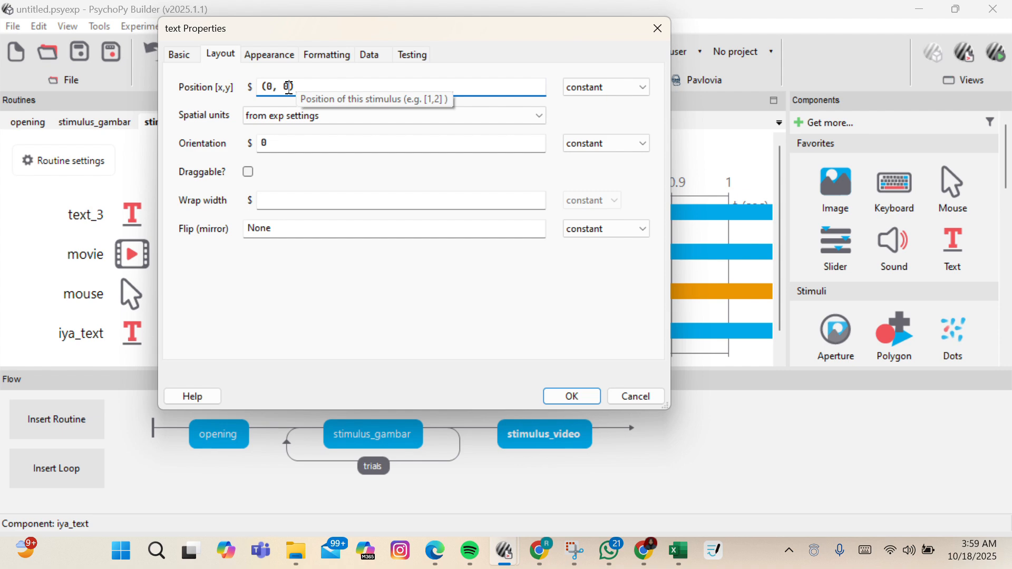
key(BackSpace)
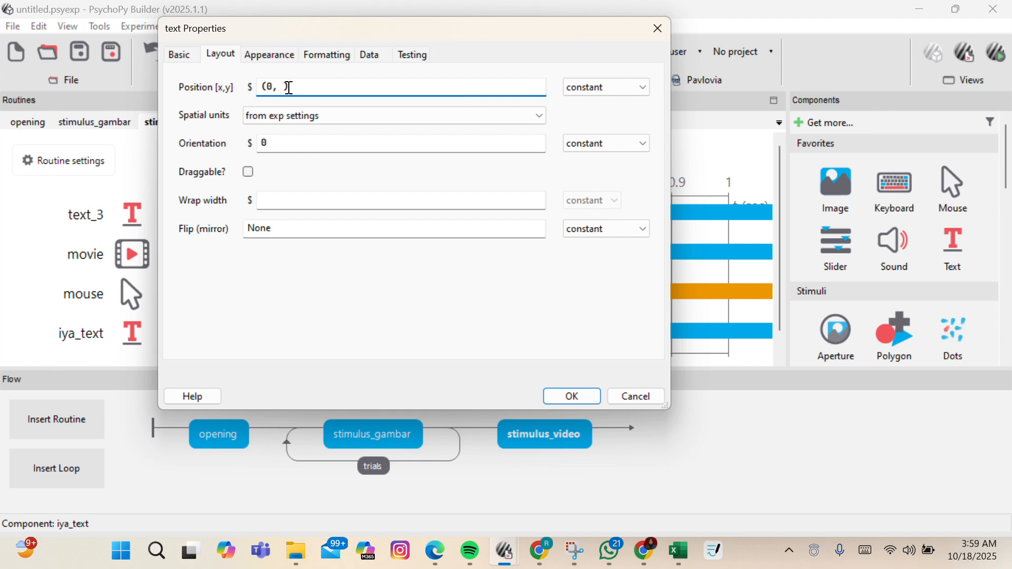
text(-0.4)
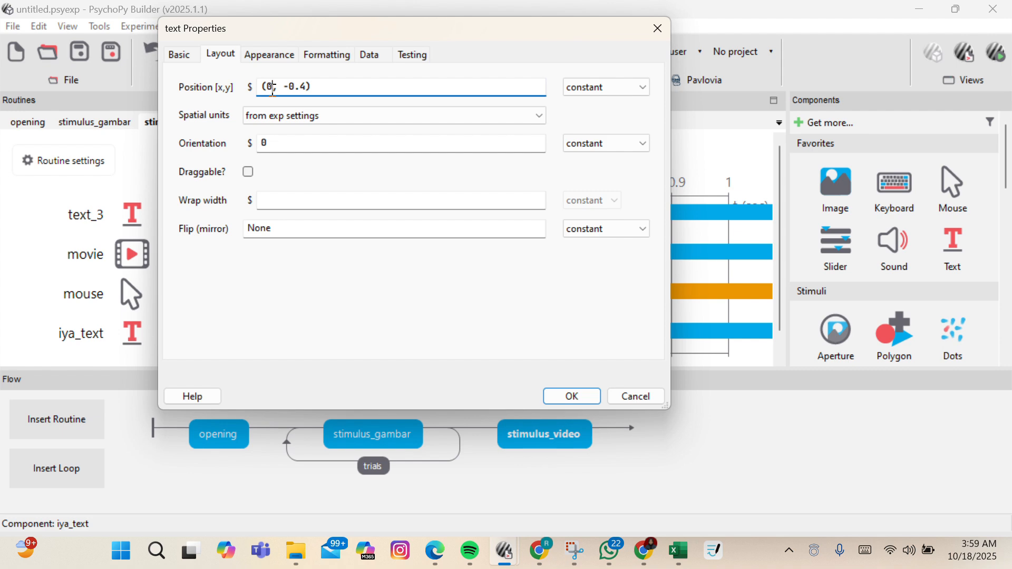
text(-)
key(BackSpace)
key(BackSpace)
text(-0.2)
click(582, 394)
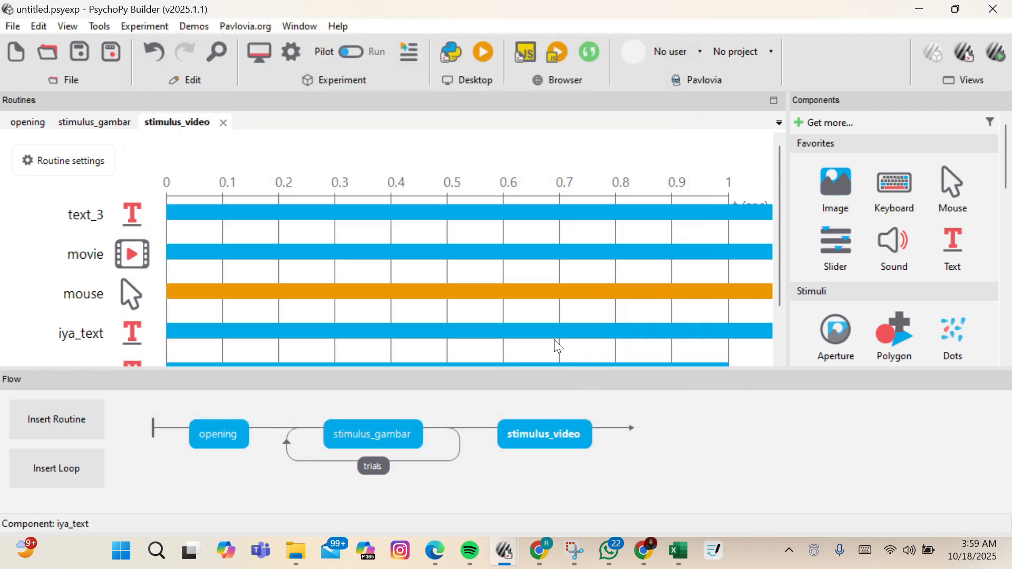
Insert a loop around the stimulus_video routine and load "stimulus video.xlsx" from the bismillah folder as its conditions file.
scroll(558, 346, down, 1)
scroll(539, 324, down, 1)
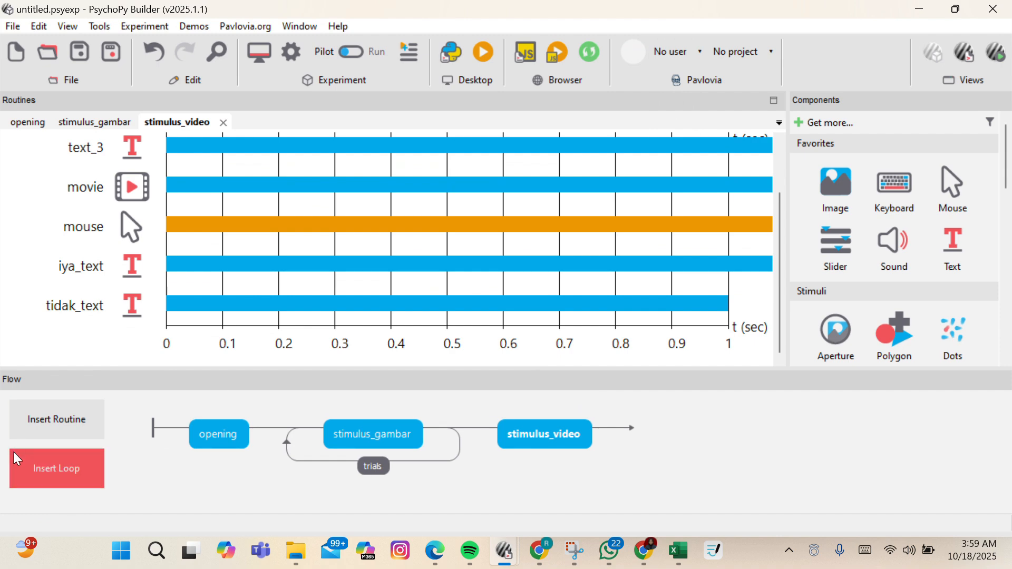
click(23, 460)
click(479, 428)
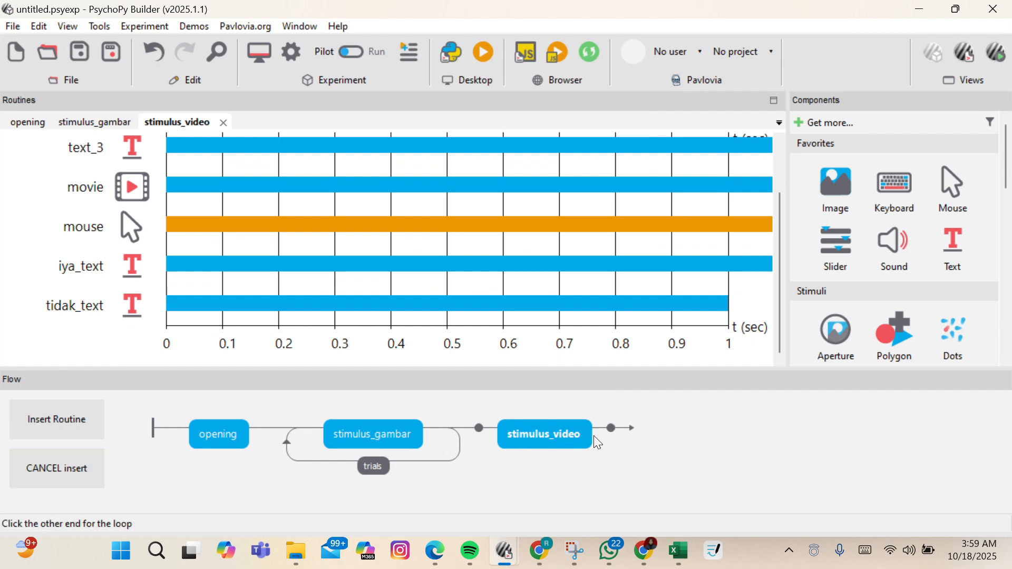
click(612, 427)
click(509, 234)
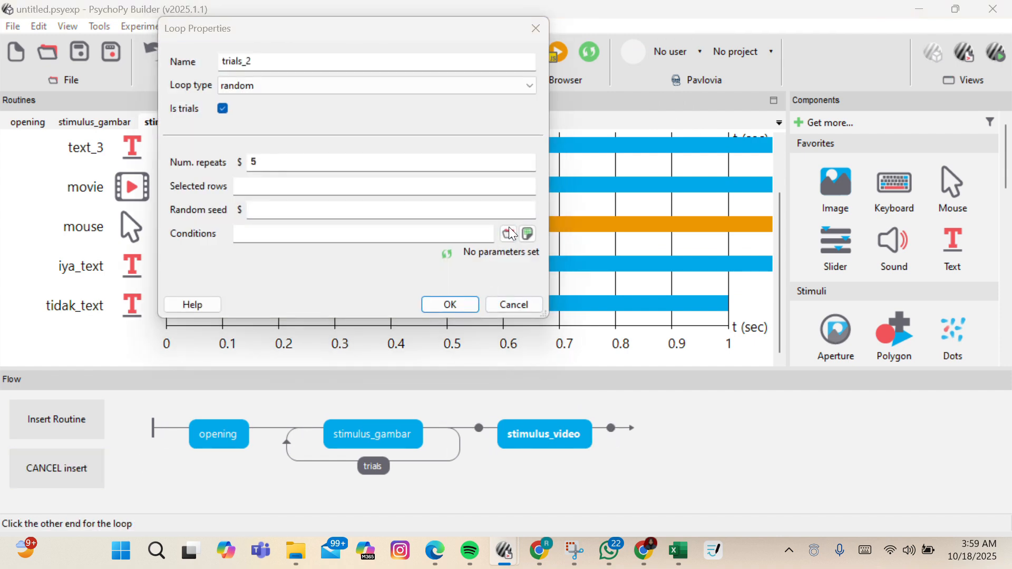
scroll(397, 283, down, 3)
scroll(395, 277, down, 3)
scroll(403, 261, up, 2)
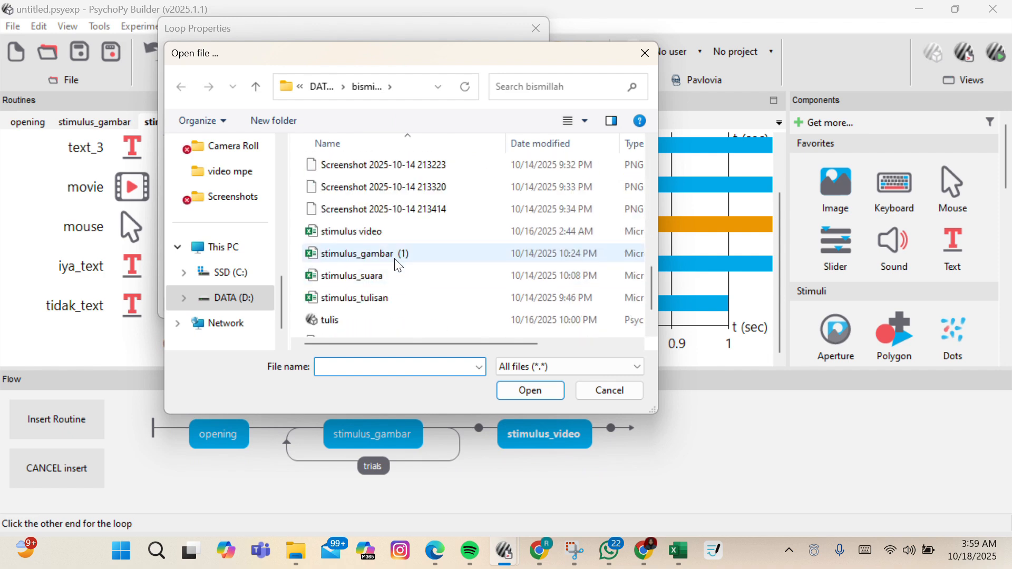
scroll(406, 247, down, 2)
click(412, 171)
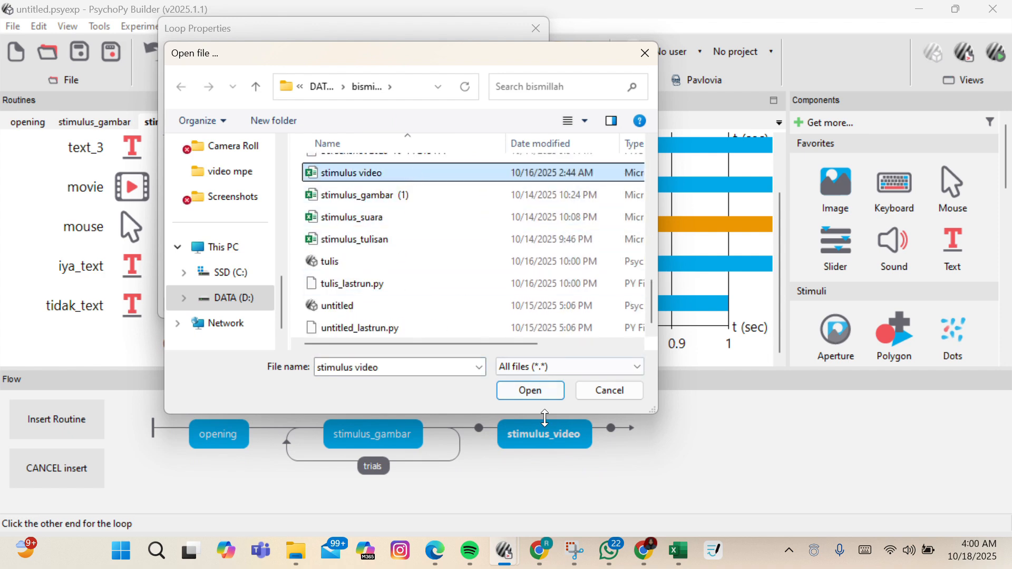
click(537, 391)
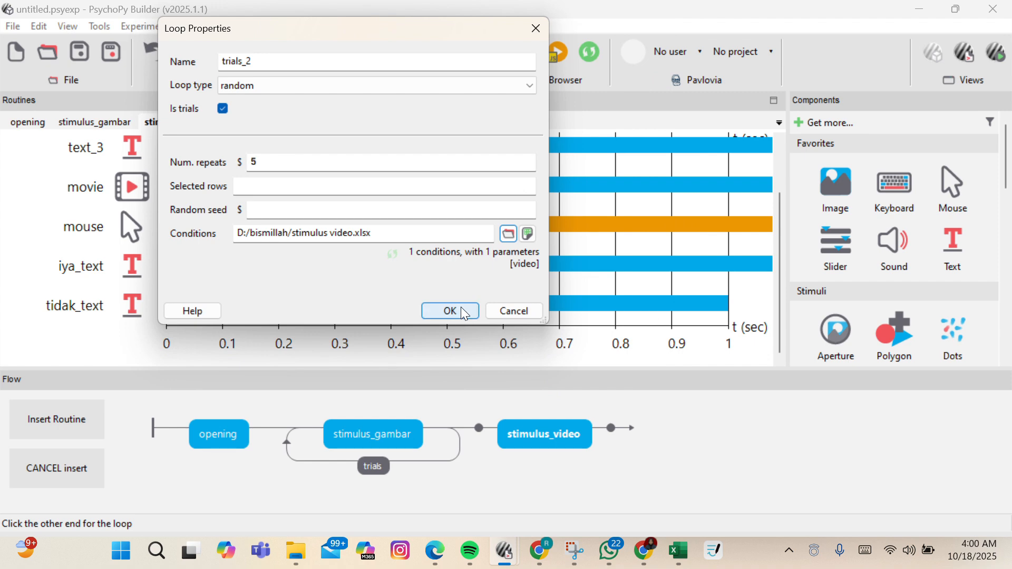
Set the number of repeats of the stimulus_video loop to 1 and accept the loop.
click(361, 161)
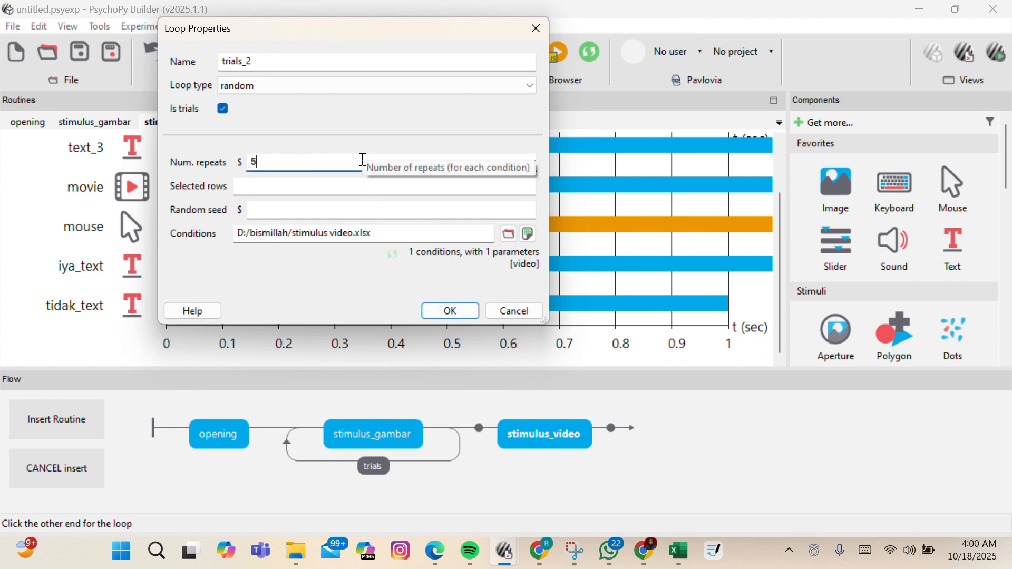
key(BackSpace)
text(1)
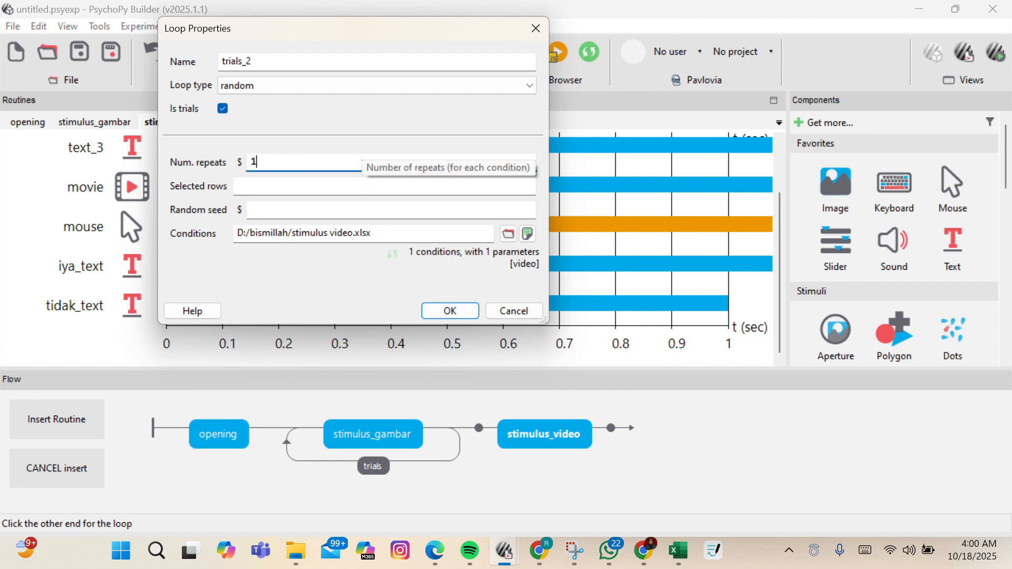
click(449, 311)
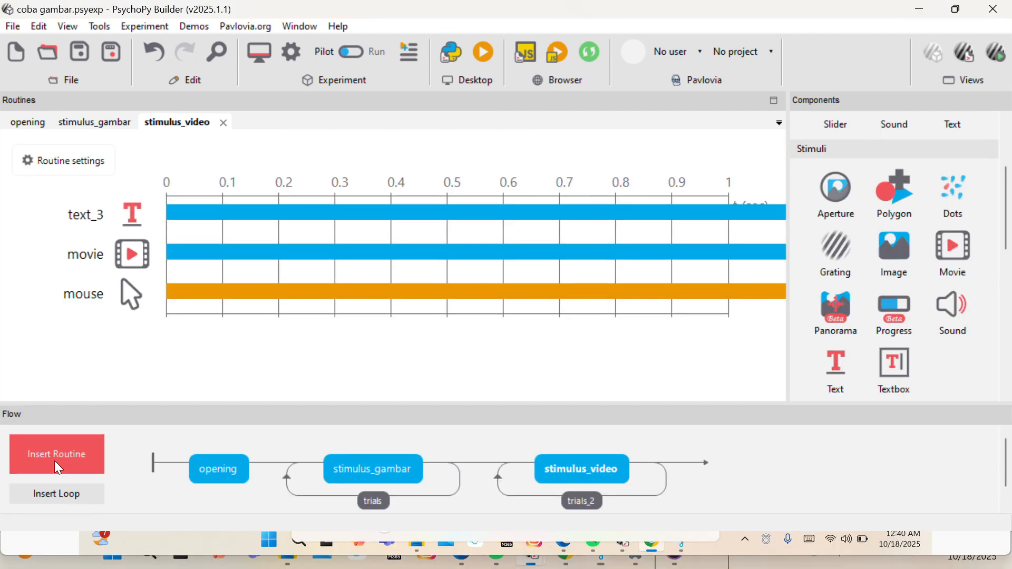
Create a blank routine named stimulus_text and insert it in the flow after the stimulus_video loop.
click(55, 457)
click(112, 399)
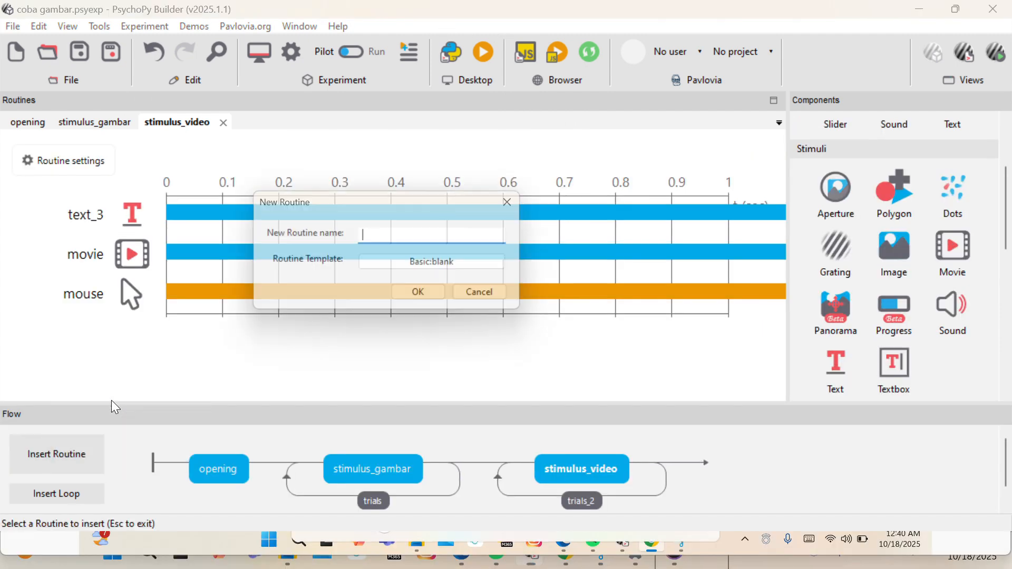
text(stim)
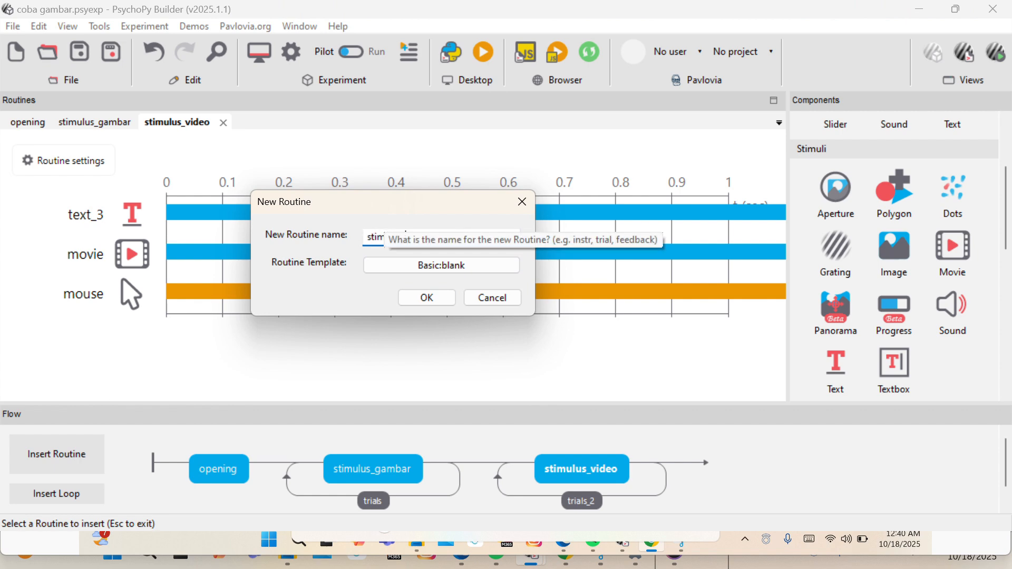
text(ulus_text)
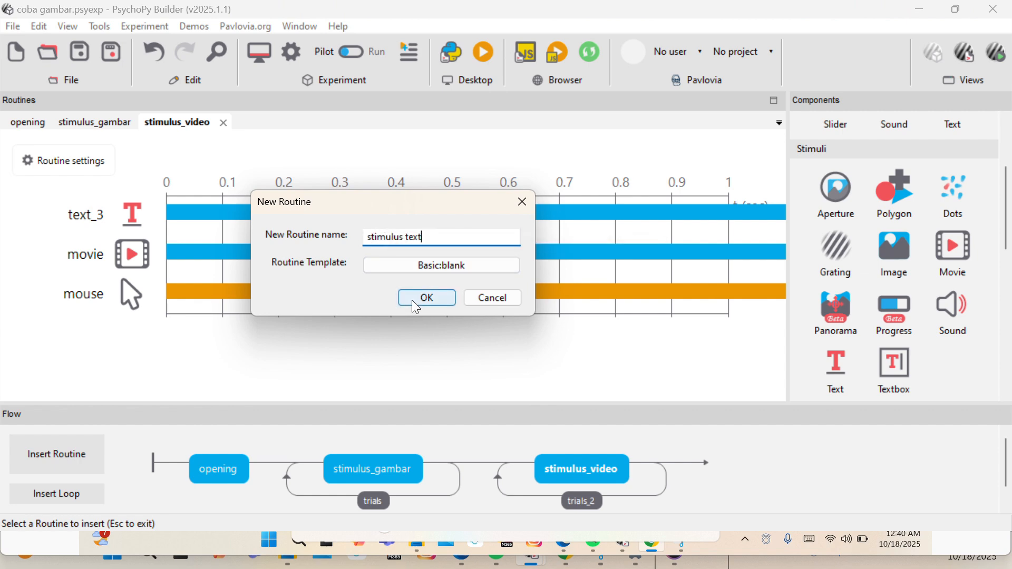
click(415, 298)
click(676, 462)
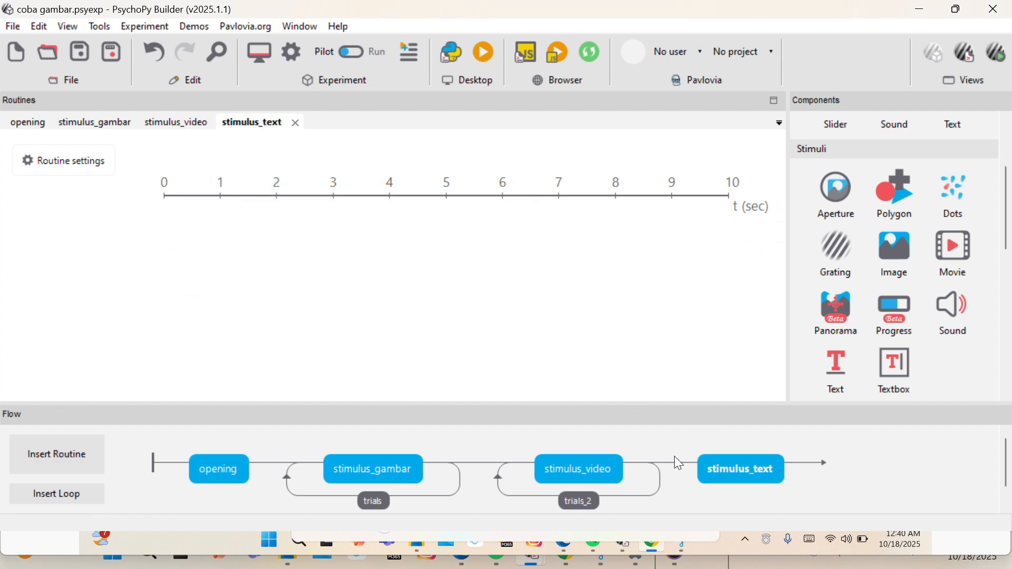
Add a Text component to the stimulus_text routine with the text "apakah makanan dibawah ini cocok untuk dijadikan sarapan?".
scroll(881, 282, up, 3)
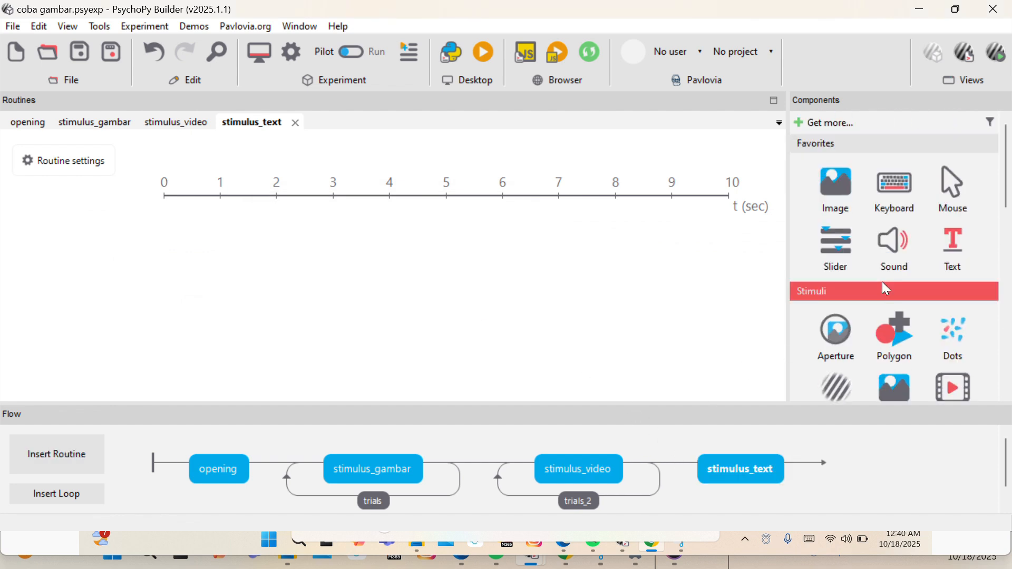
click(961, 253)
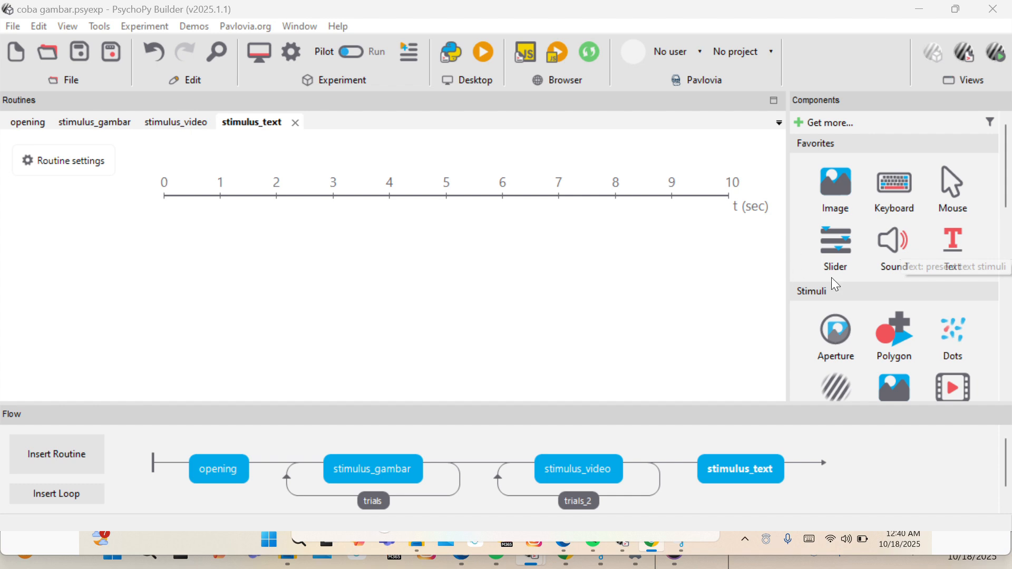
drag(305, 263, 217, 237)
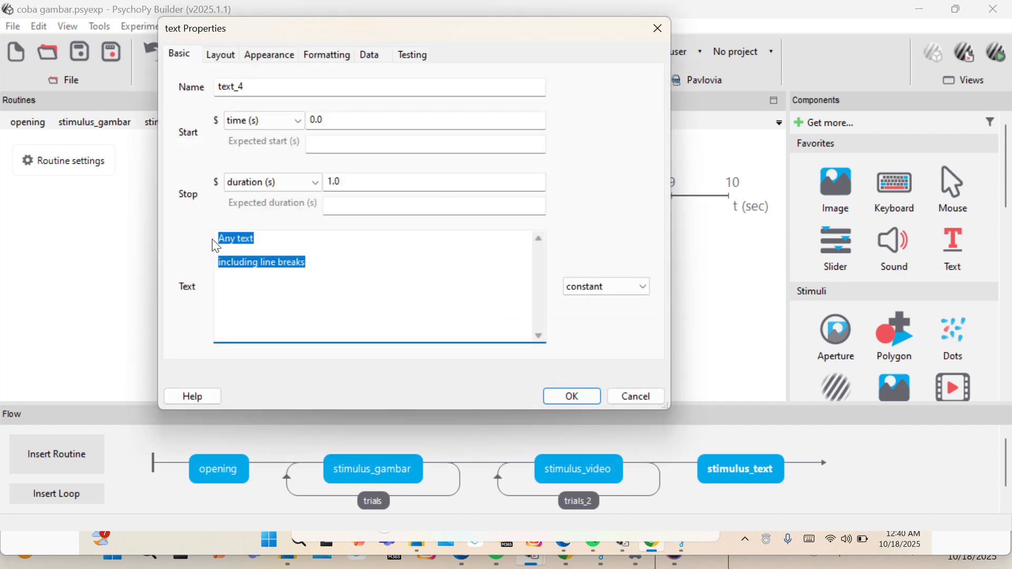
text(apakah maka)
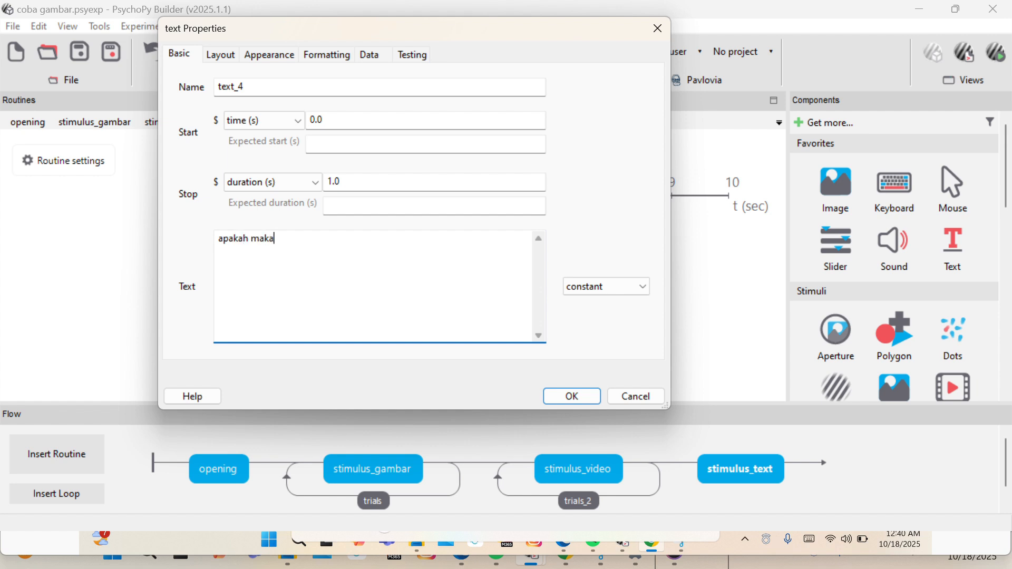
text(nan dibawah ini cocok u)
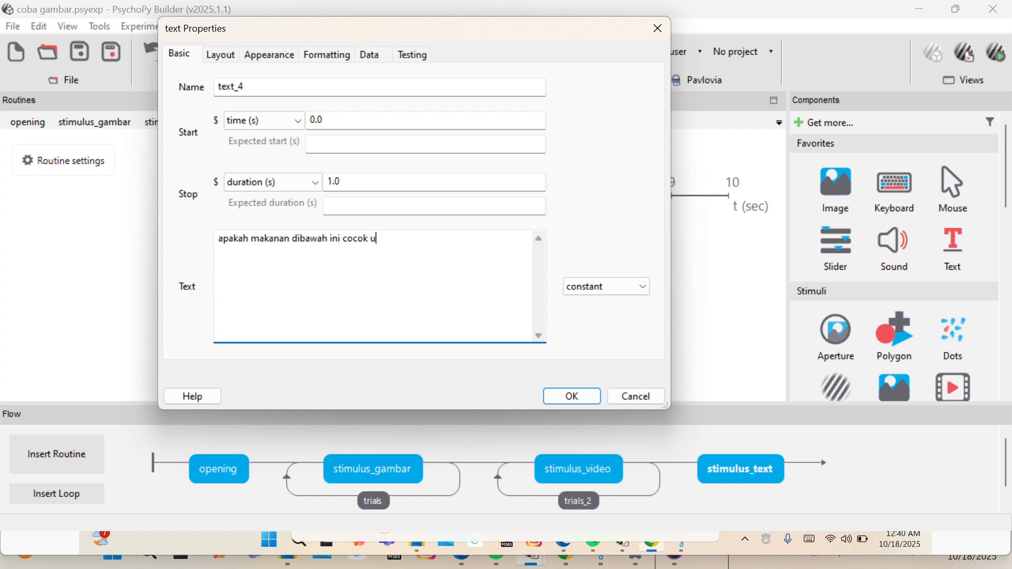
text(ntuk dijadikan sarapan?)
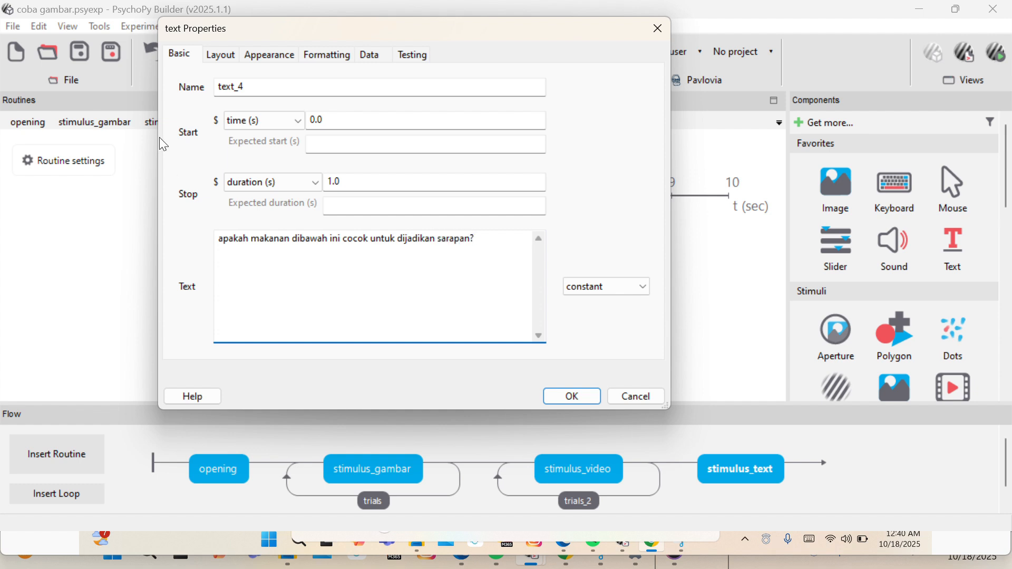
Set the position of the breakfast question text to (0, 0.3) and accept the component.
click(223, 59)
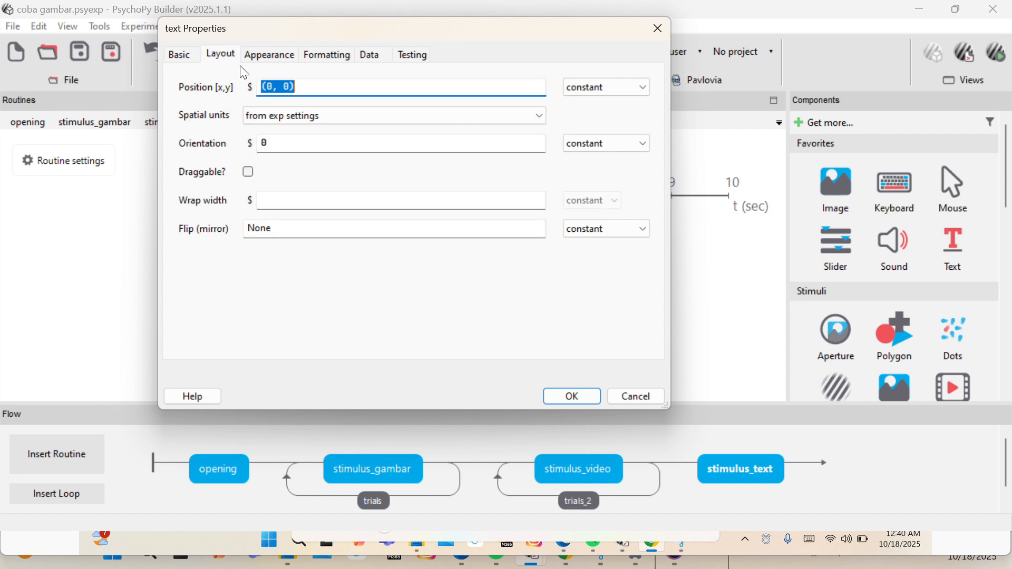
click(292, 85)
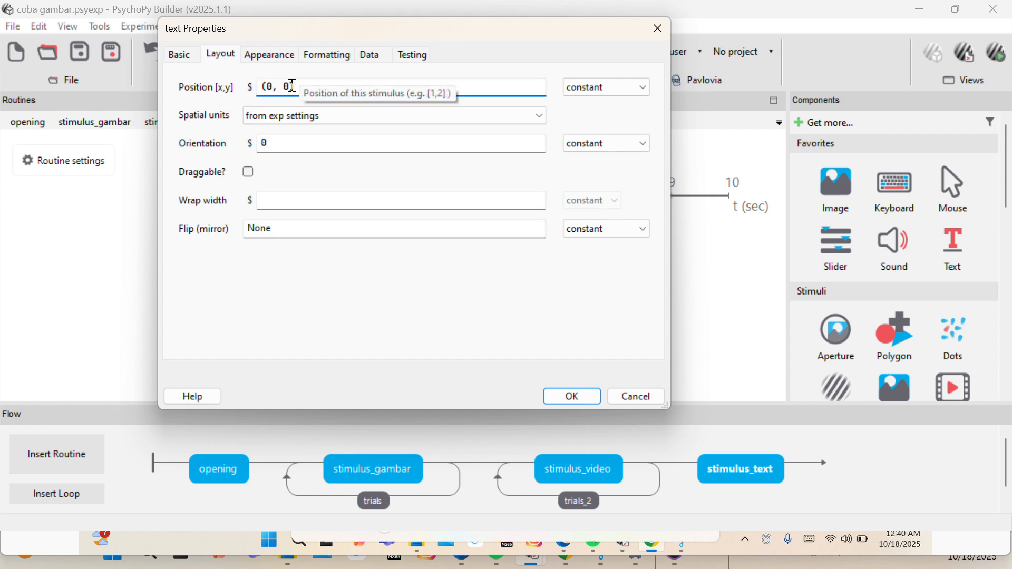
text(.3)
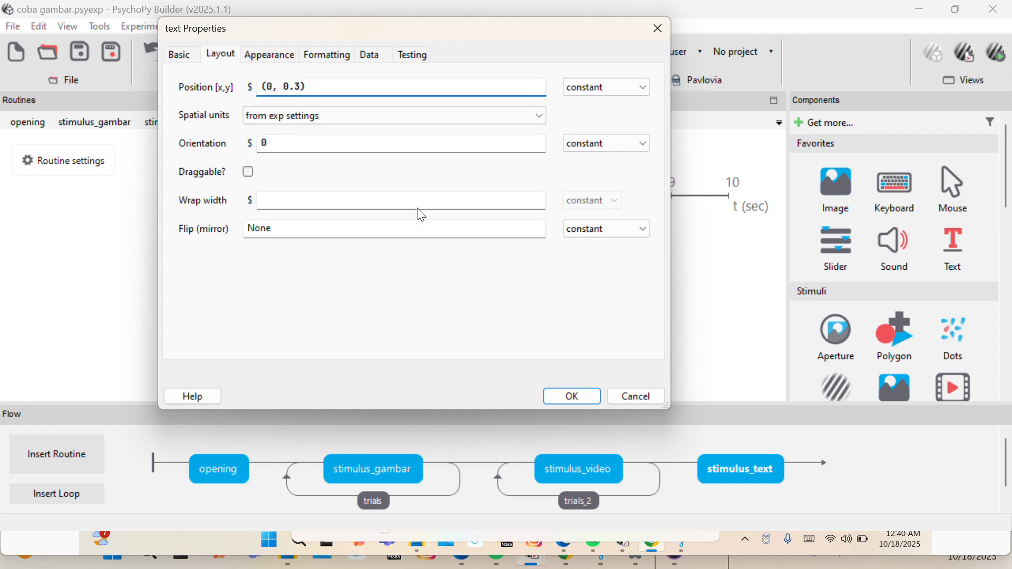
click(574, 398)
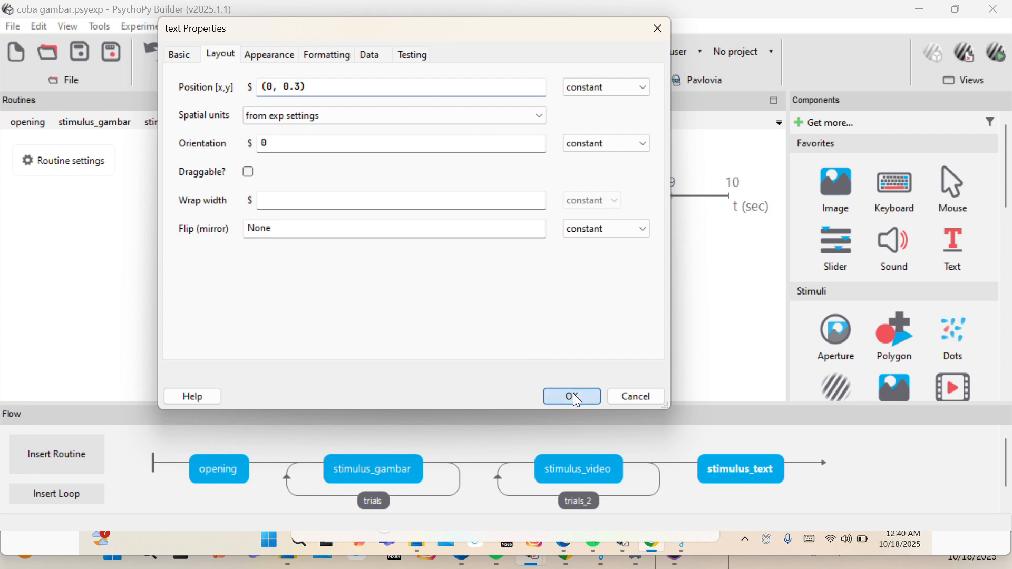
Clear the stop duration of the breakfast question text in the stimulus_text routine and accept the change.
double_click(551, 221)
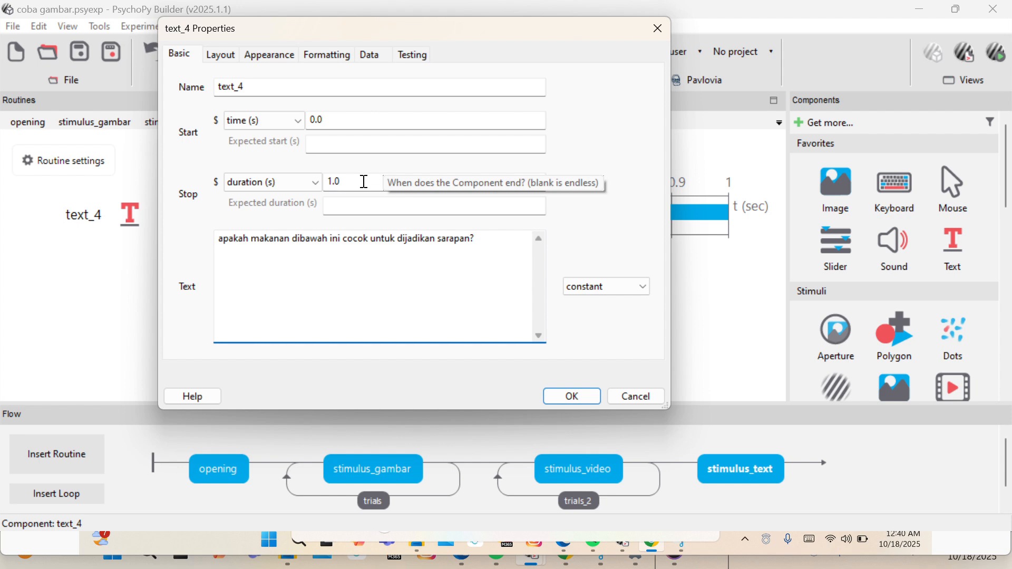
drag(355, 181, 321, 182)
key(BackSpace)
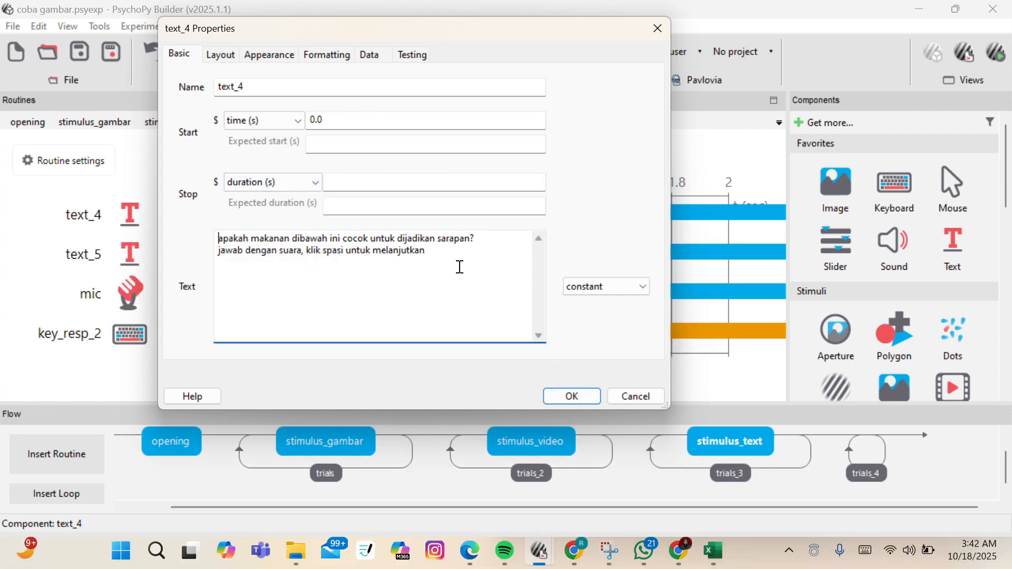
drag(217, 253, 432, 251)
click(396, 299)
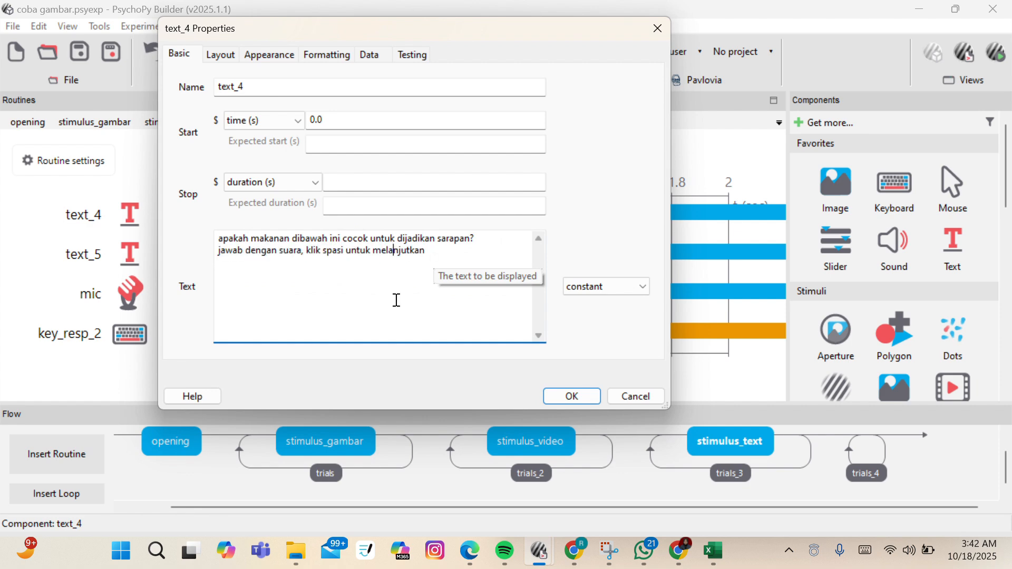
click(560, 396)
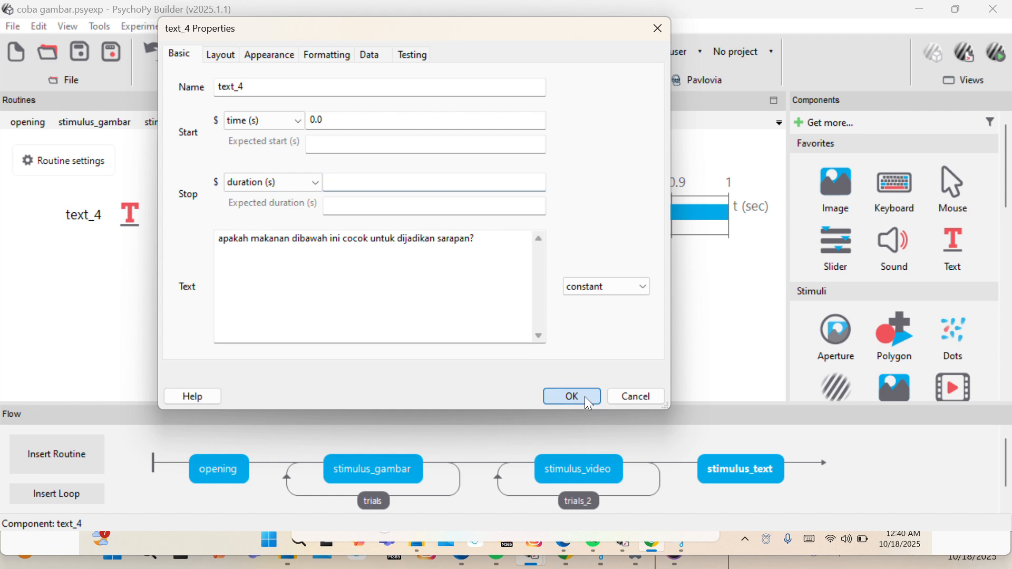
click(586, 398)
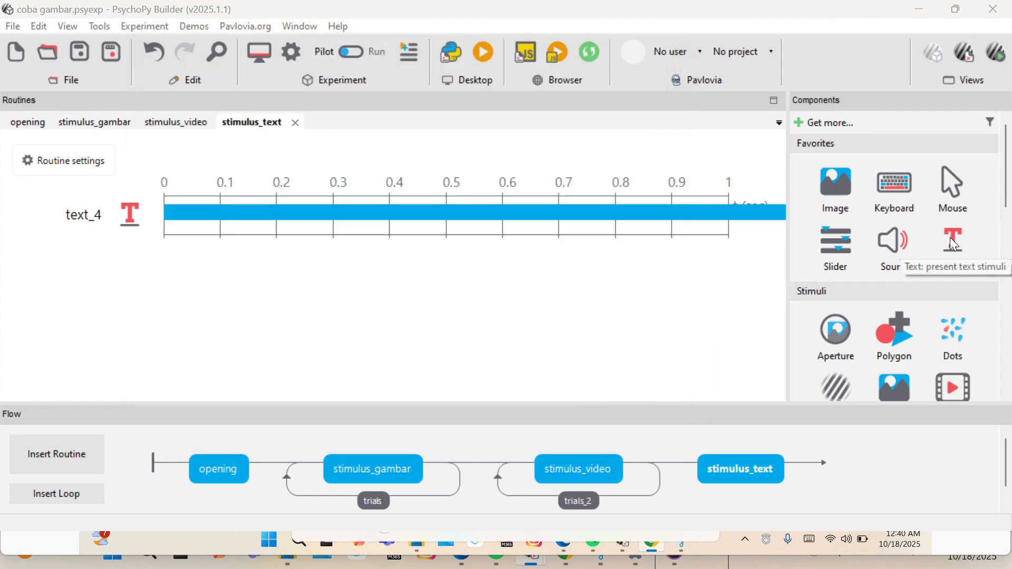
Add a second Text component to the stimulus_text routine that displays the variable $tulisan.
click(958, 253)
drag(309, 262, 220, 238)
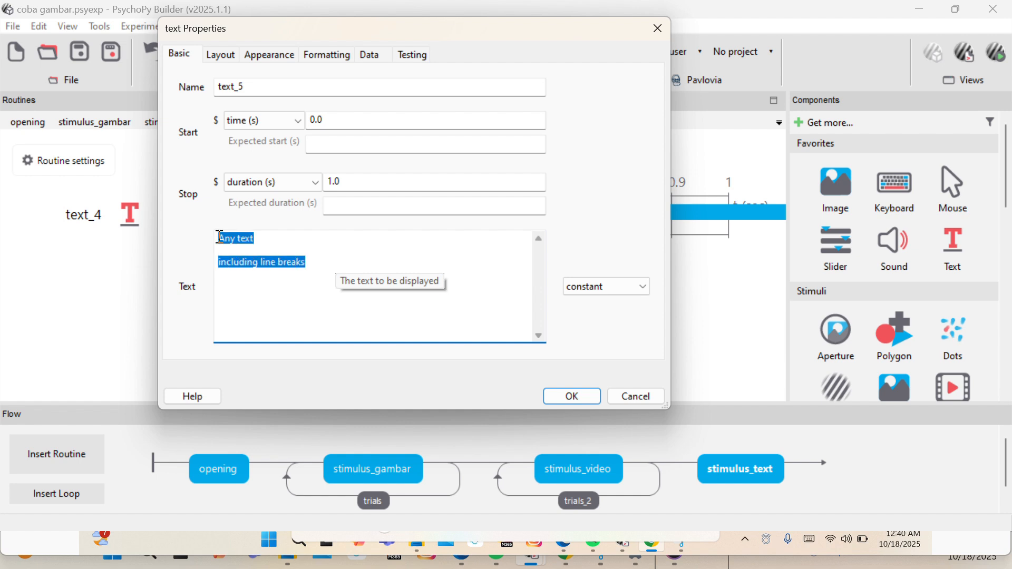
text($tu)
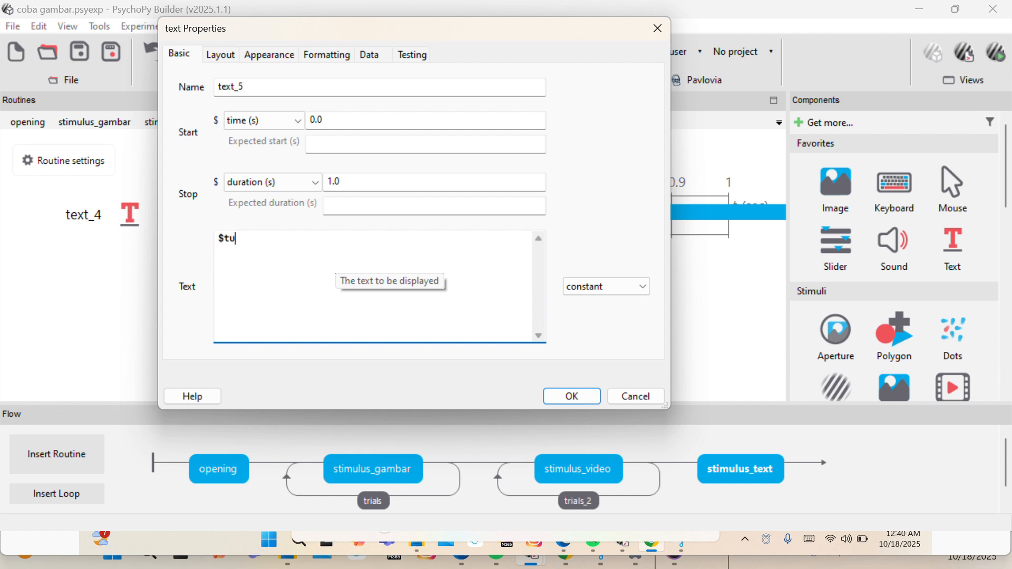
text(lisan)
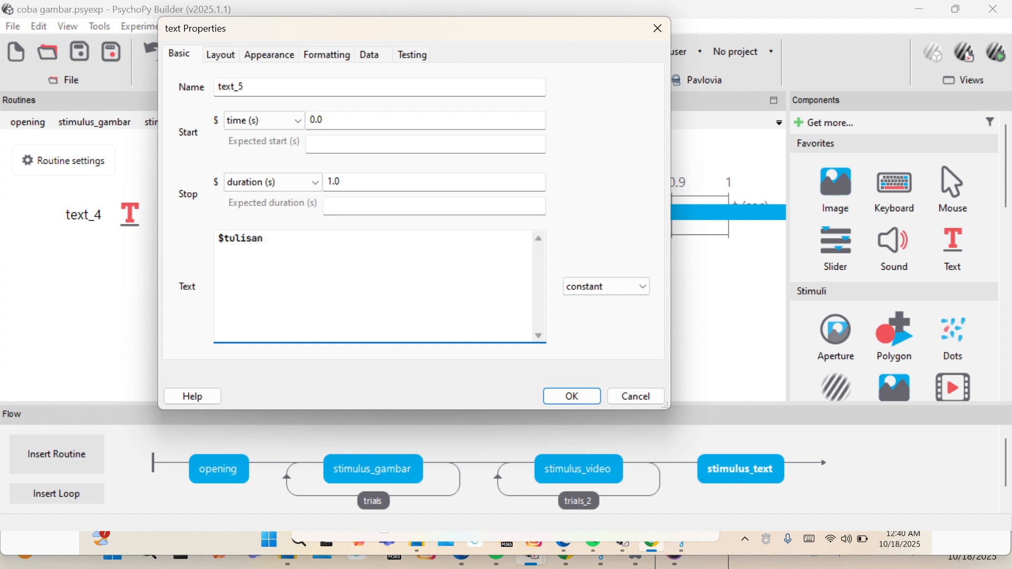
Make the $tulisan text update on every repeat and accept the component.
click(590, 289)
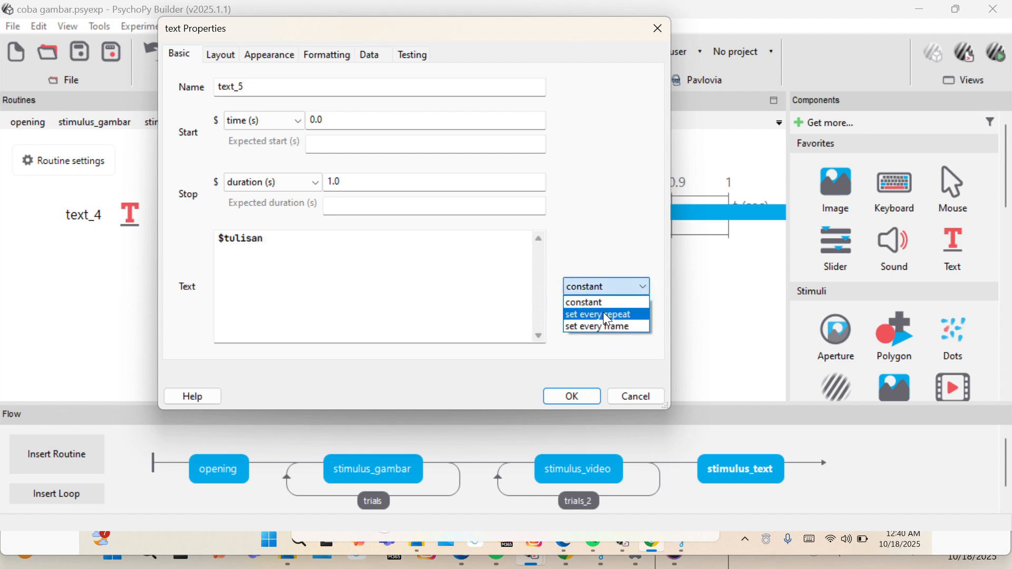
click(606, 315)
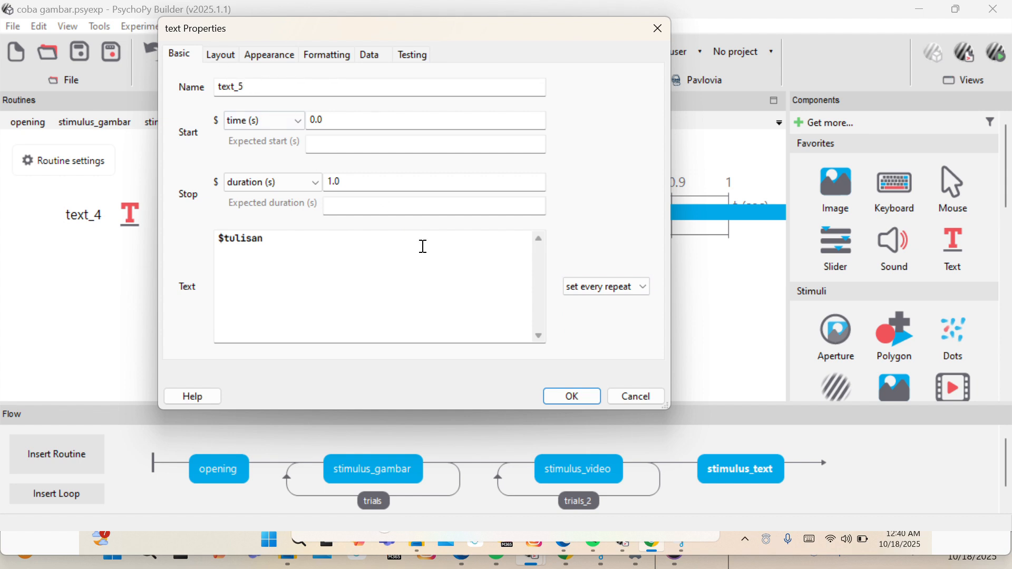
click(574, 404)
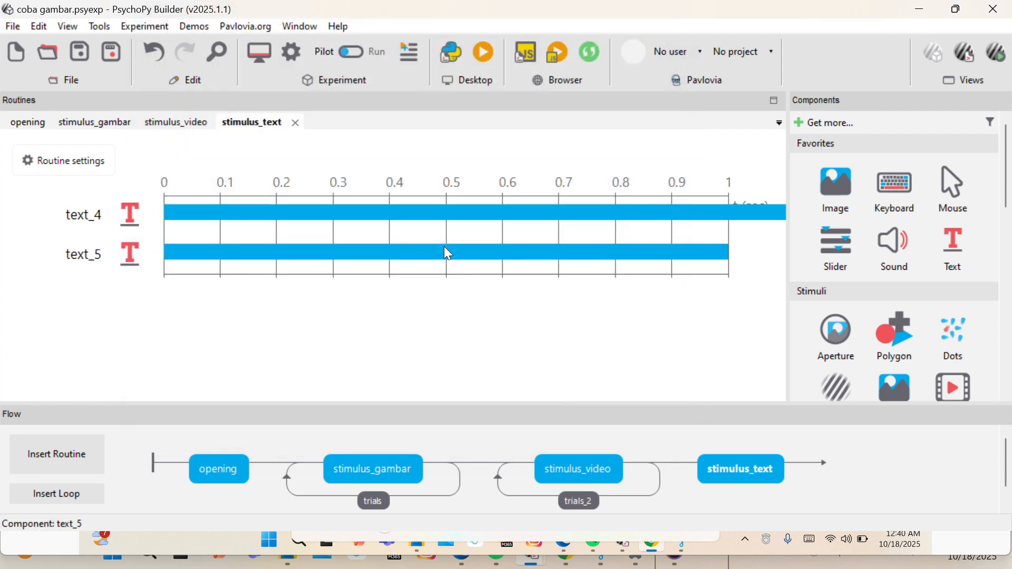
Set the $tulisan text component to start at 2.0 s with a blank stop duration, and accept the change.
click(349, 252)
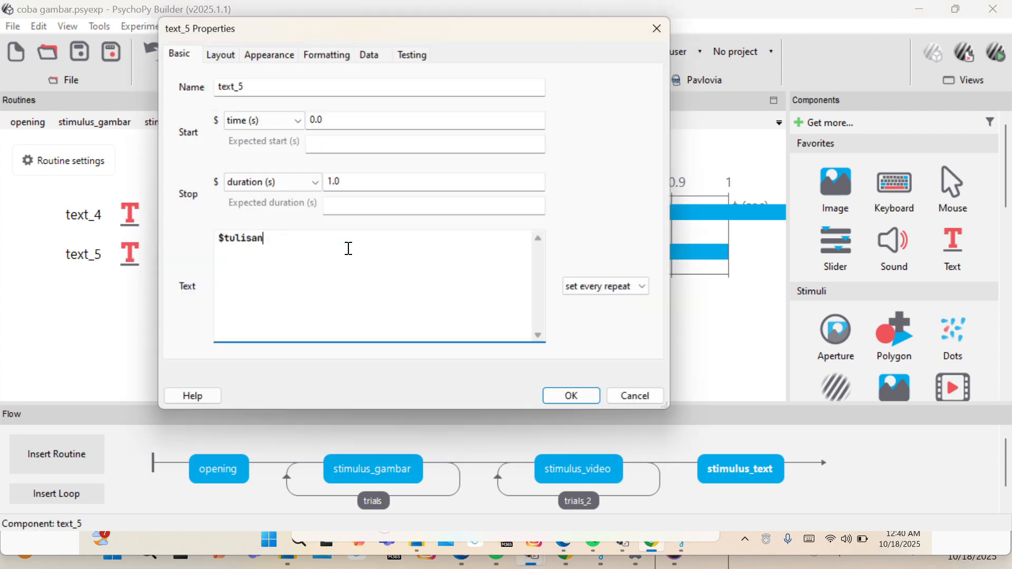
click(348, 181)
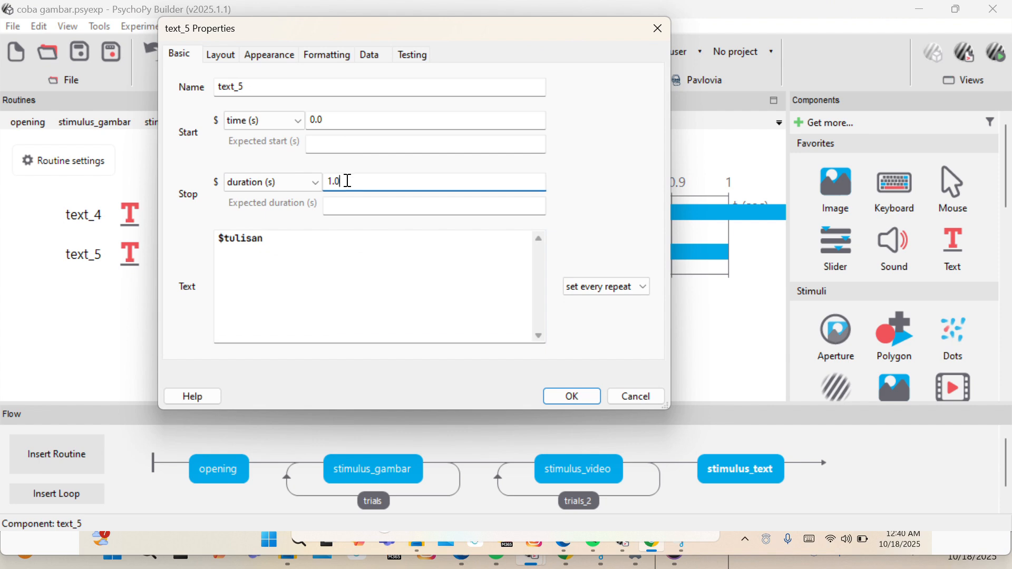
drag(348, 180, 320, 181)
key(BackSpace)
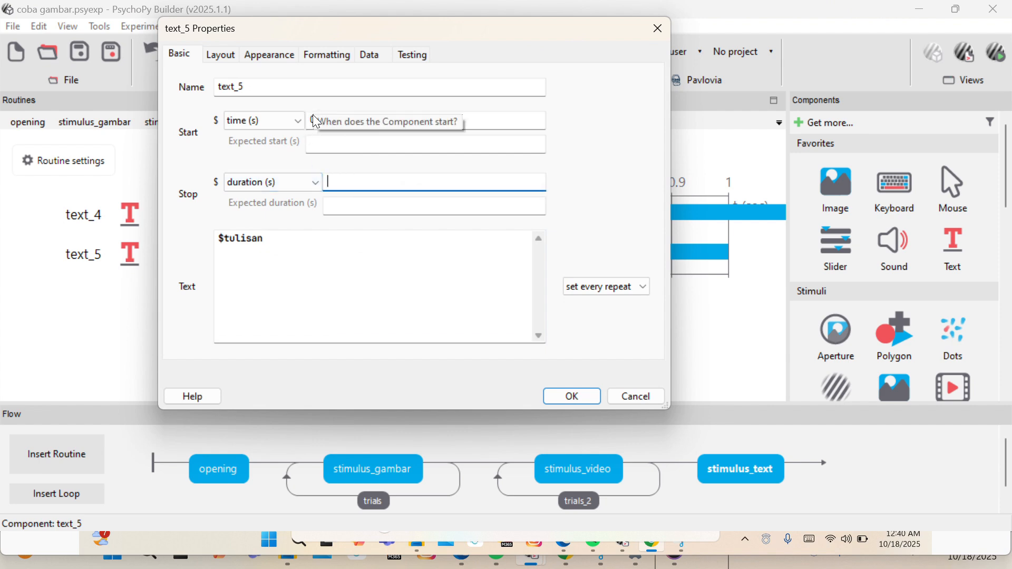
click(332, 126)
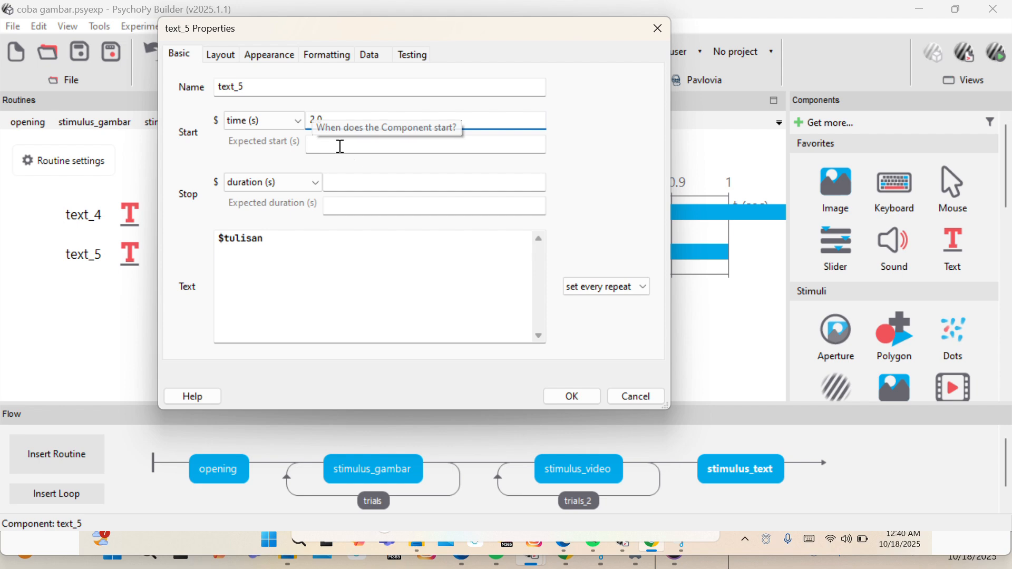
click(573, 397)
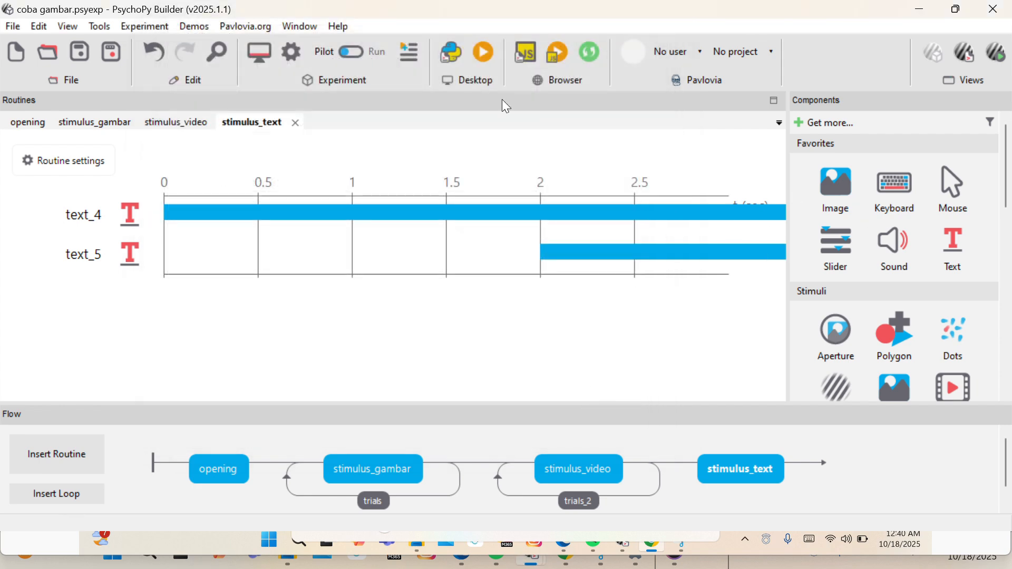
Add a Microphone component to the stimulus_text routine using the device Microphone Array (Realtek(R) Audio).
scroll(420, 22, down, 10)
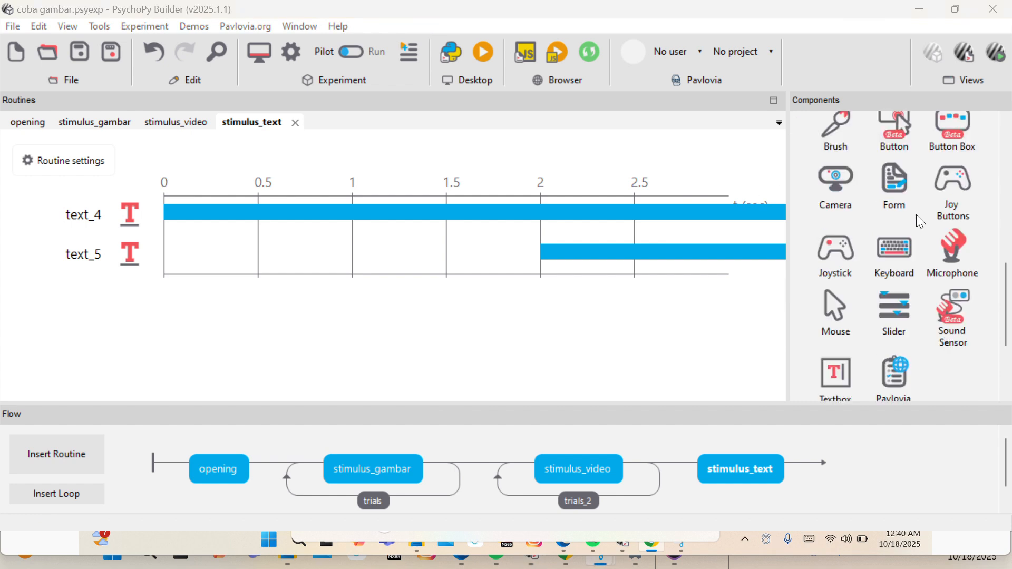
click(940, 240)
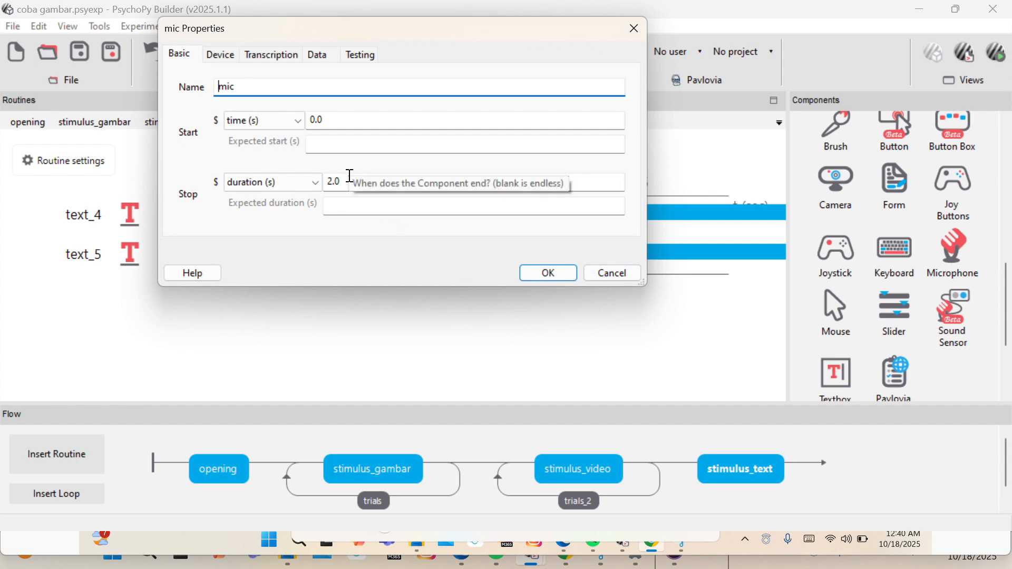
click(220, 55)
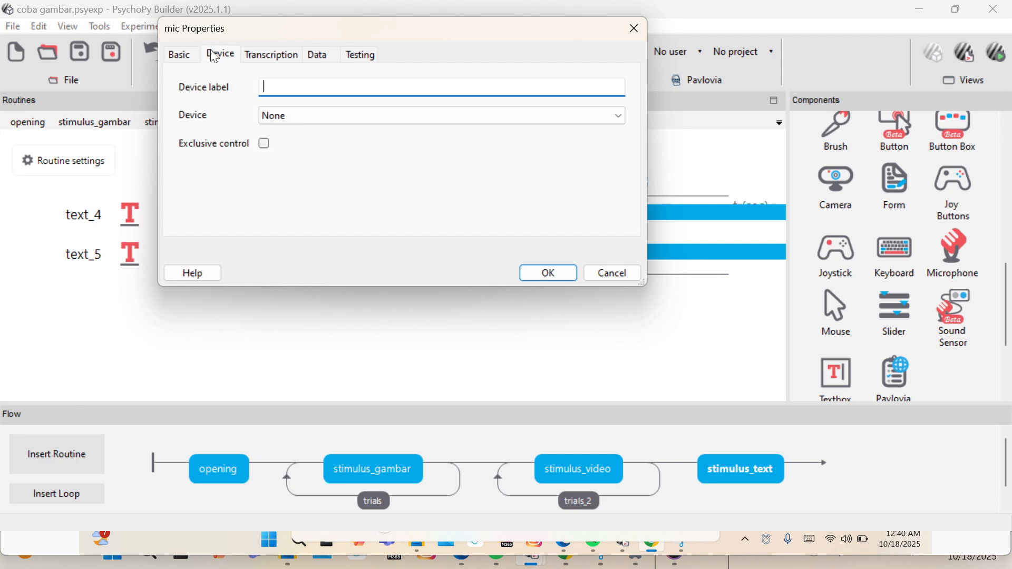
click(283, 115)
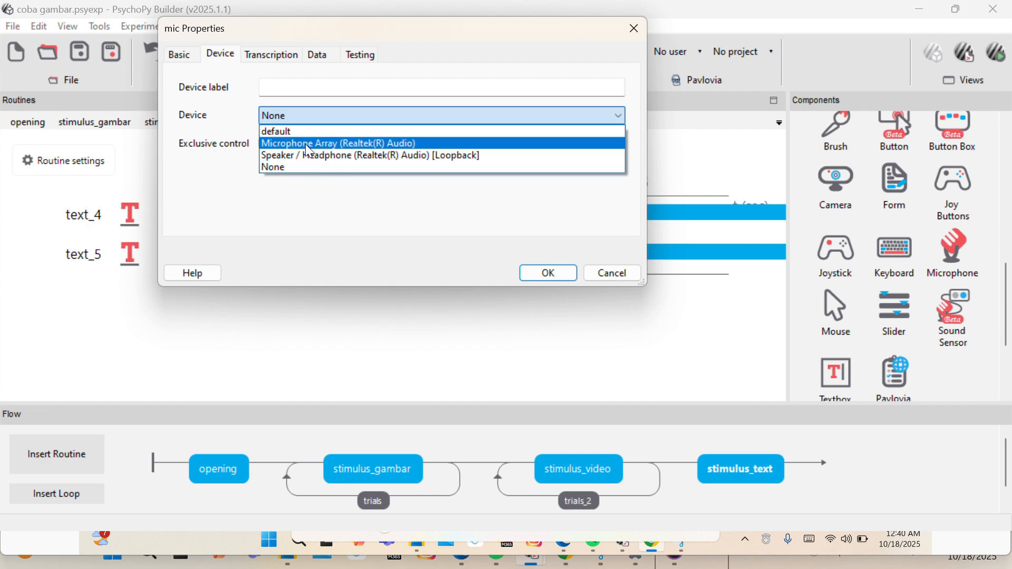
click(310, 146)
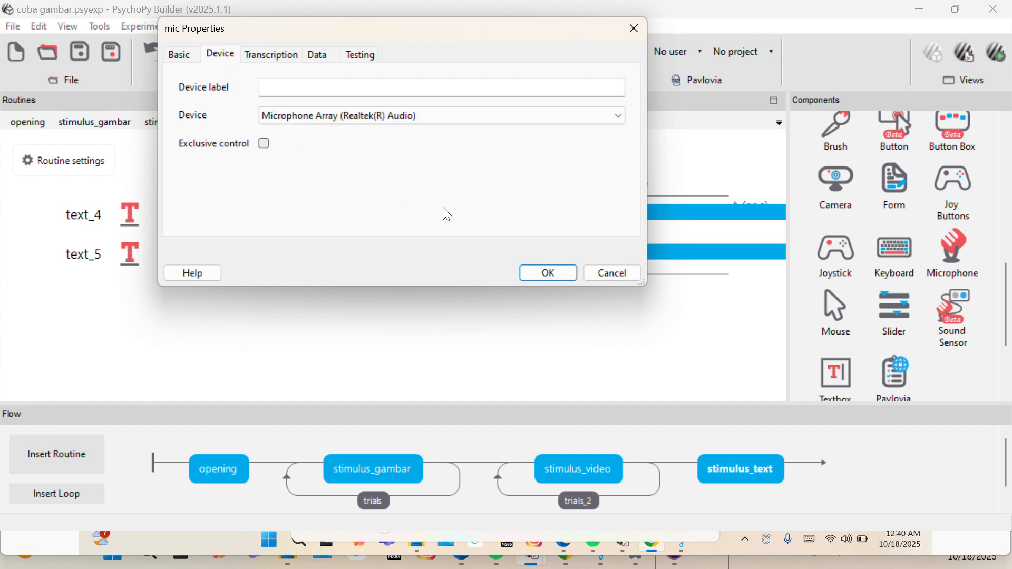
click(548, 274)
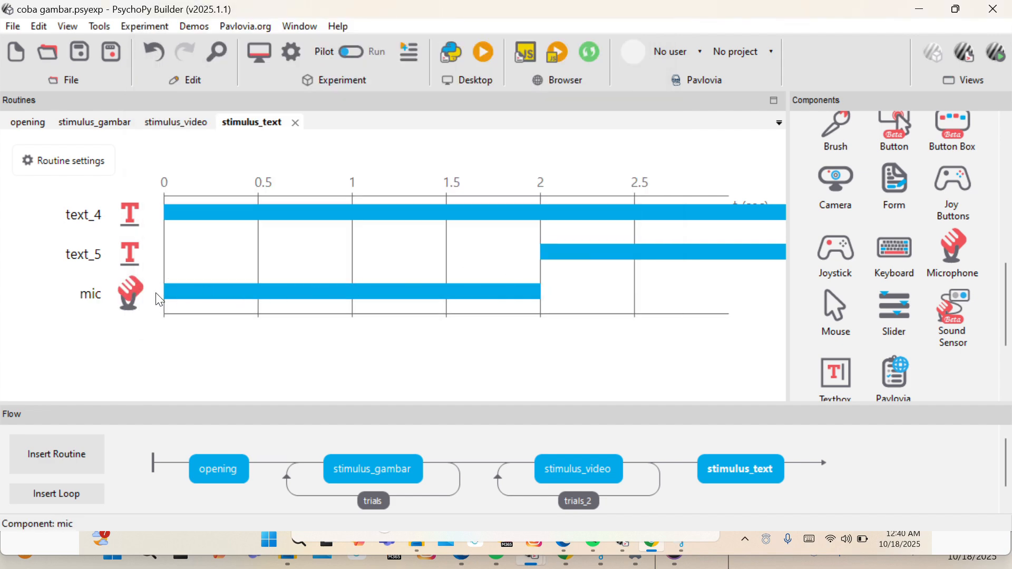
Clear the stop duration of the microphone component in the stimulus_text routine and accept the change.
click(132, 294)
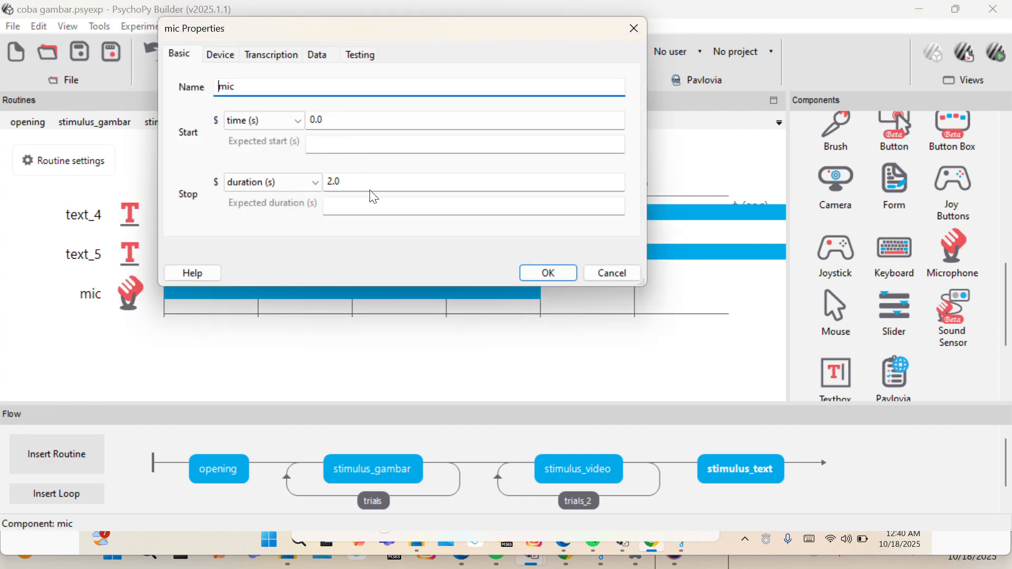
drag(361, 183, 328, 181)
key(BackSpace)
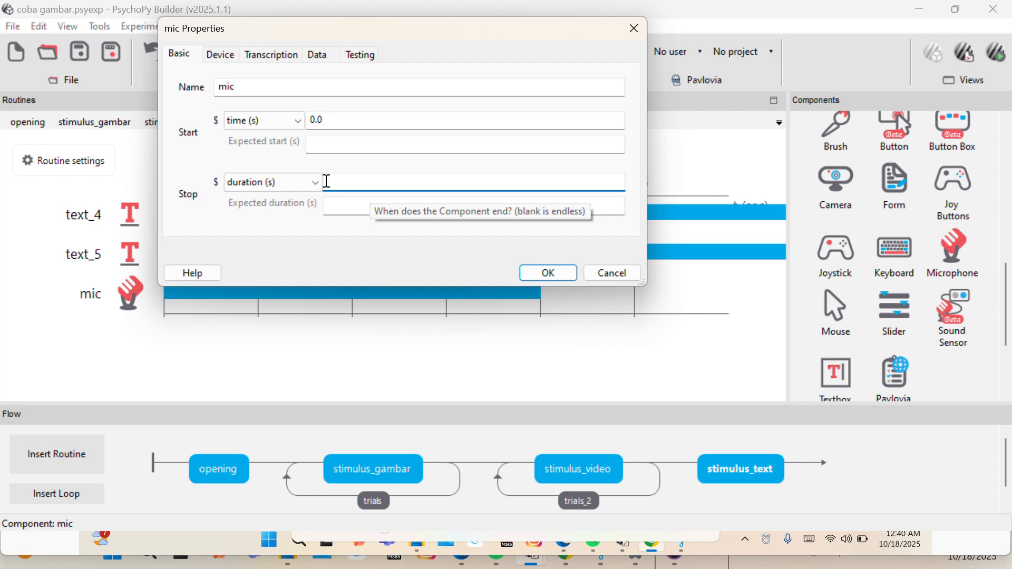
click(548, 273)
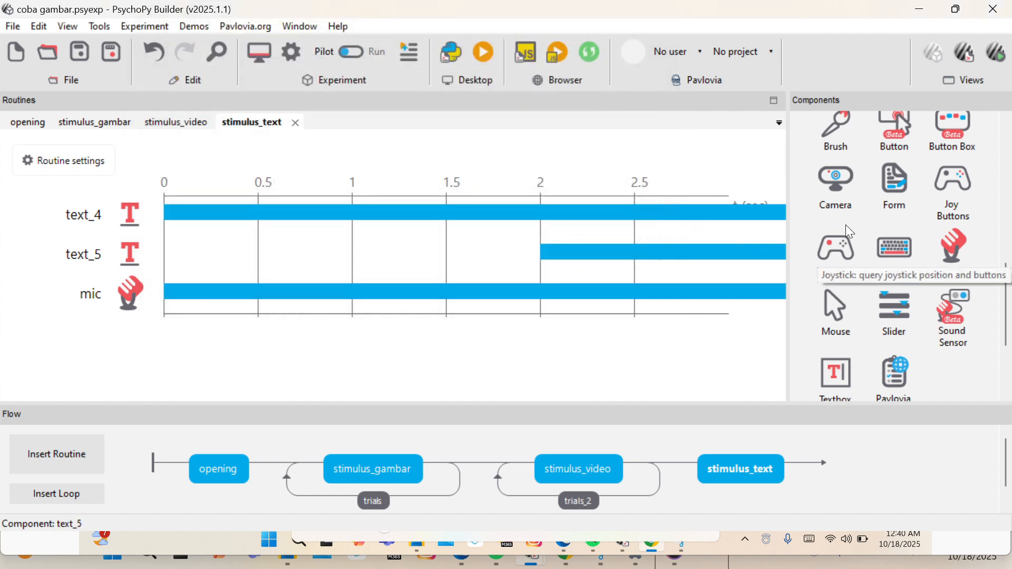
Add a Keyboard component to the stimulus_text routine with 'space' as the only allowed key.
click(894, 248)
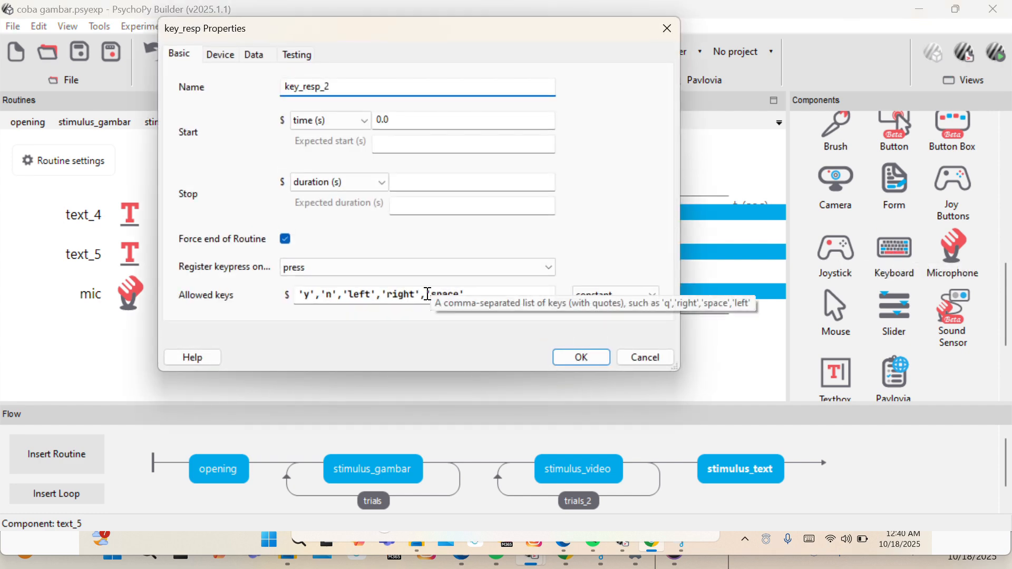
drag(426, 294, 299, 304)
key(BackSpace)
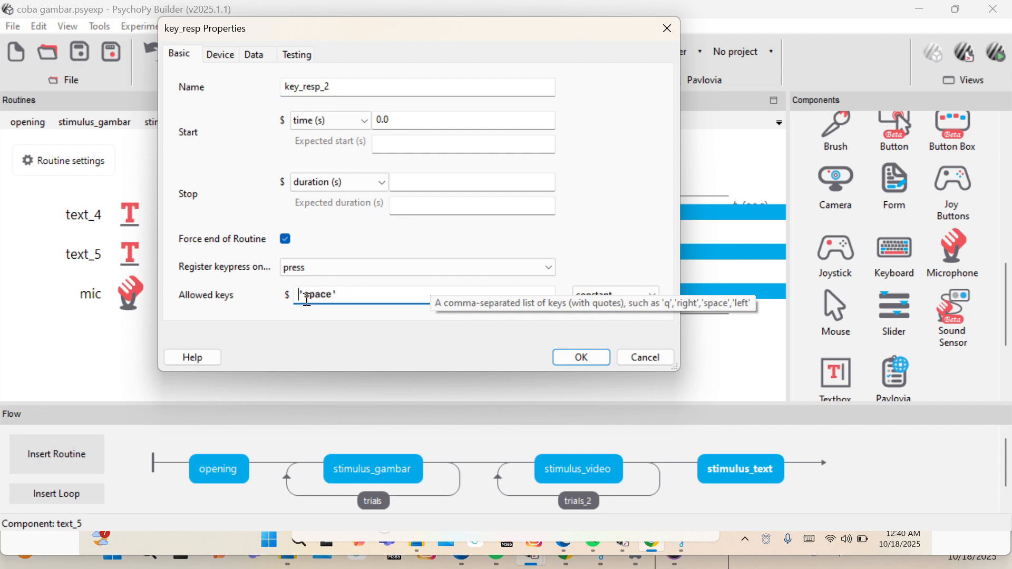
click(581, 357)
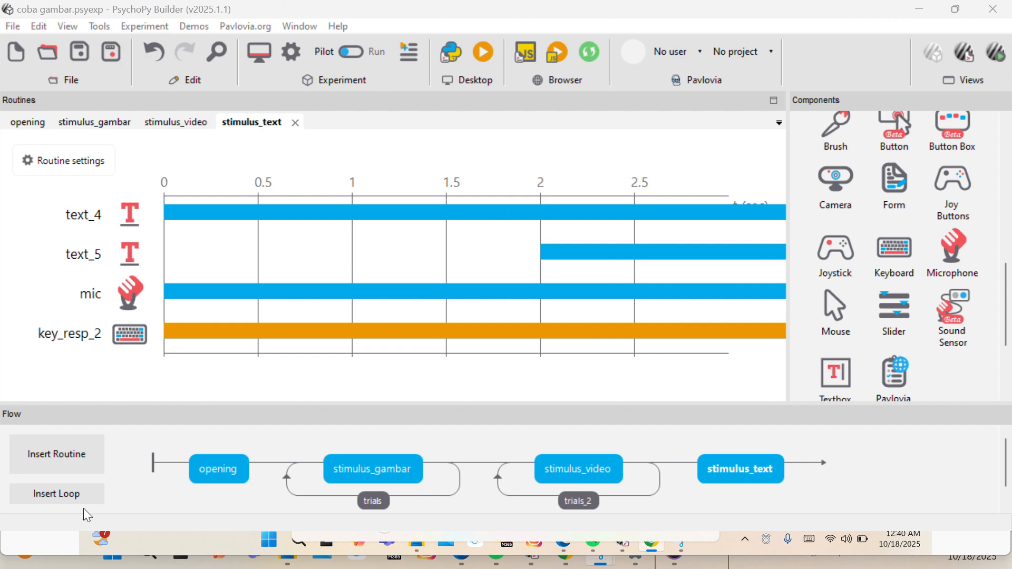
Insert a loop around the stimulus_text routine and set its number of repeats to 1.
click(68, 496)
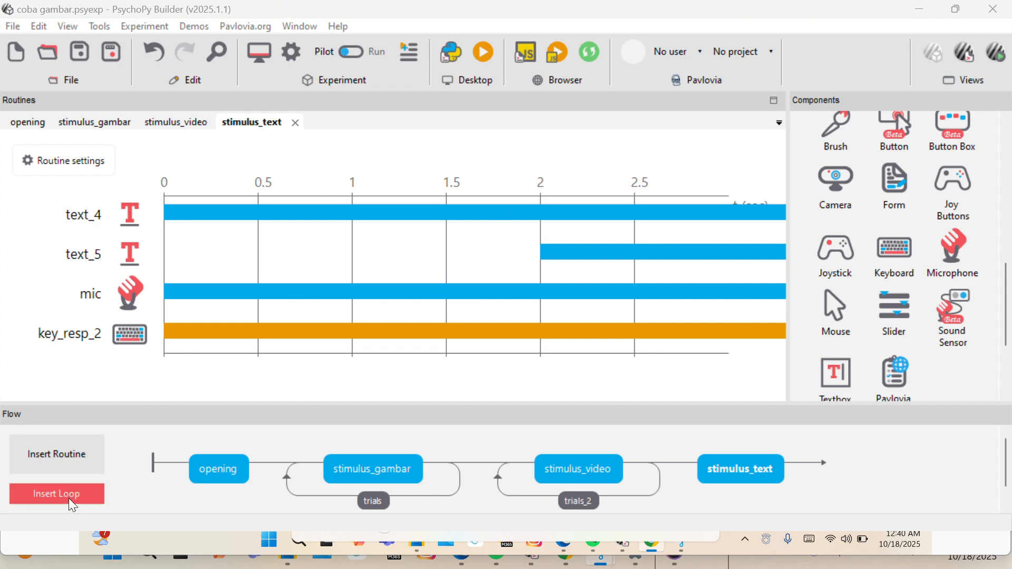
click(673, 458)
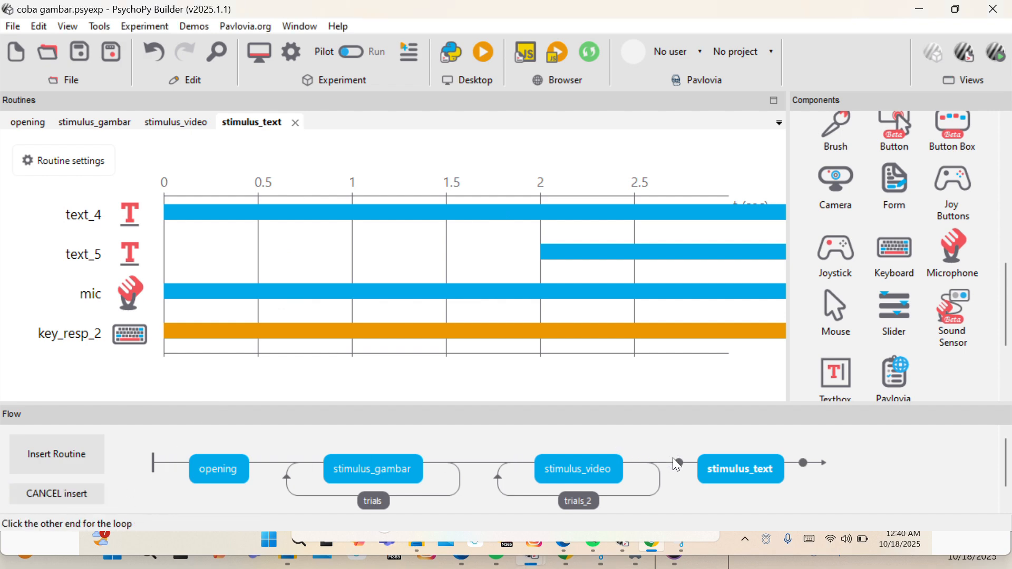
click(806, 471)
click(359, 159)
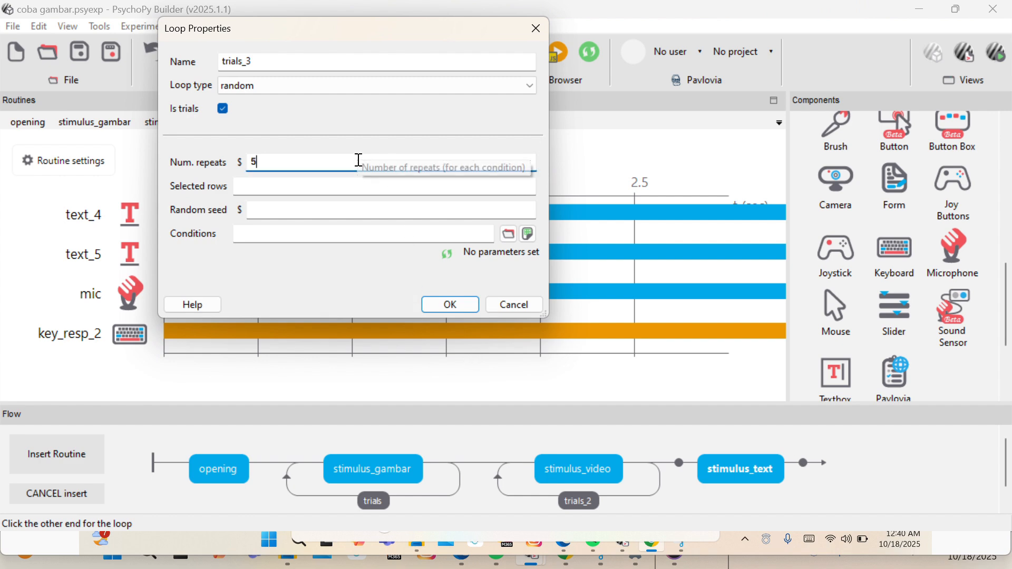
key(BackSpace)
text(1)
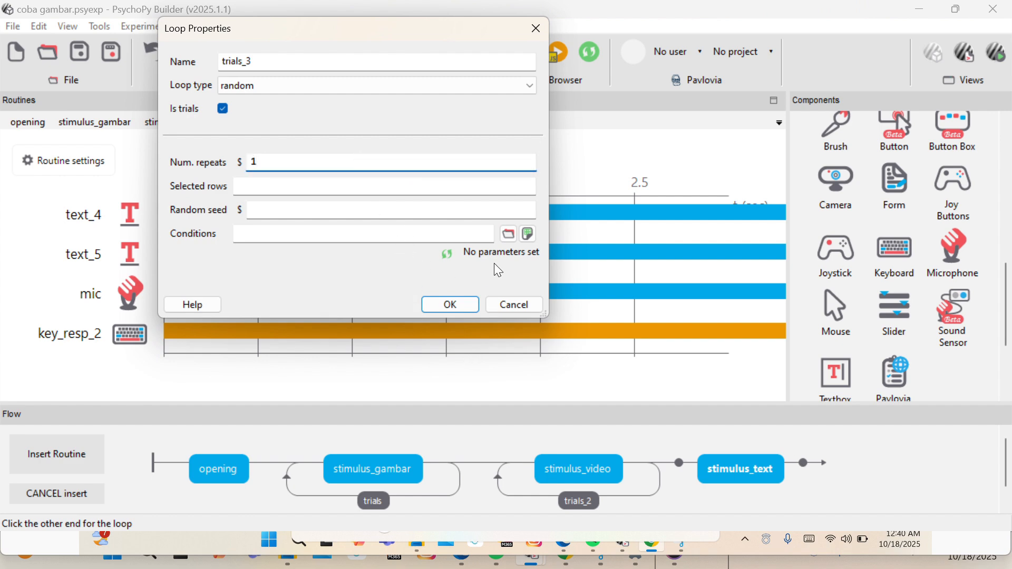
Load stimulus_tulisan.xlsx from the bismillah folder as the new loop's conditions file and accept the loop.
click(509, 235)
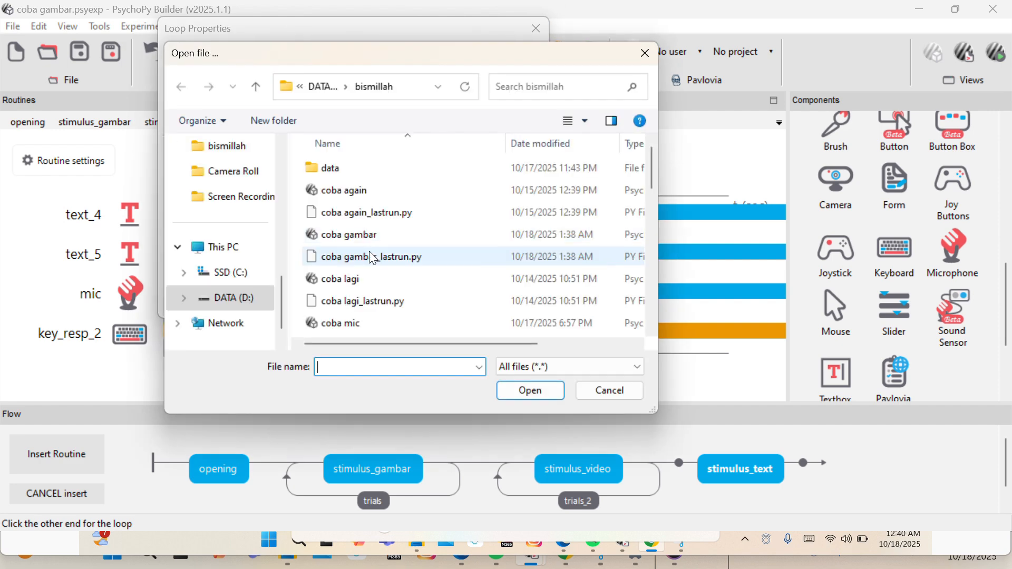
scroll(378, 262, down, 5)
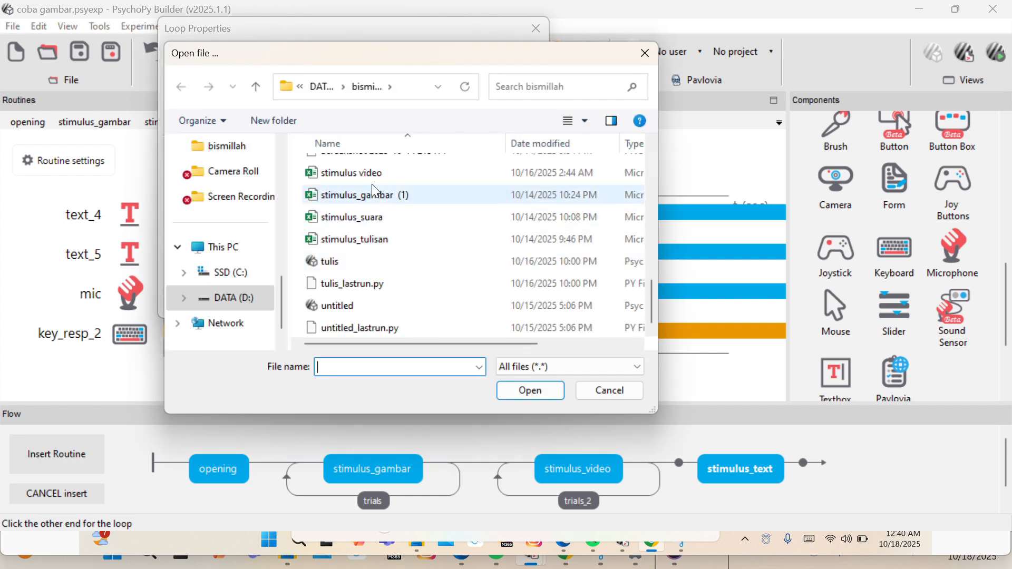
click(391, 238)
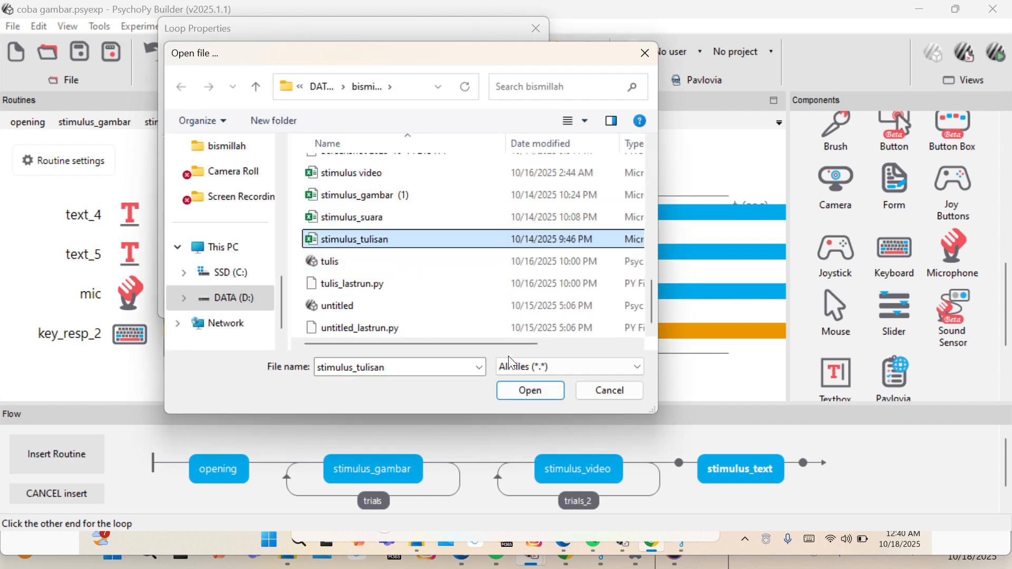
click(530, 390)
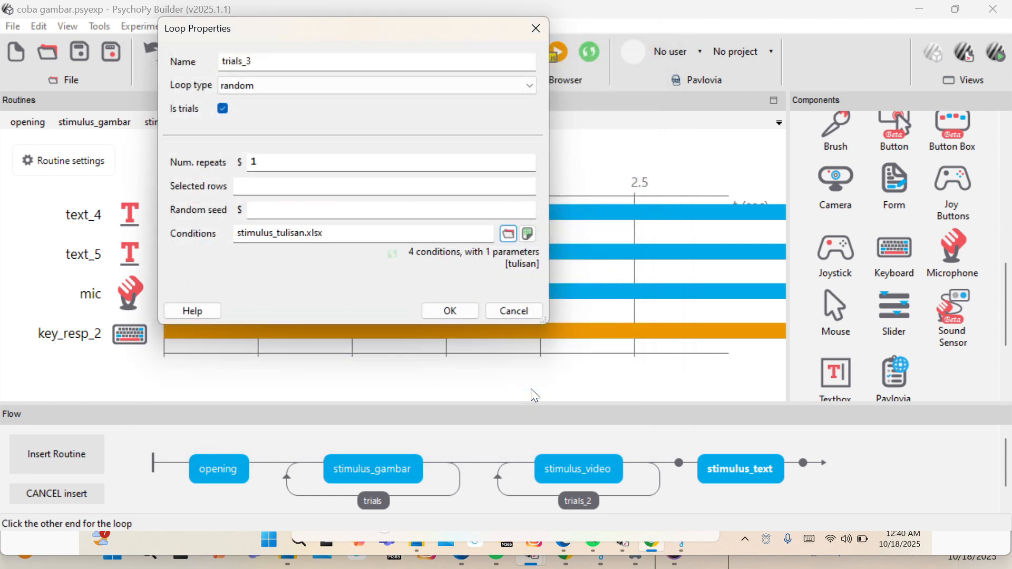
click(452, 315)
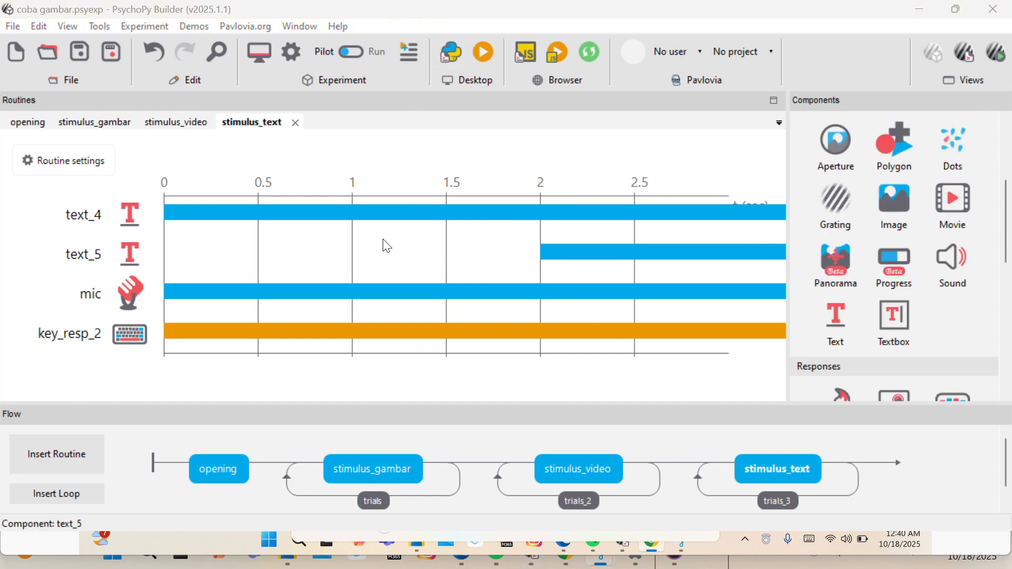
Create a new blank routine named stimulus_sound and insert it in the flow after the stimulus_text loop.
click(88, 451)
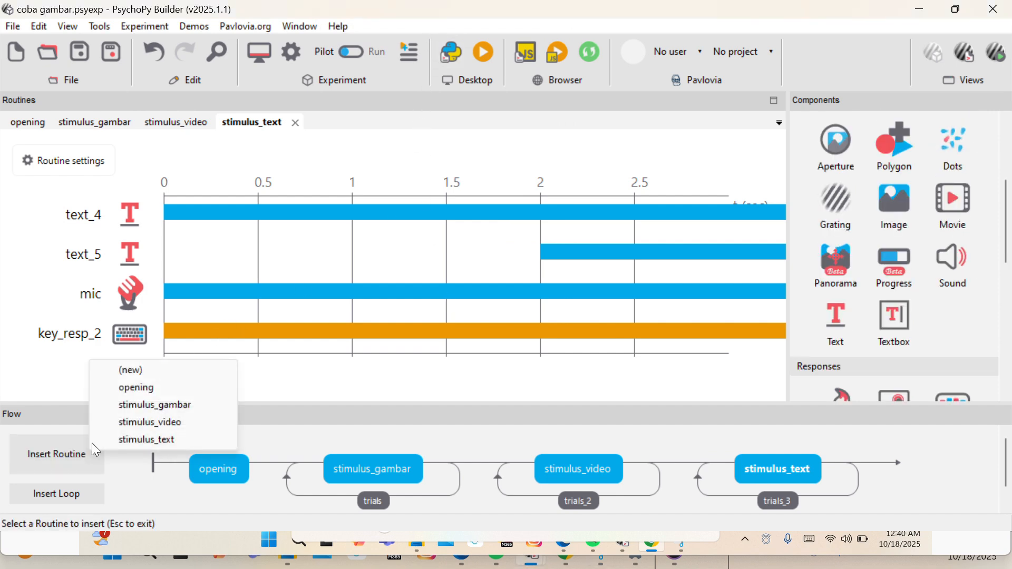
click(147, 368)
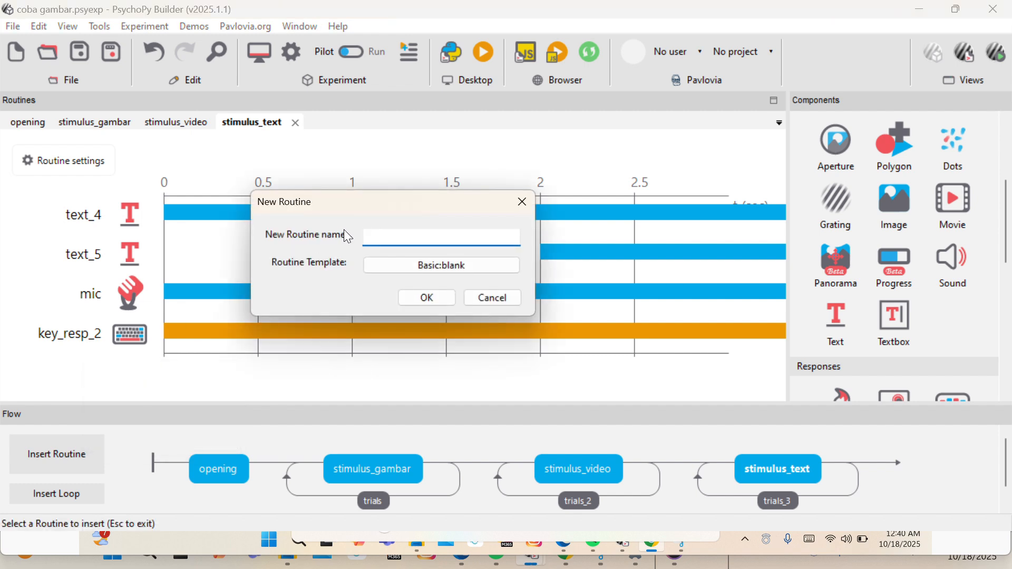
text(stimulus_sound)
click(419, 298)
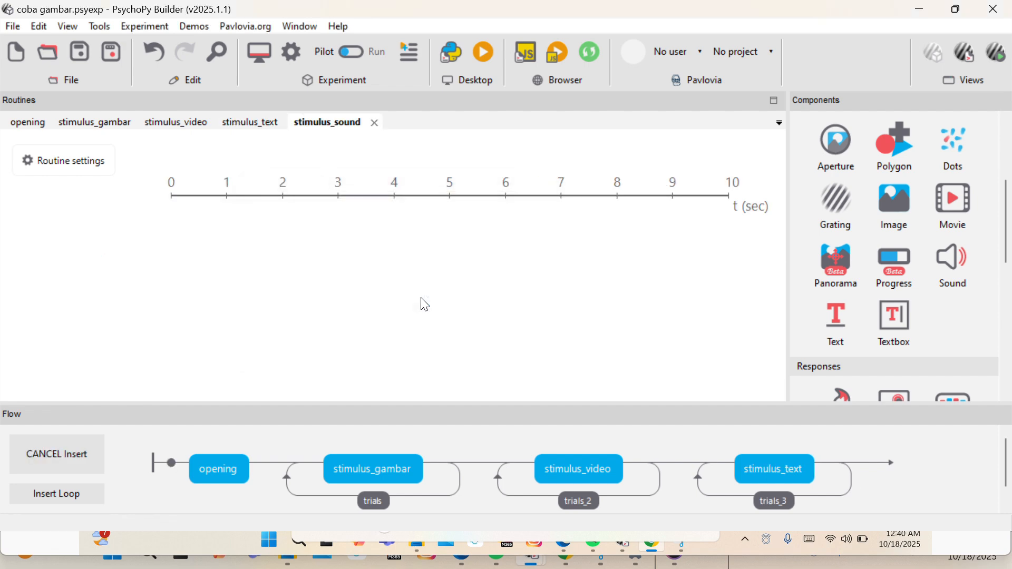
click(867, 468)
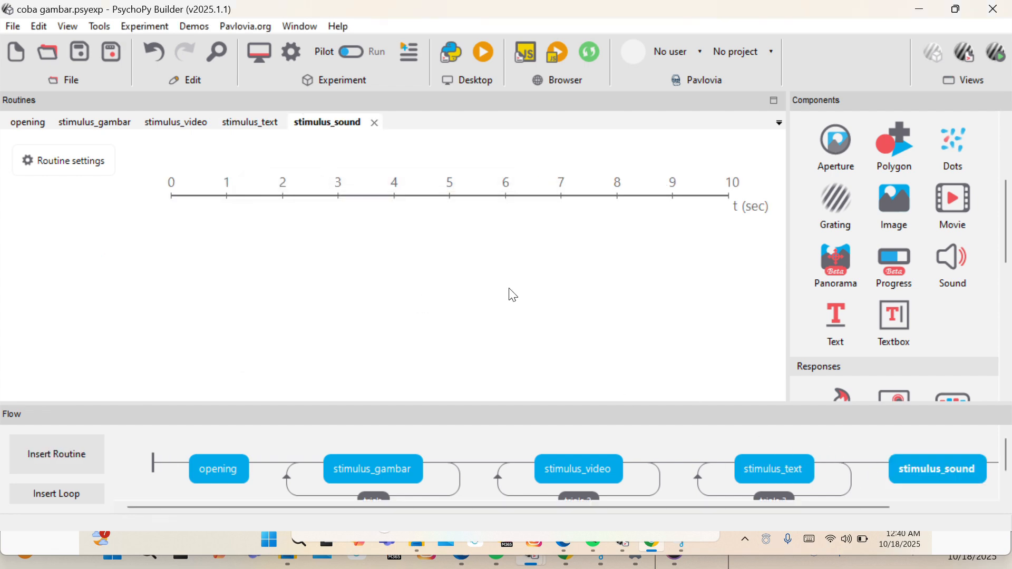
Add a Text component to the stimulus_sound routine reading "PERNAHKAH KAMU MENDENGAR SOUND INI?" with its stop duration left blank.
scroll(897, 257, down, 1)
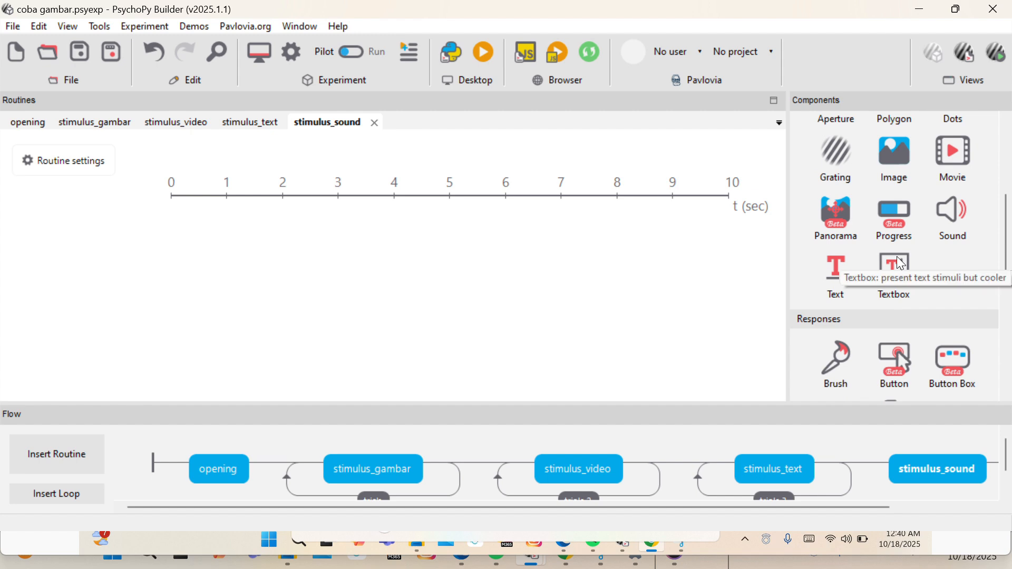
scroll(897, 257, up, 2)
scroll(896, 257, down, 1)
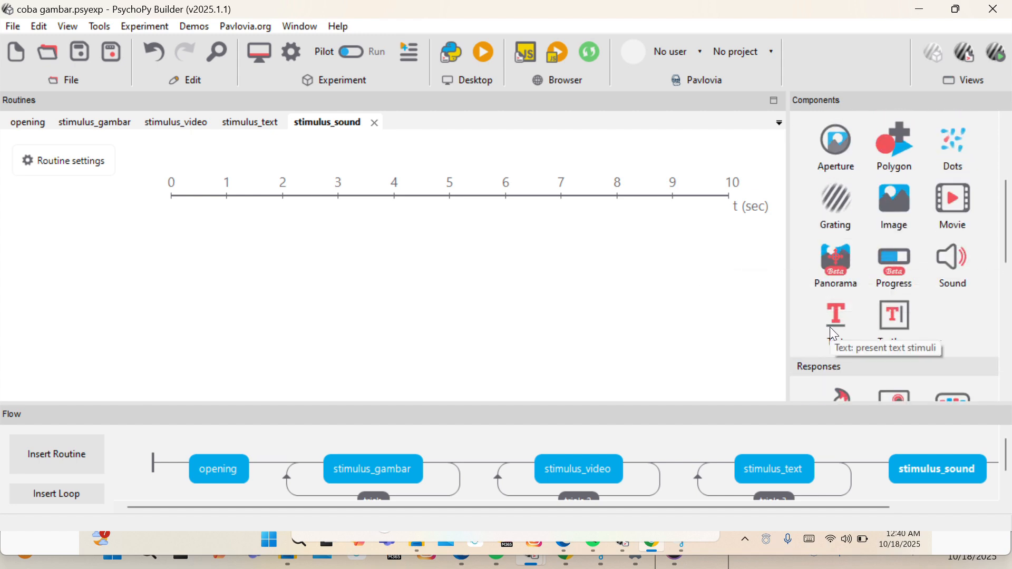
click(842, 322)
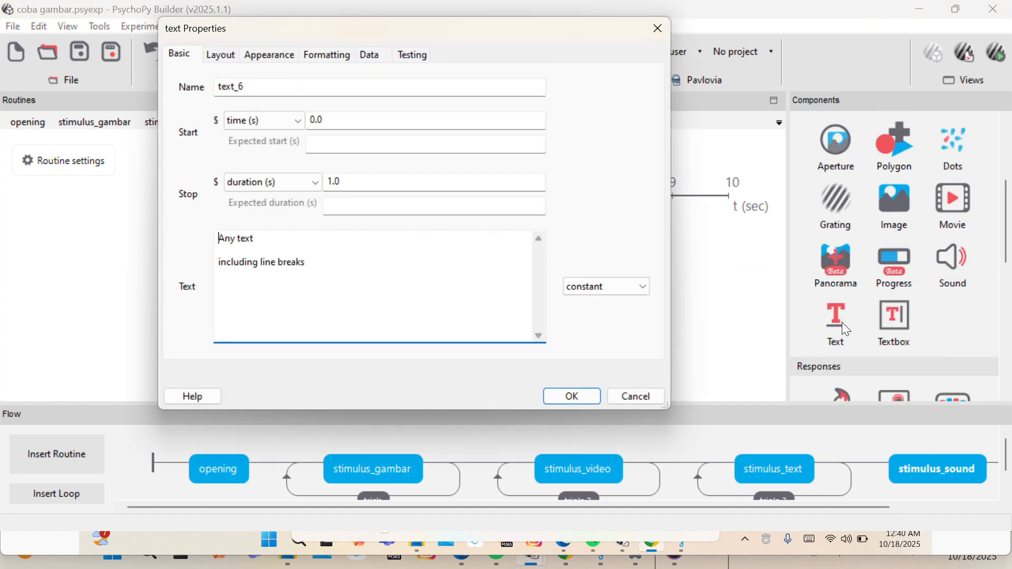
drag(323, 260, 219, 245)
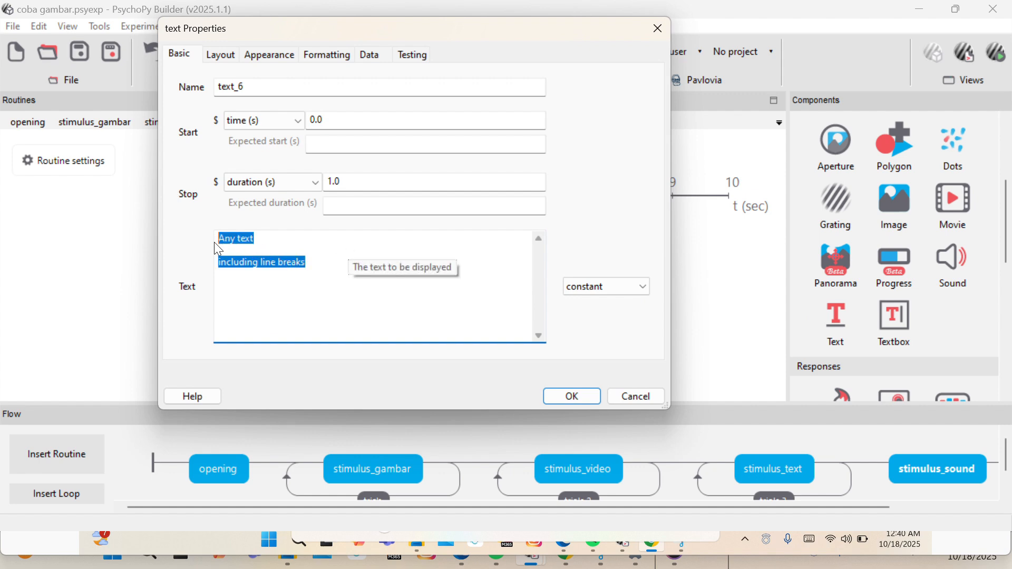
text(PER)
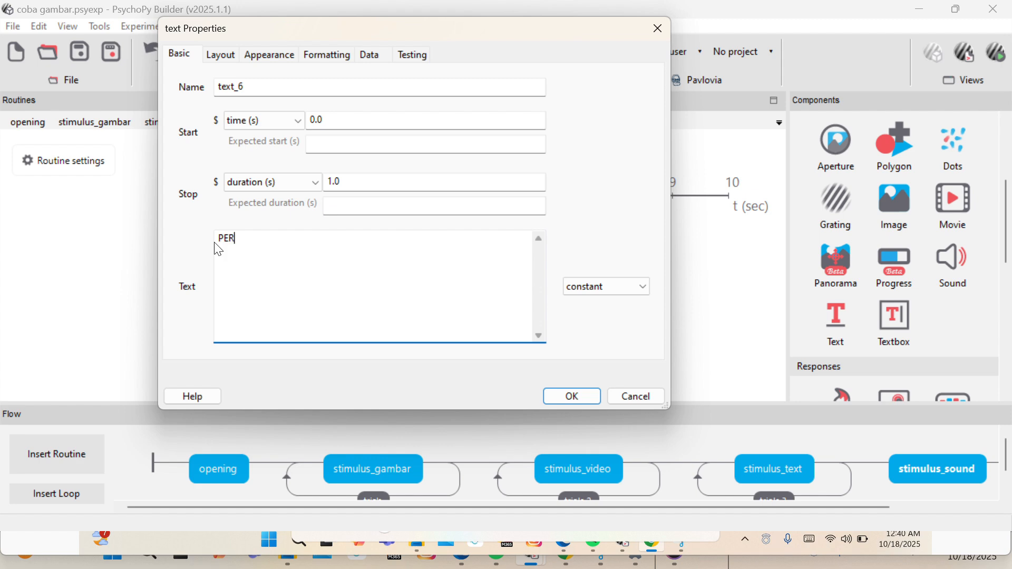
text(NAHKAH KAMU)
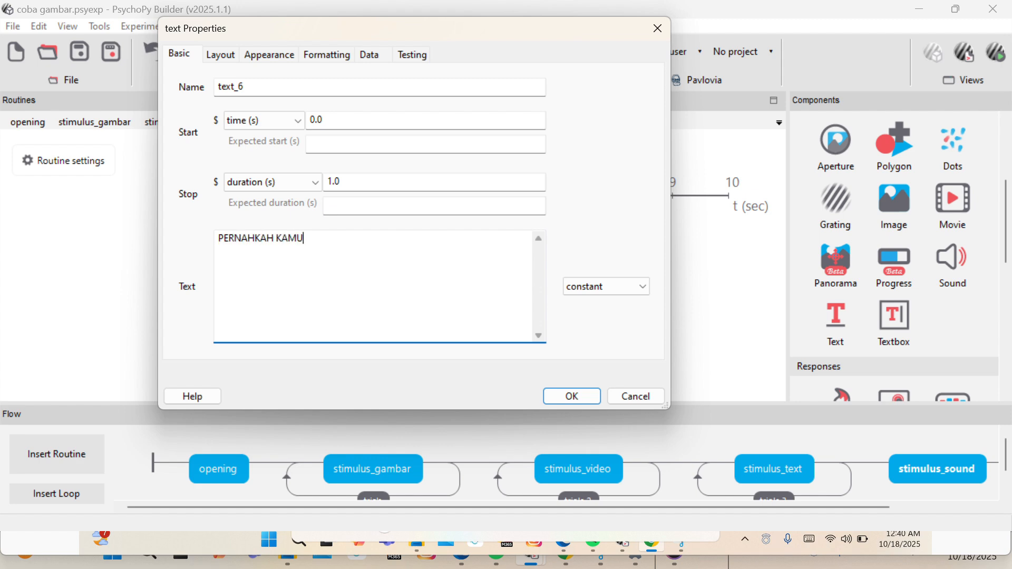
text( MENDENGAR SOUND INI?)
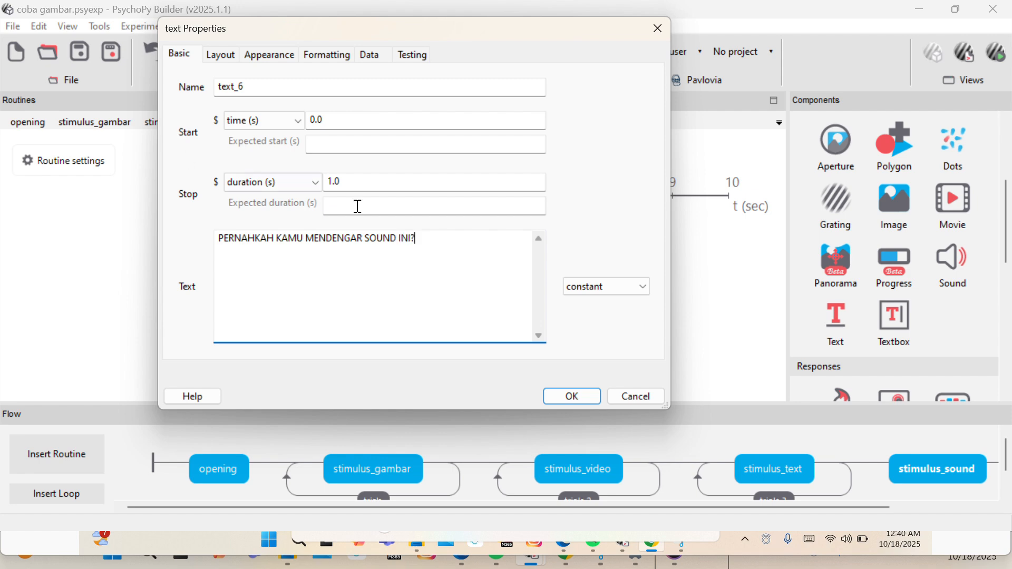
drag(349, 182, 326, 191)
key(BackSpace)
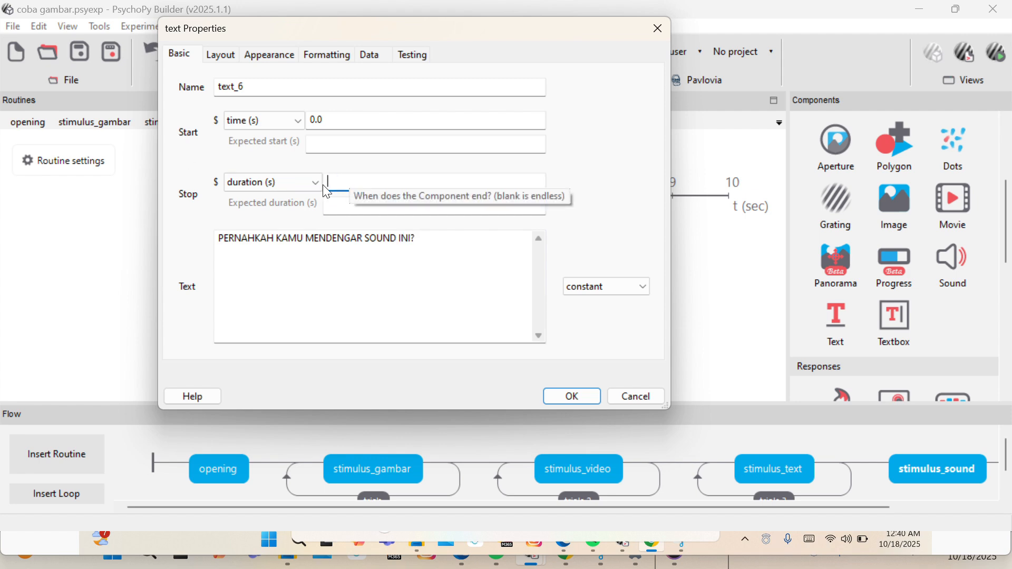
click(599, 397)
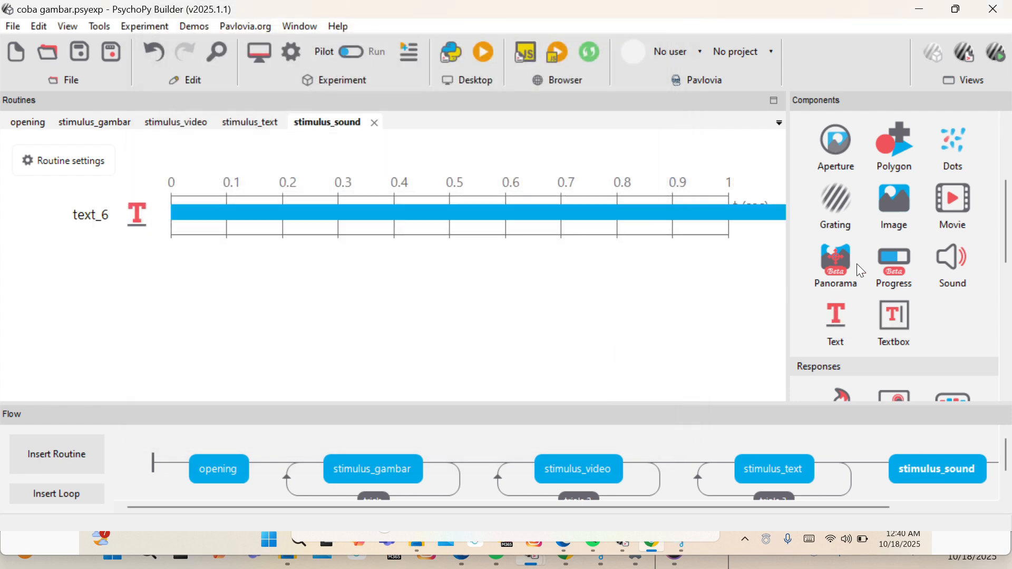
Add a Sound component to the stimulus_sound routine with its sound set to the variable $suara.
click(959, 256)
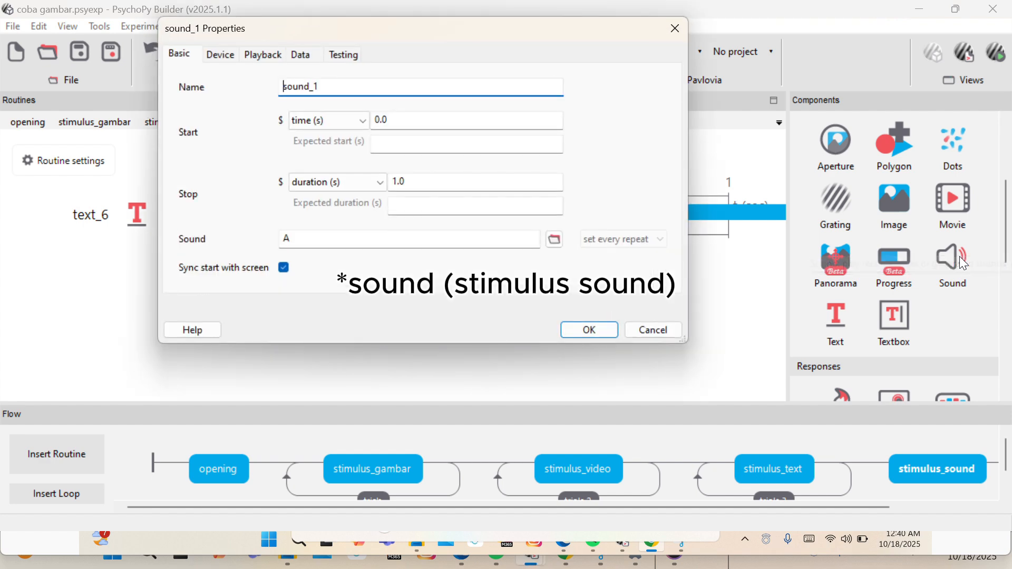
click(503, 244)
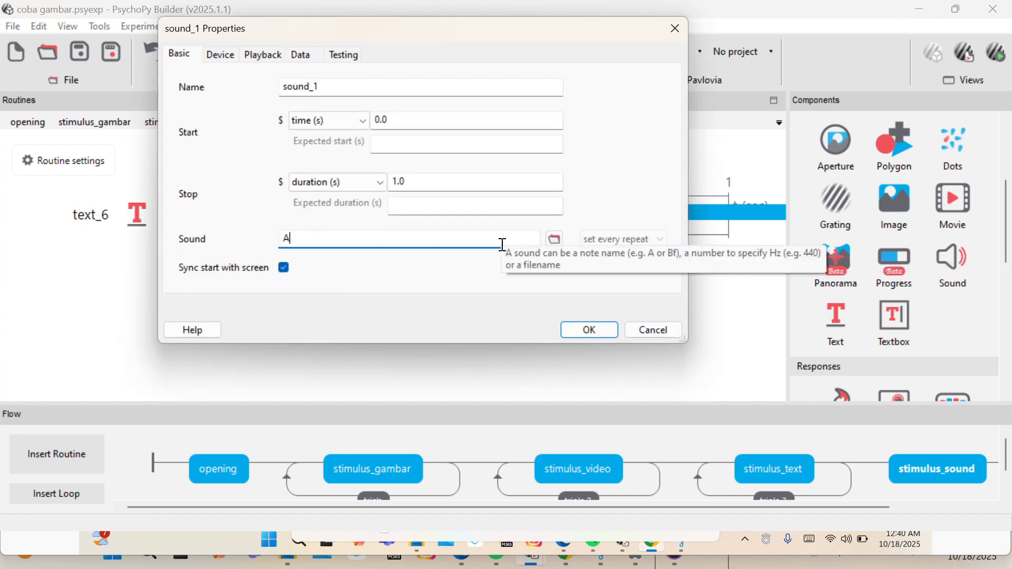
key(BackSpace)
text($suara)
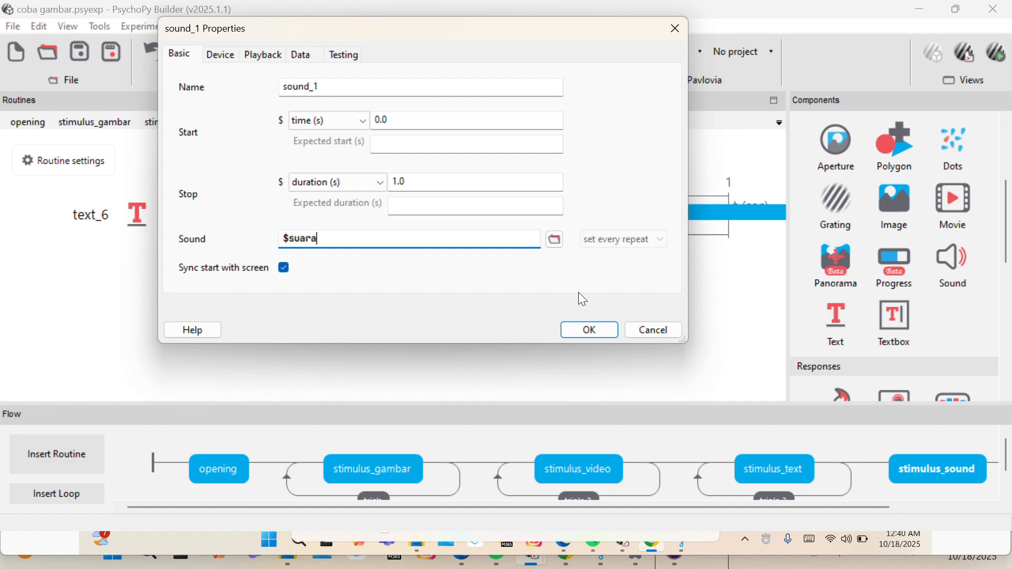
click(589, 332)
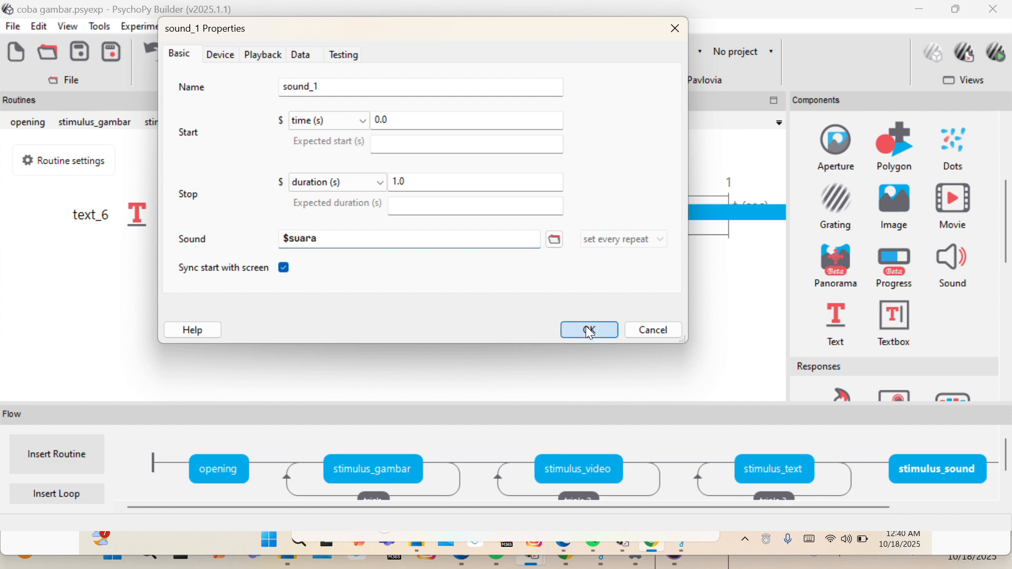
Clear the stop duration of the routine's Sound component so it uses the length of the media.
click(574, 252)
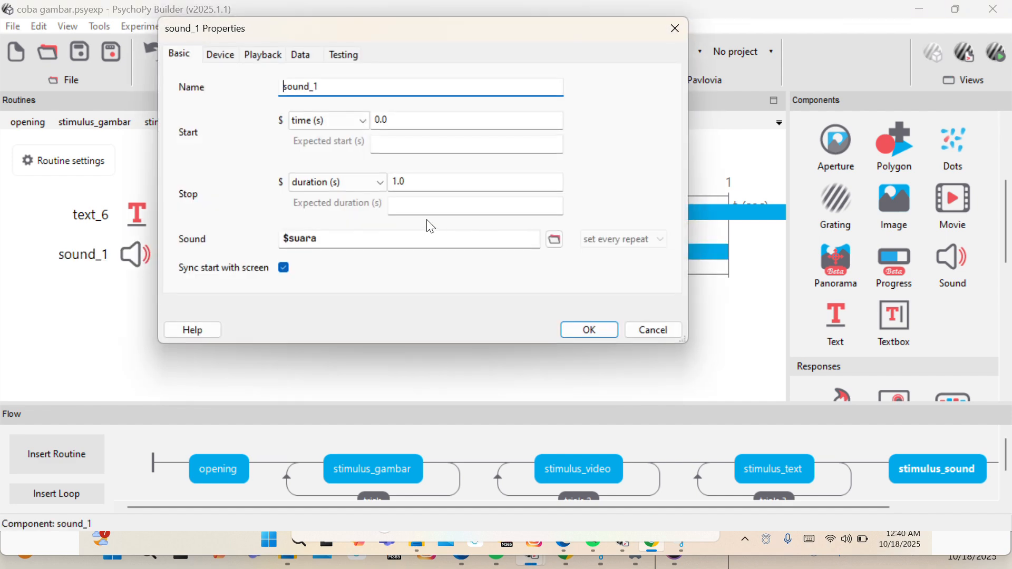
drag(409, 179, 392, 177)
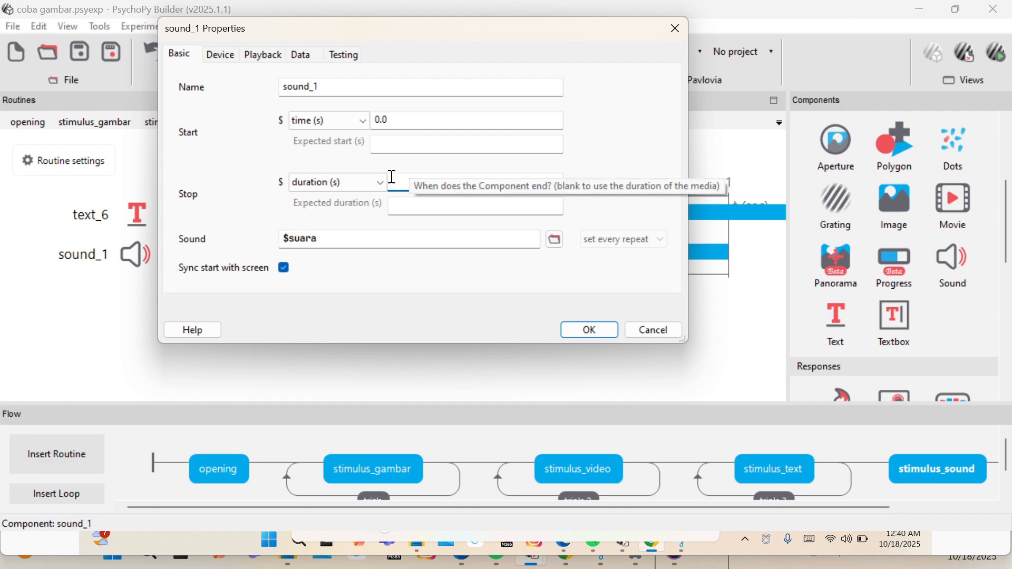
key(BackSpace)
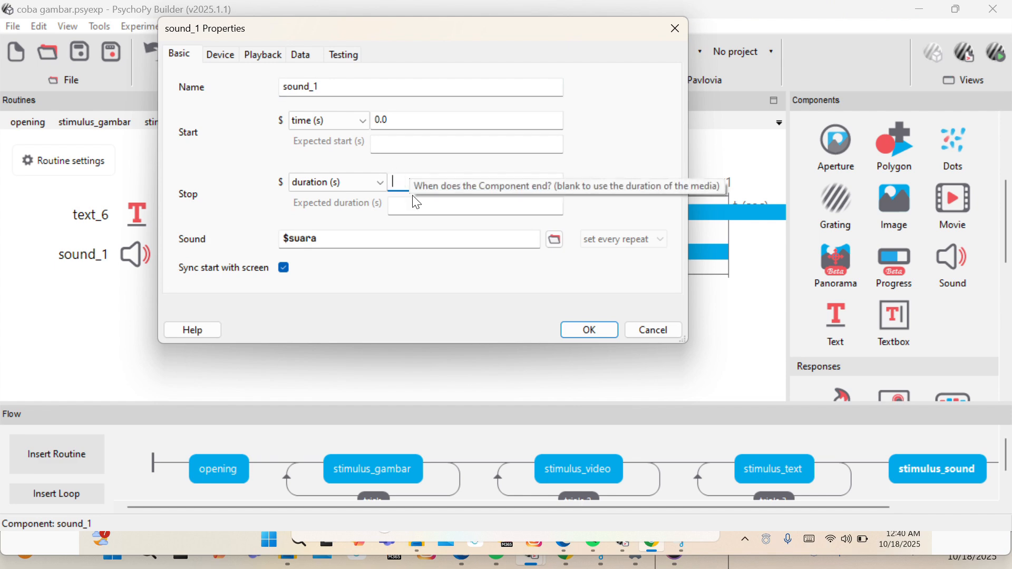
click(580, 330)
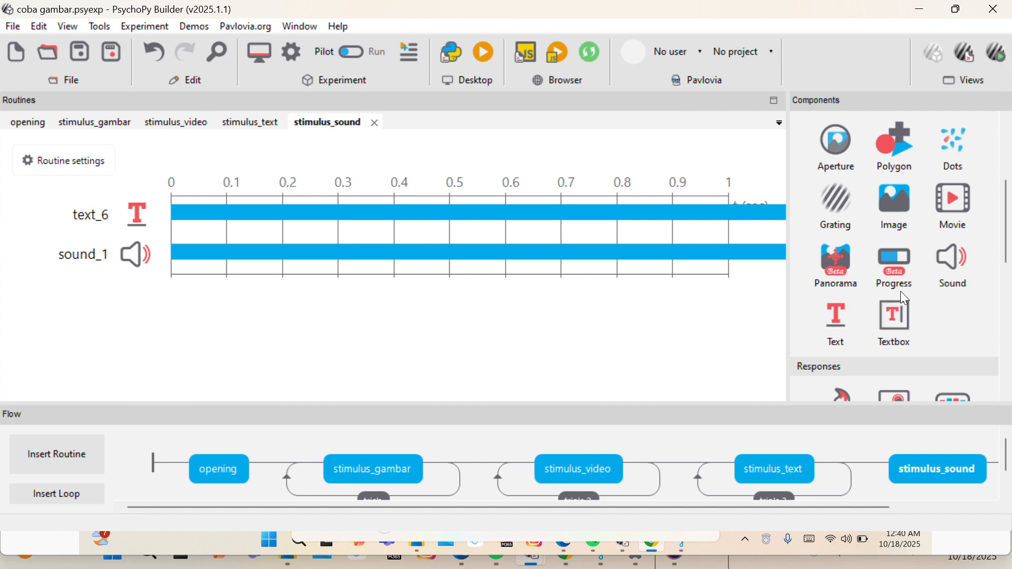
Add a Slider component to the stimulus_sound routine with the choice style and ticks set to (1, 2,).
scroll(900, 292, down, 2)
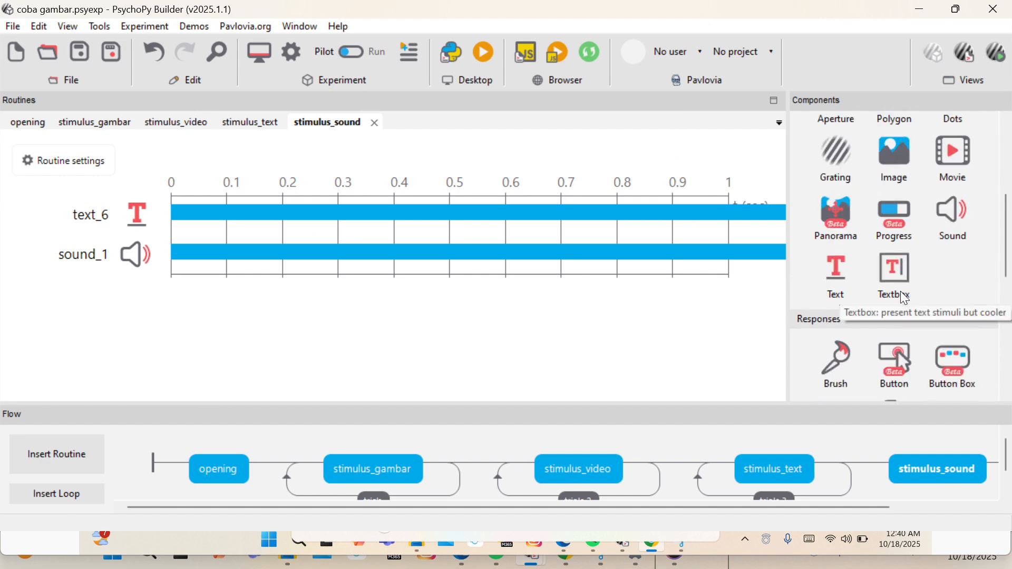
scroll(900, 291, up, 2)
scroll(895, 252, down, 8)
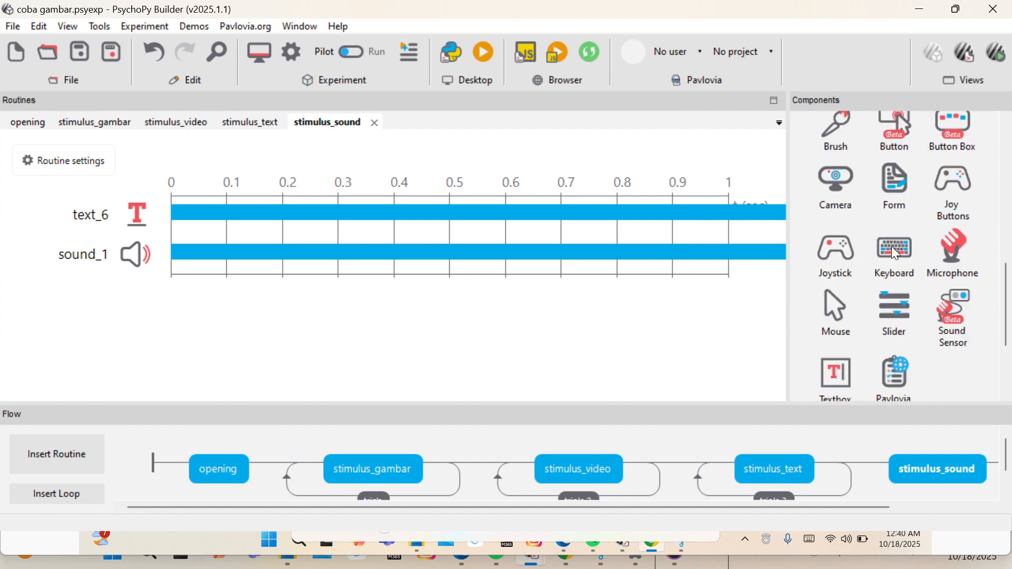
scroll(892, 247, down, 1)
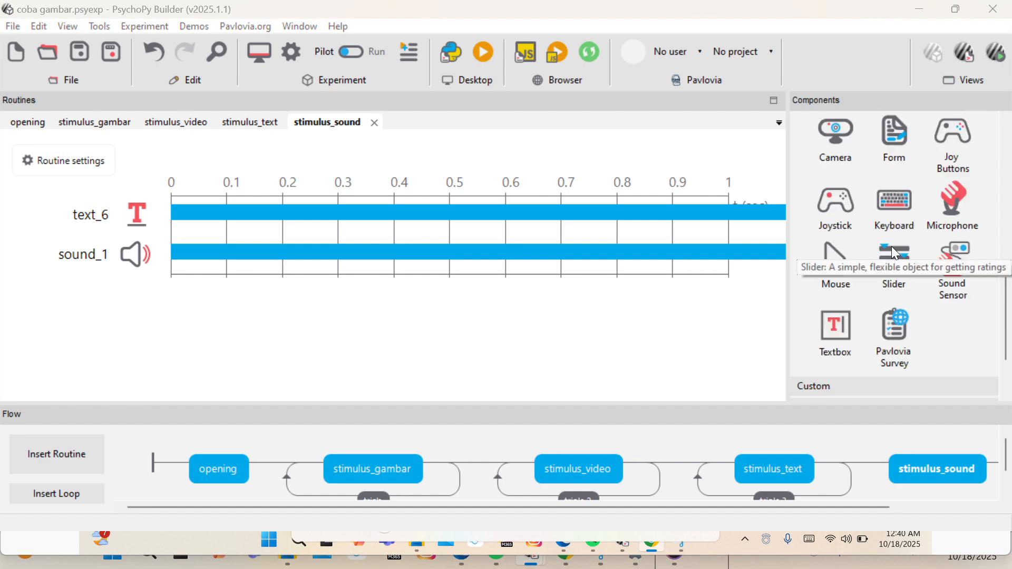
click(895, 253)
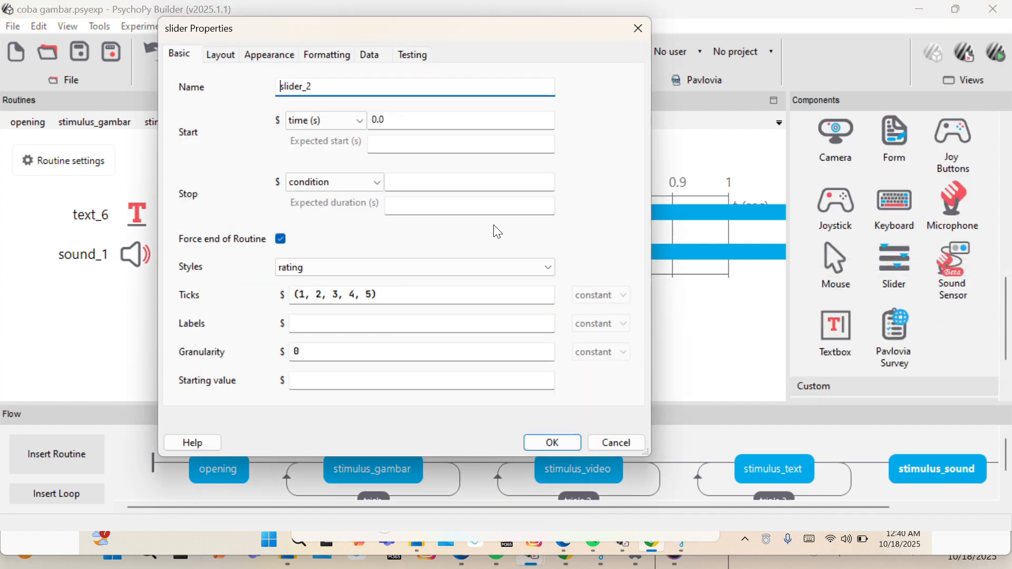
click(476, 267)
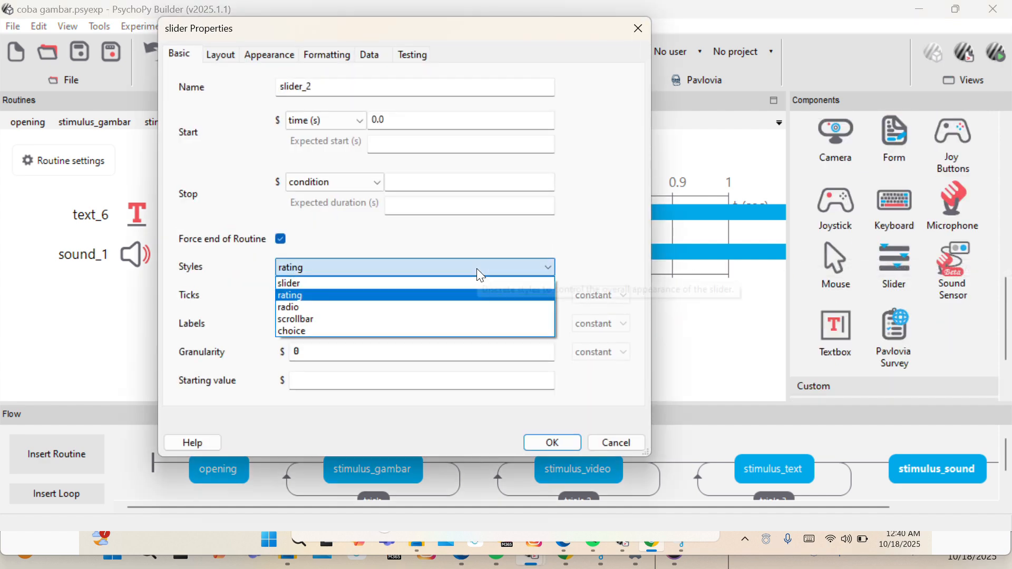
click(484, 332)
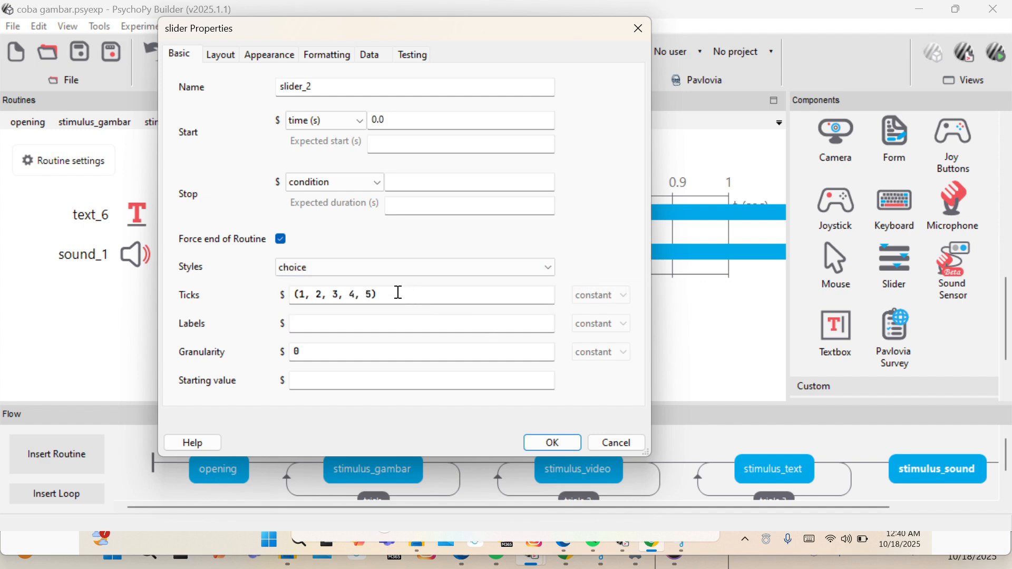
drag(383, 292, 336, 297)
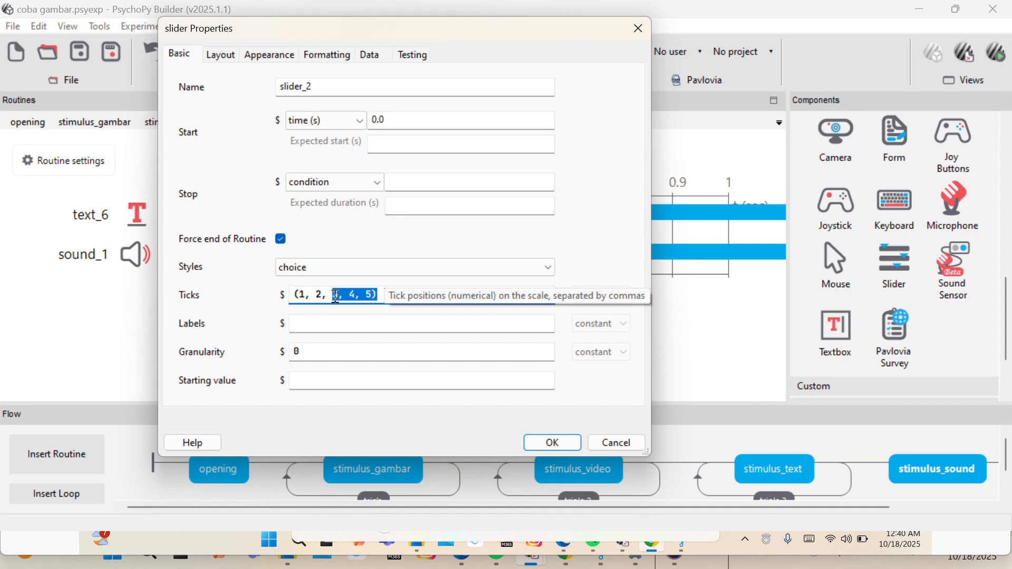
key(BackSpace)
key(BackSpace)
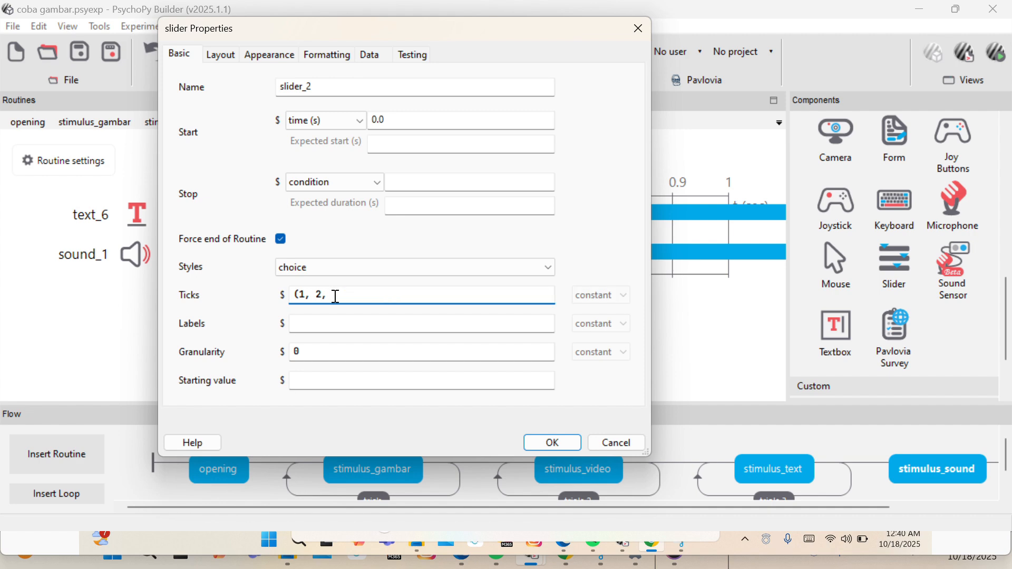
text())
Set the slider's labels to "iya", "tidak" and accept the component.
click(309, 323)
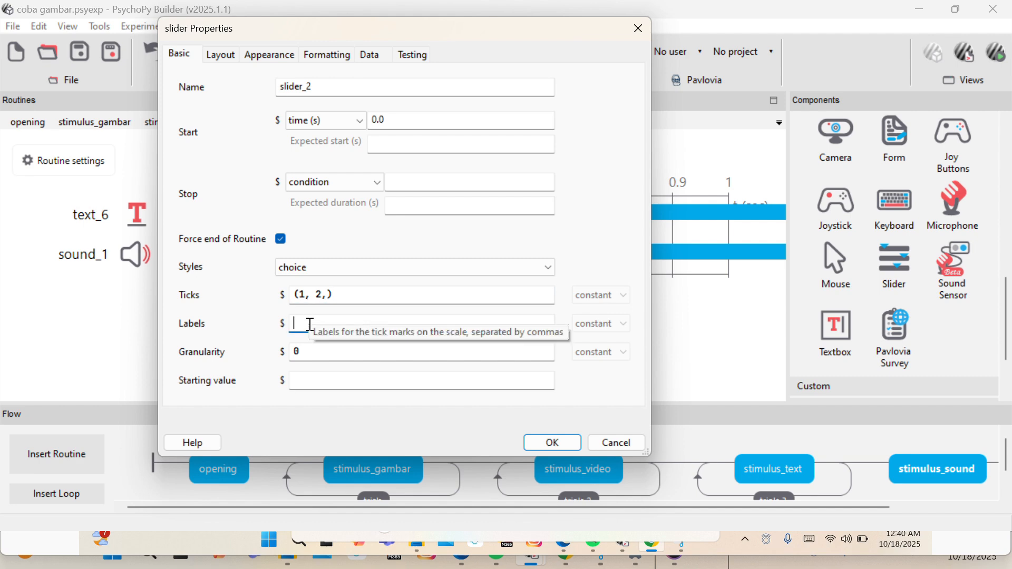
click(423, 27)
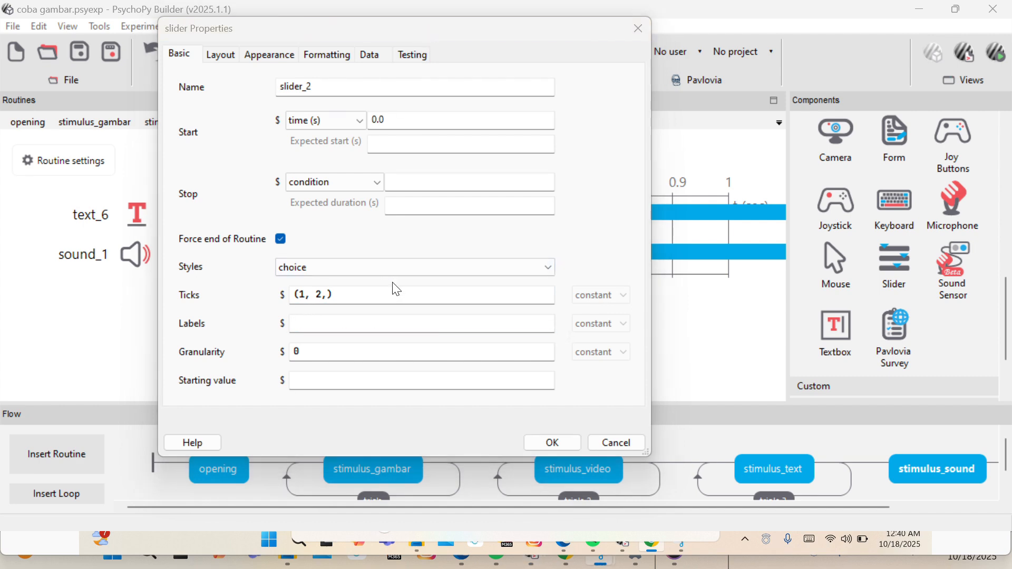
click(369, 323)
text("iya")
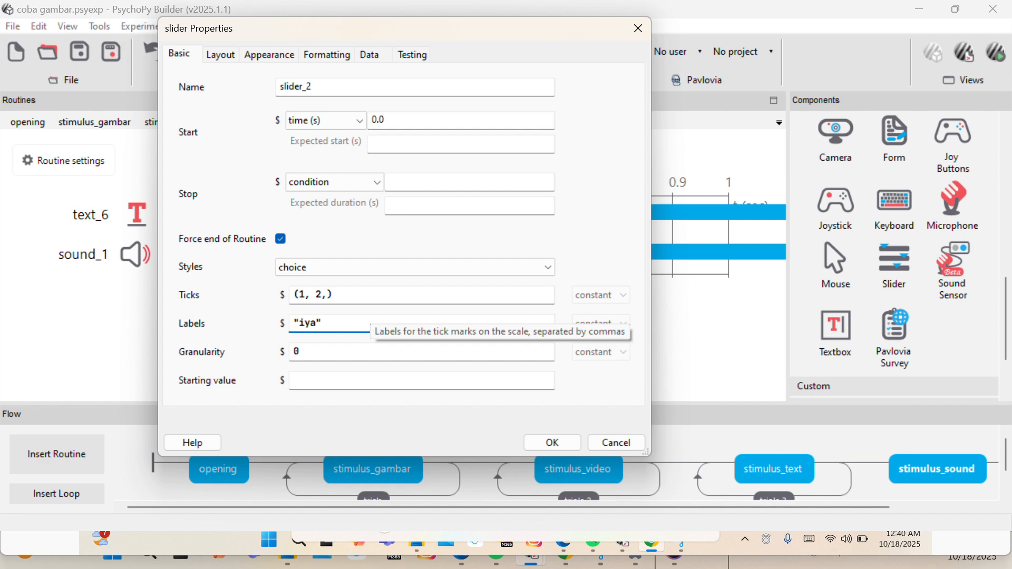
text(,)
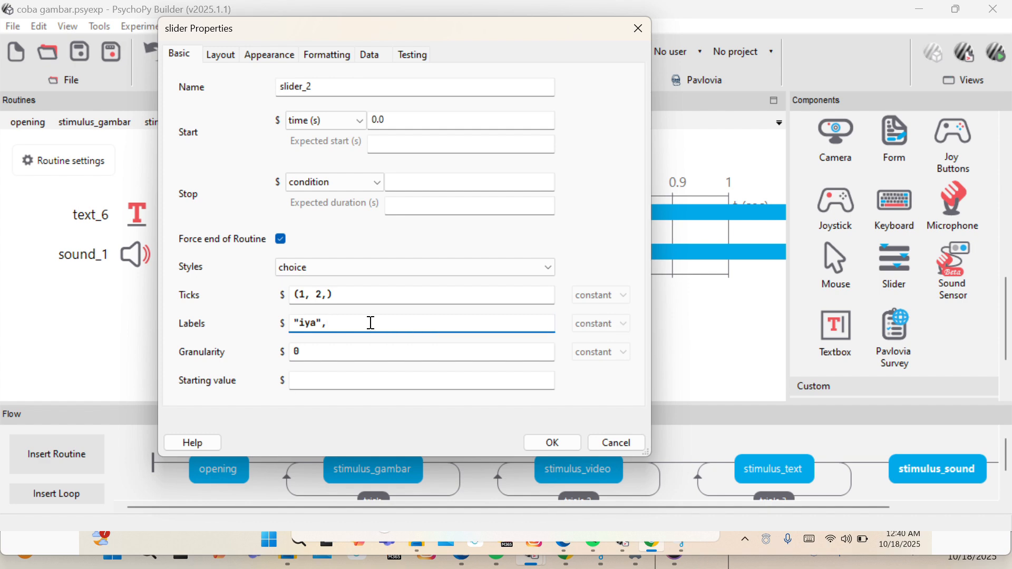
text( "tidak")
click(556, 444)
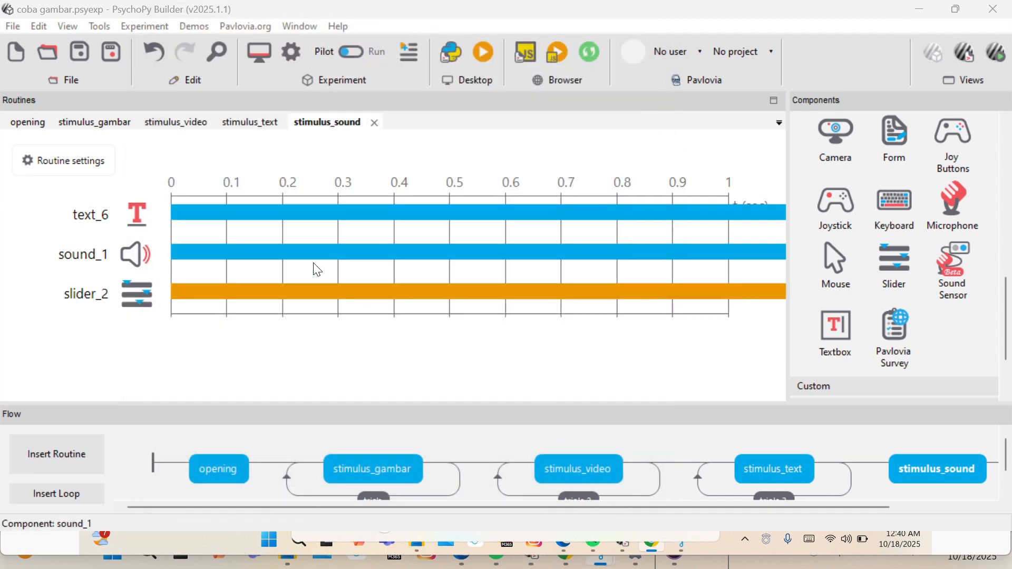
Insert a loop around the stimulus_sound routine and set its number of repeats to 1.
click(80, 498)
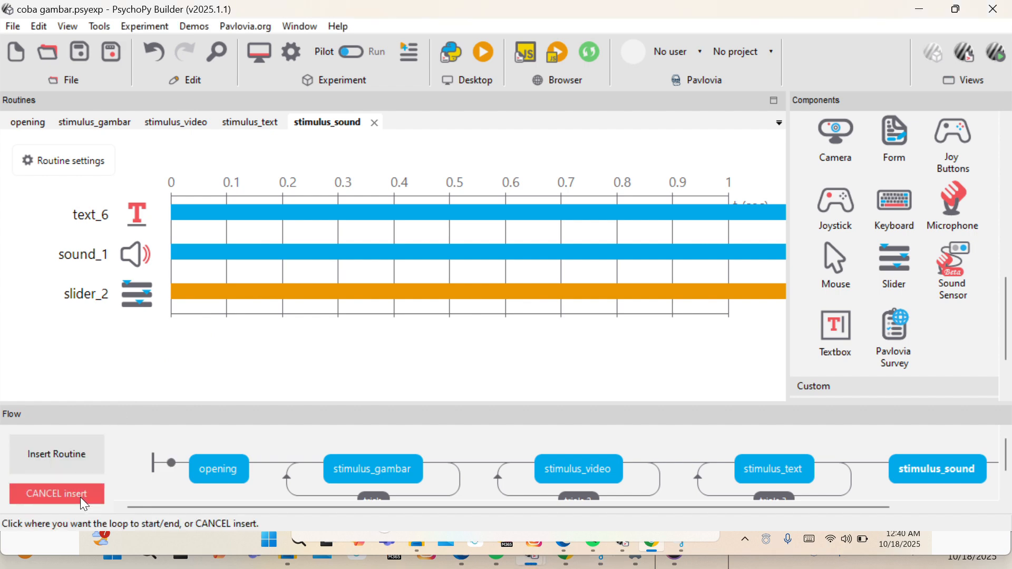
click(873, 466)
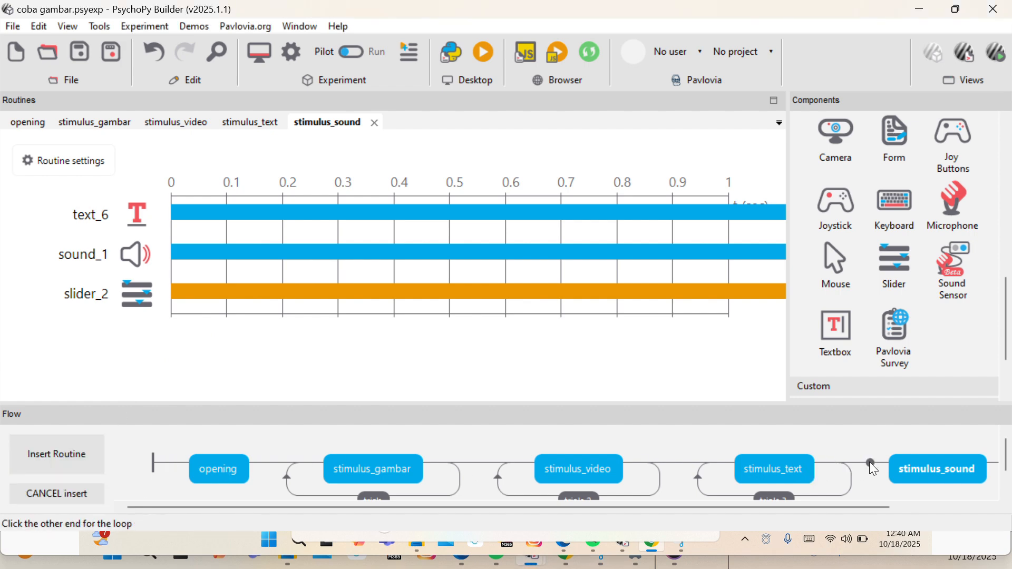
click(997, 468)
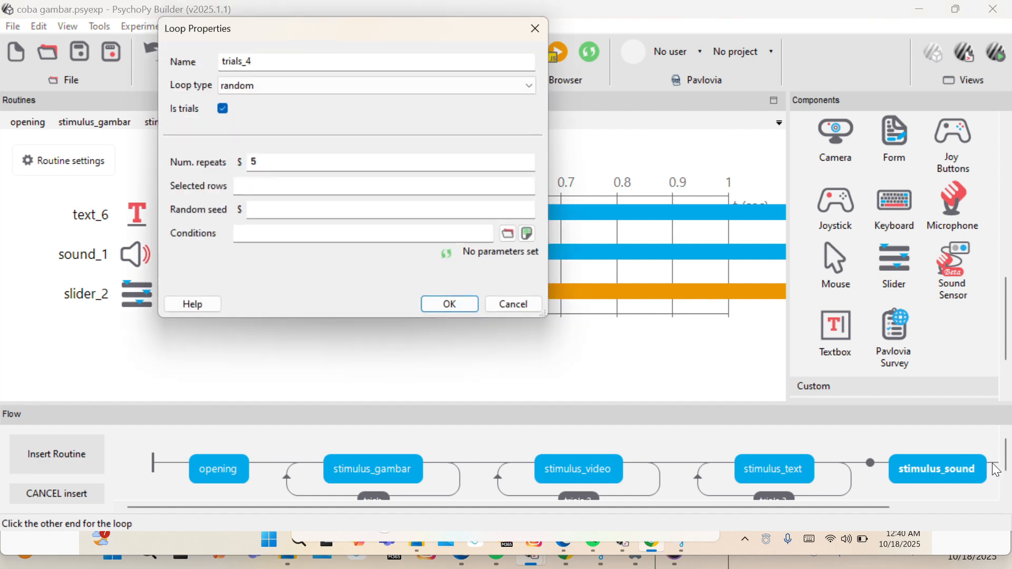
click(330, 156)
key(BackSpace)
text(1)
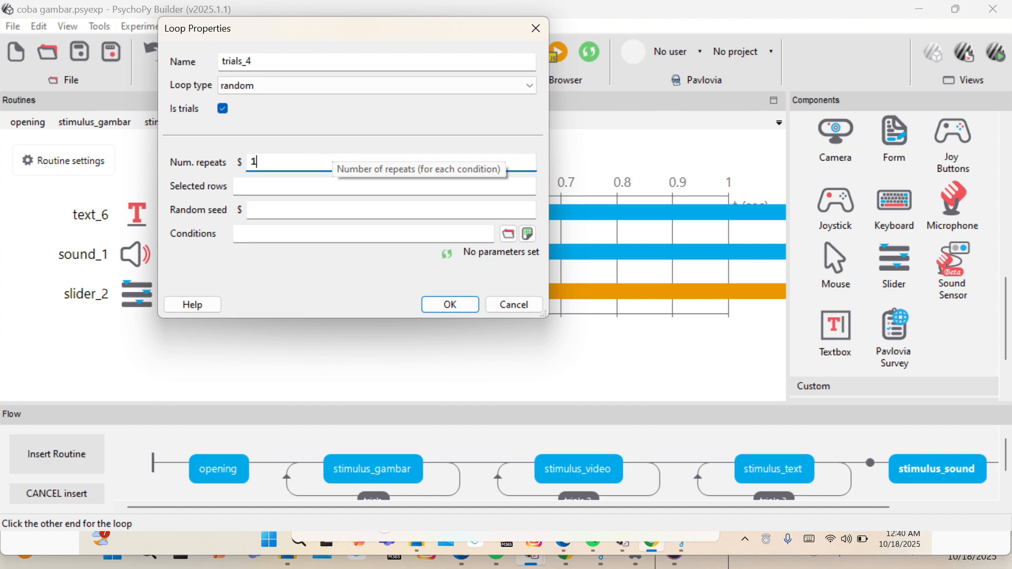
Load stimulus_suara.xlsx as the conditions file of the stimulus_sound loop and accept the loop properties.
click(505, 239)
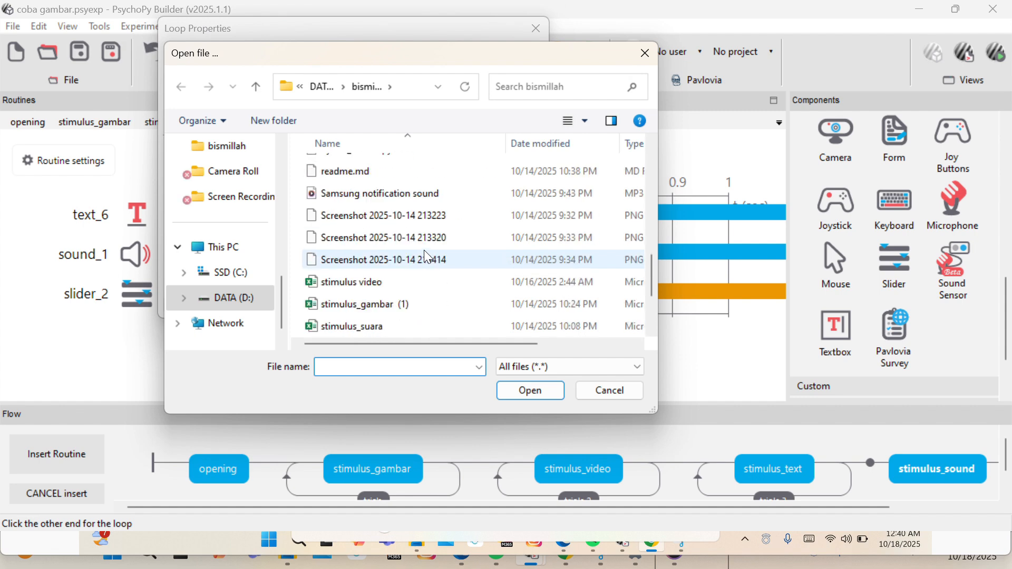
scroll(423, 249, down, 2)
click(421, 217)
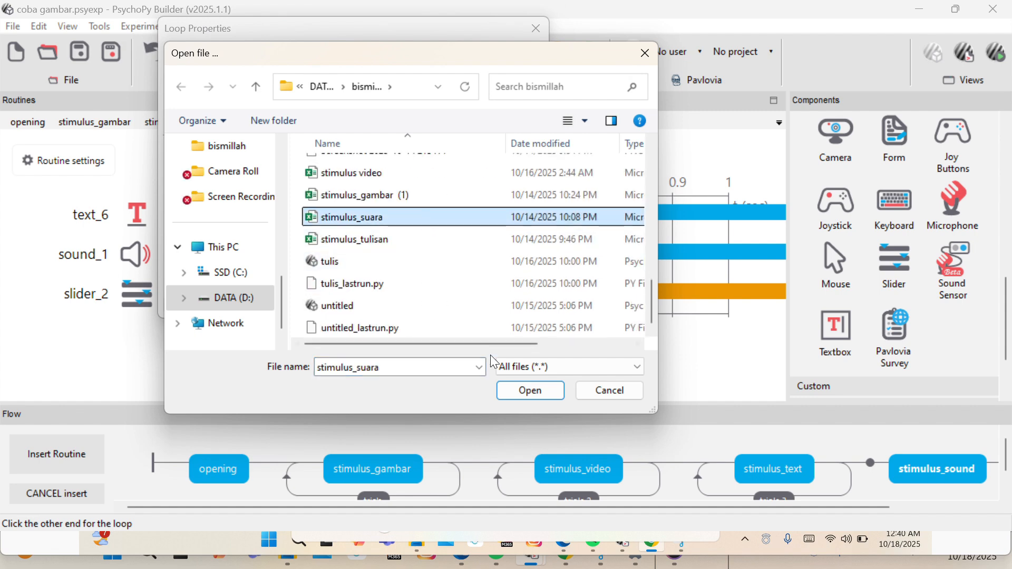
click(529, 390)
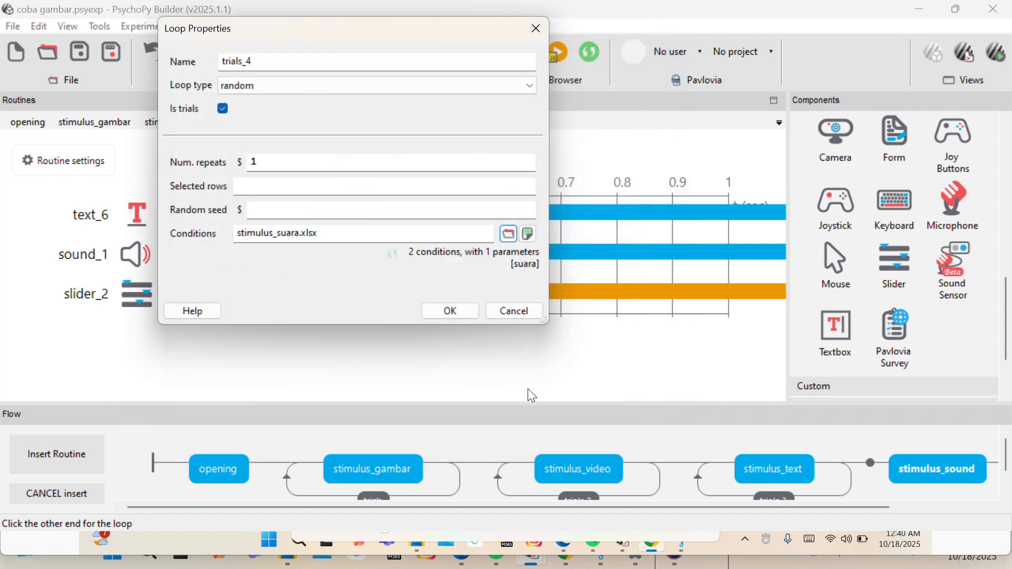
click(450, 311)
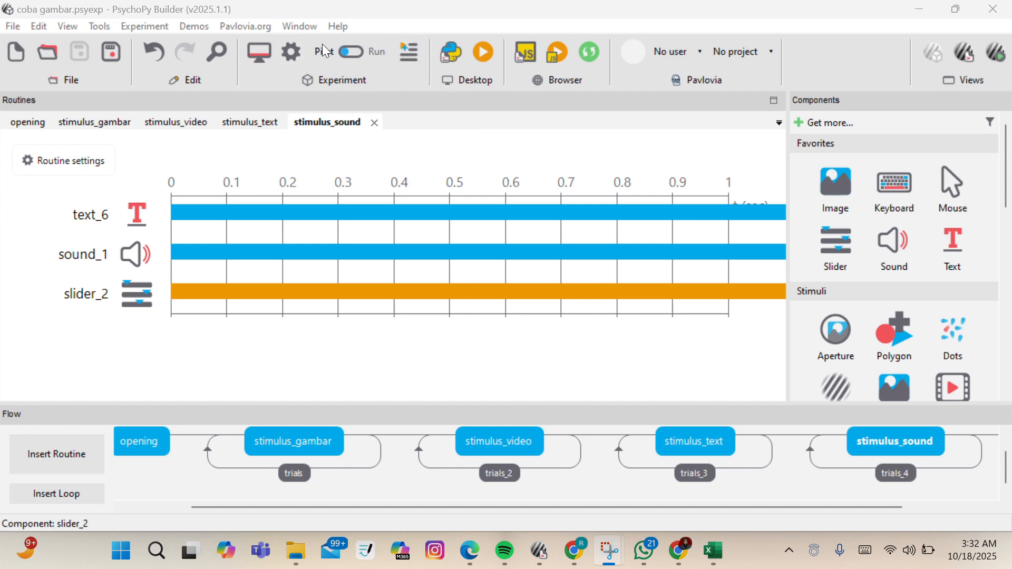
Pilot the experiment with the default participant and session, continue past the welcome screen and rate all three animal pictures 5.
click(486, 58)
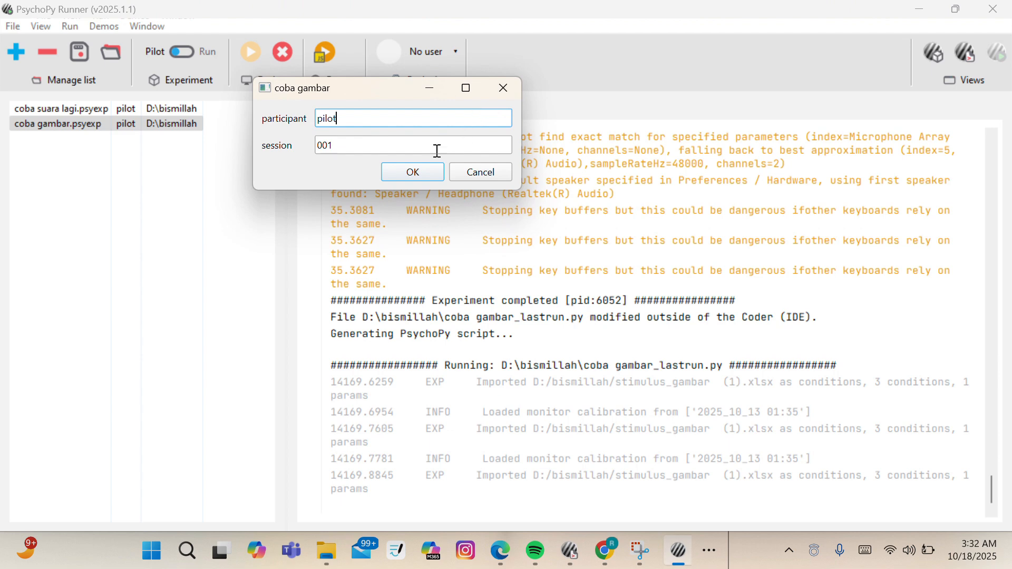
click(423, 174)
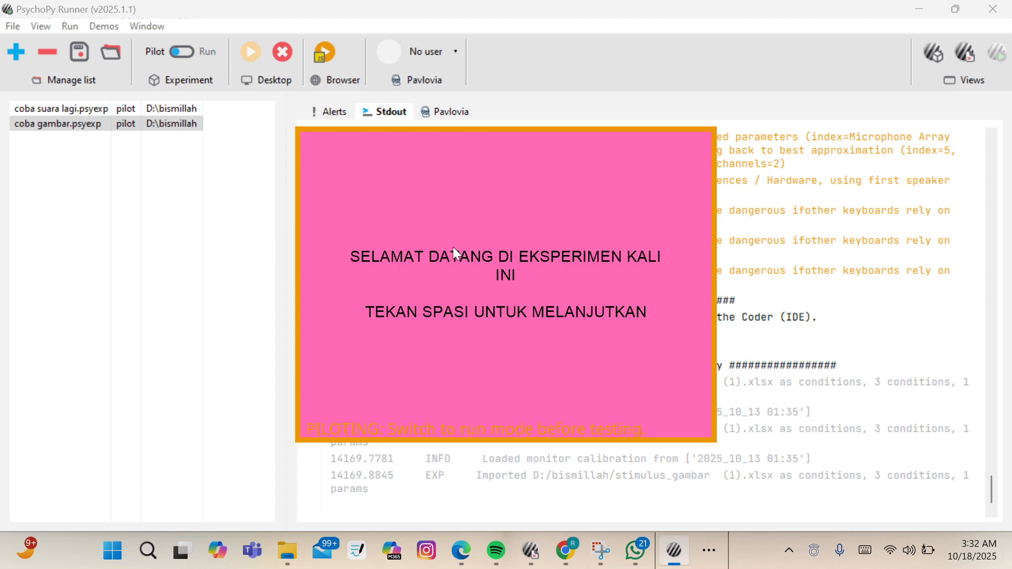
key(space)
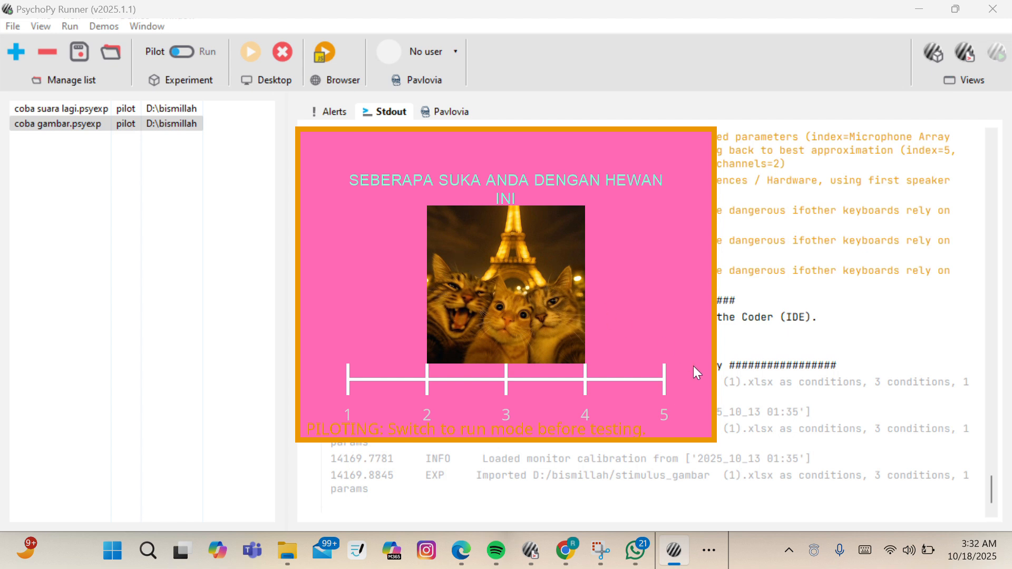
click(662, 375)
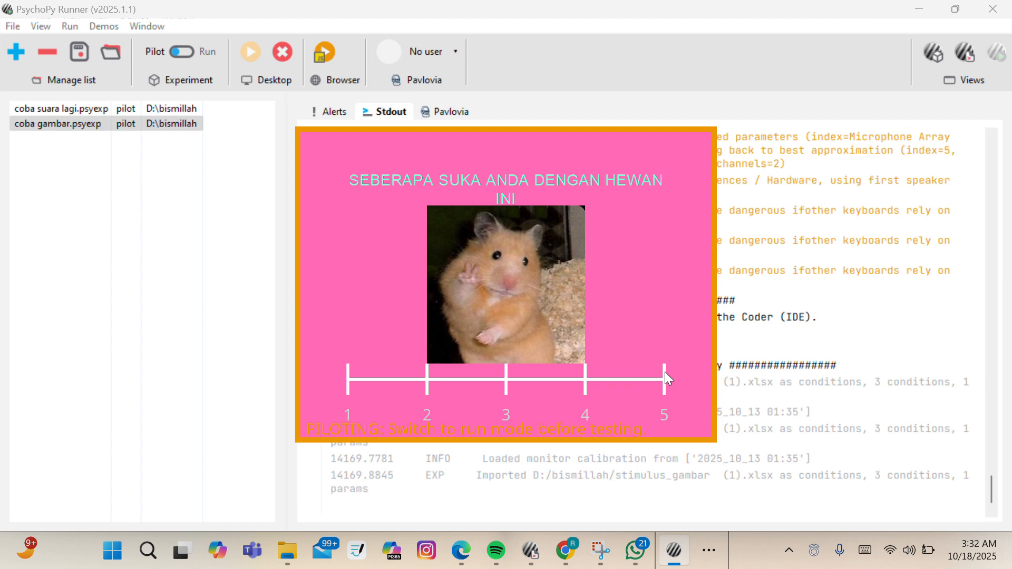
click(665, 373)
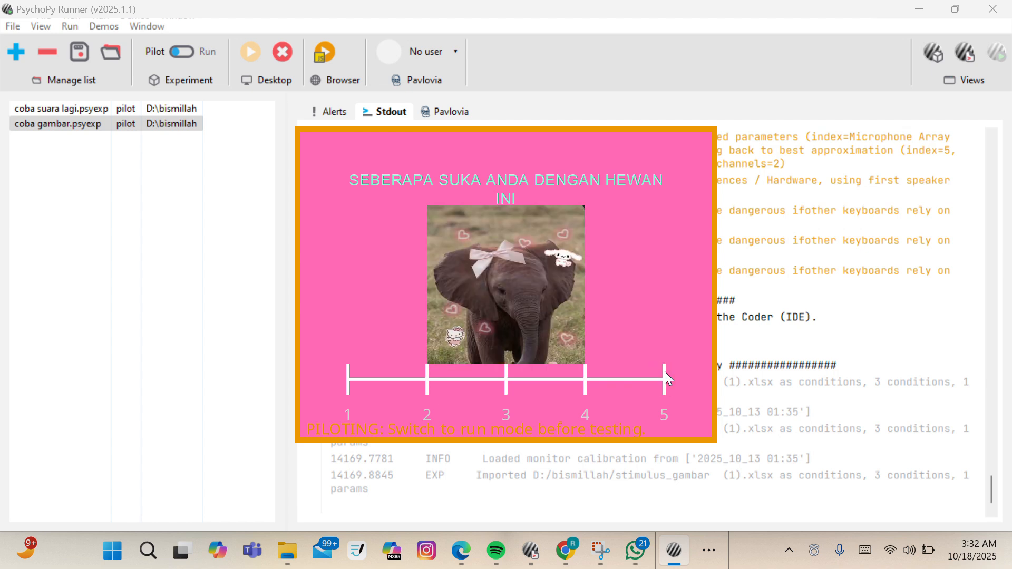
click(665, 373)
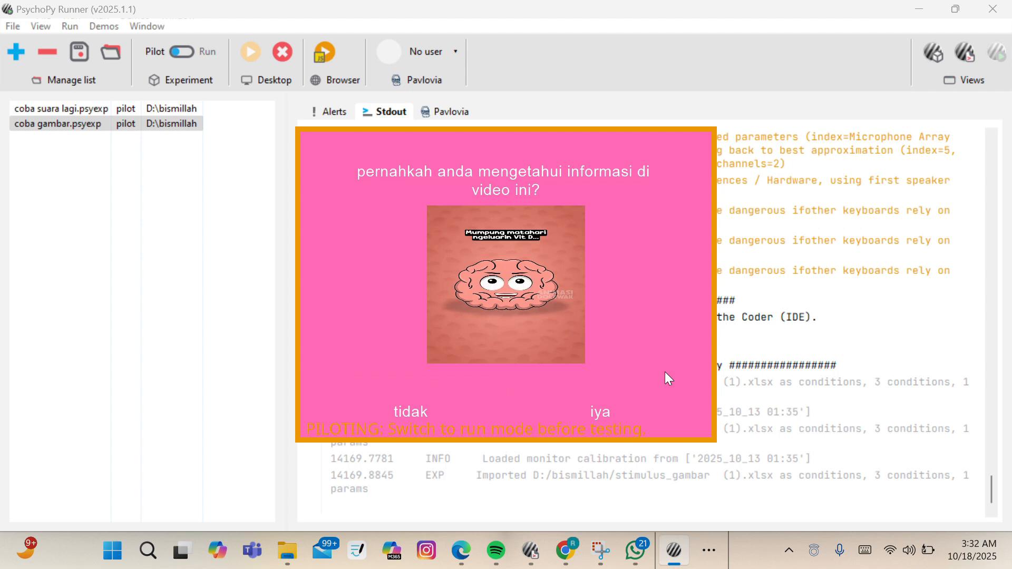
Answer "iya" to the video question, advance through the food text trials and answer "iya" to the sound question.
click(600, 412)
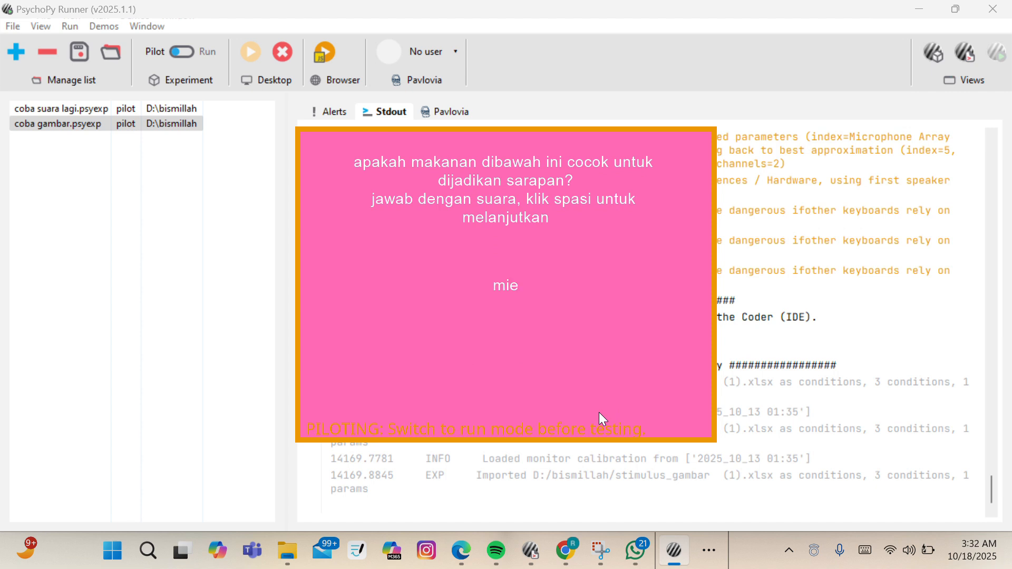
key(space)
key(space)
key(space)
key(space)
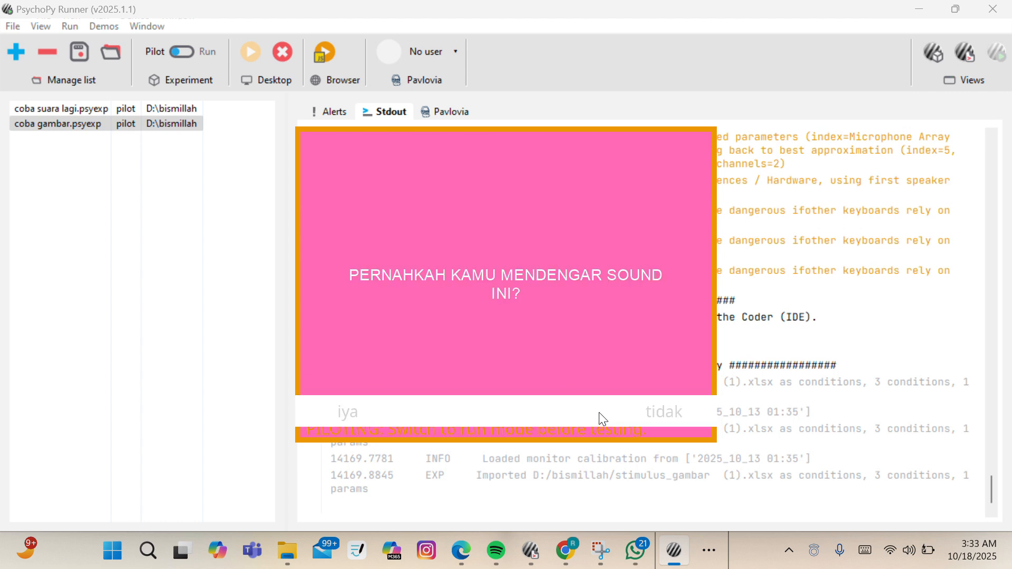
click(339, 415)
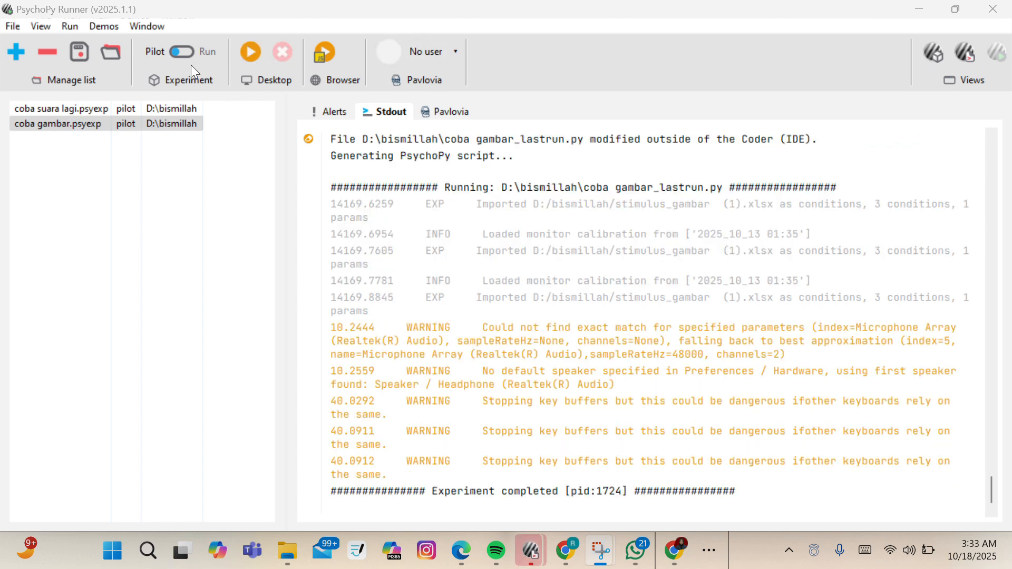
Switch the coba gambar experiment from pilot to run mode and return to the Builder view.
click(184, 50)
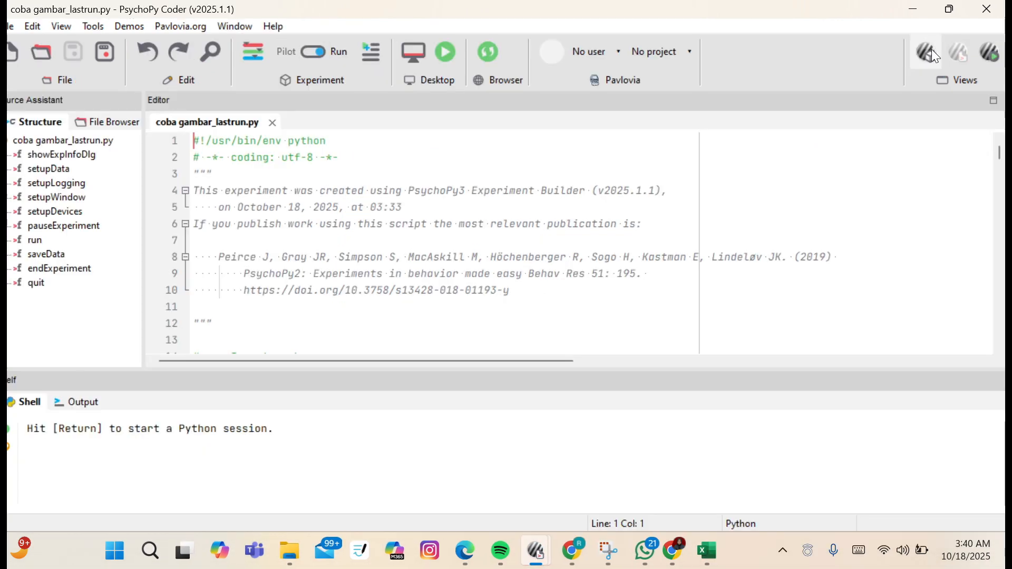
click(927, 53)
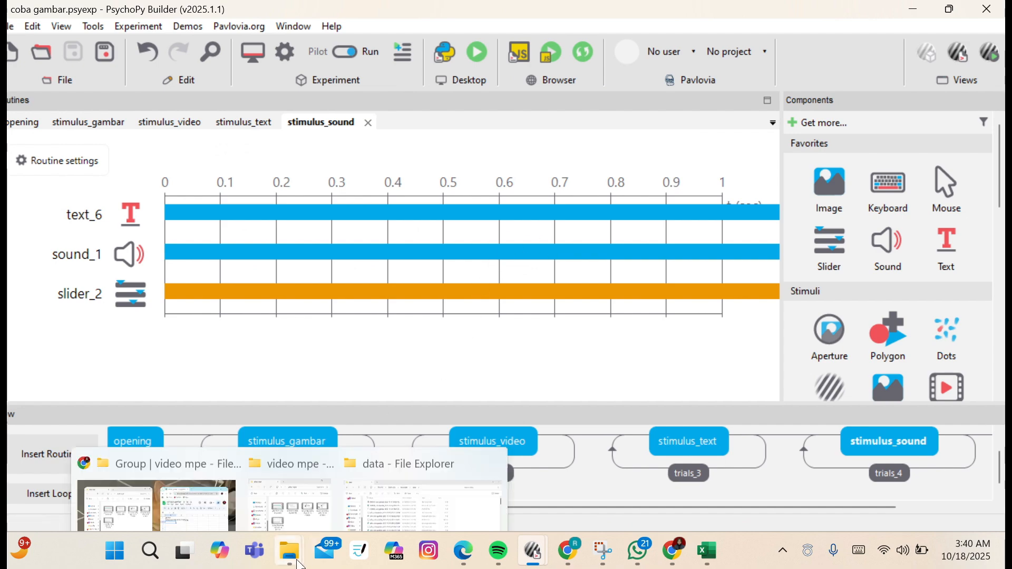
In File Explorer, open the data folder inside bismillah on drive D and sort it by date modified, newest first.
mouse_move(389, 486)
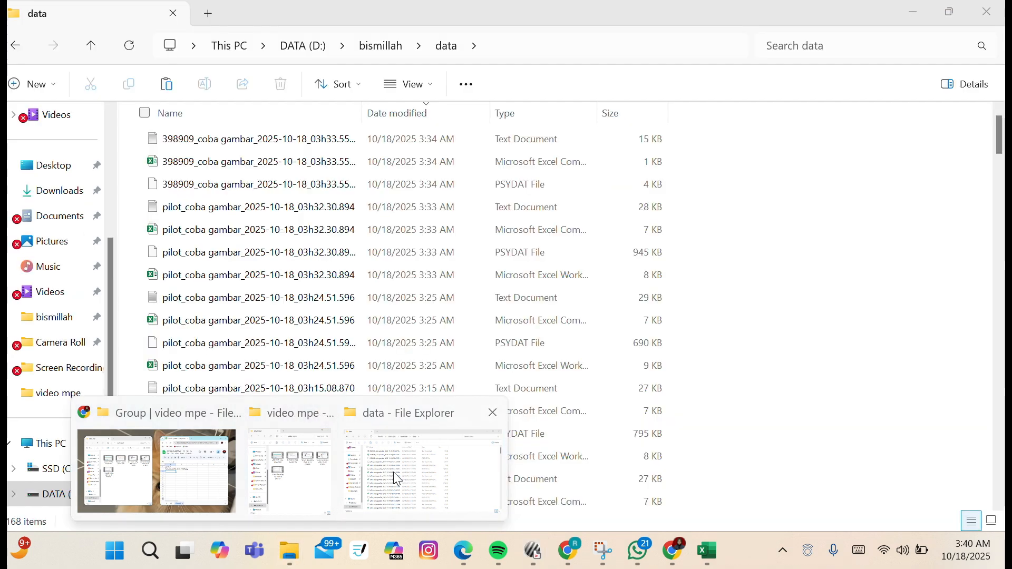
click(393, 472)
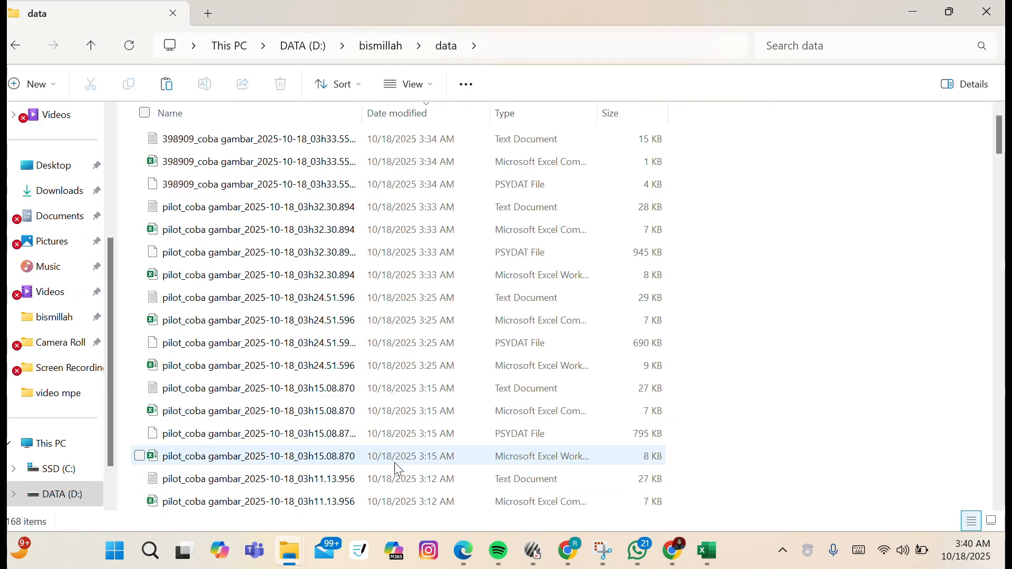
click(80, 505)
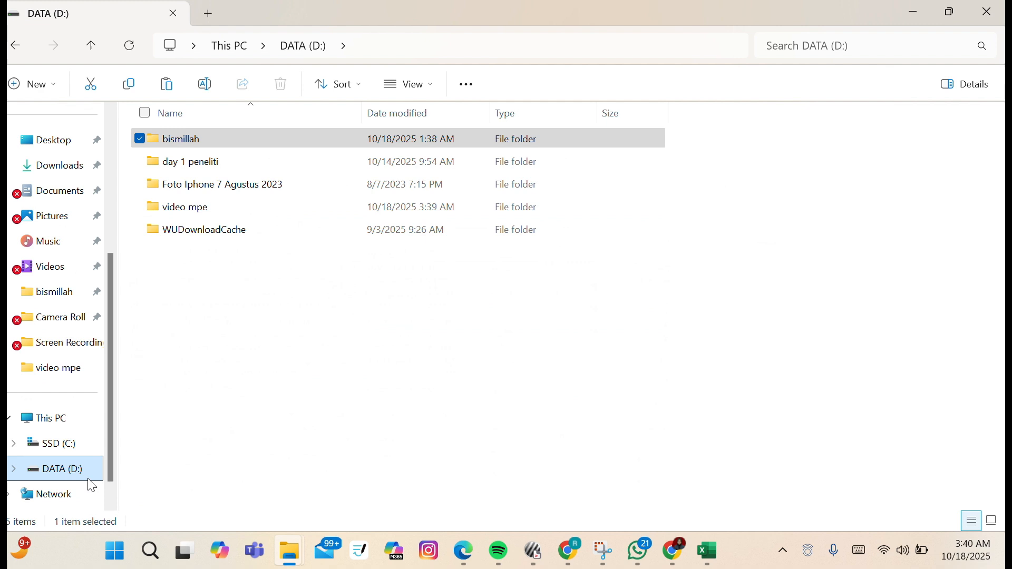
double_click(227, 141)
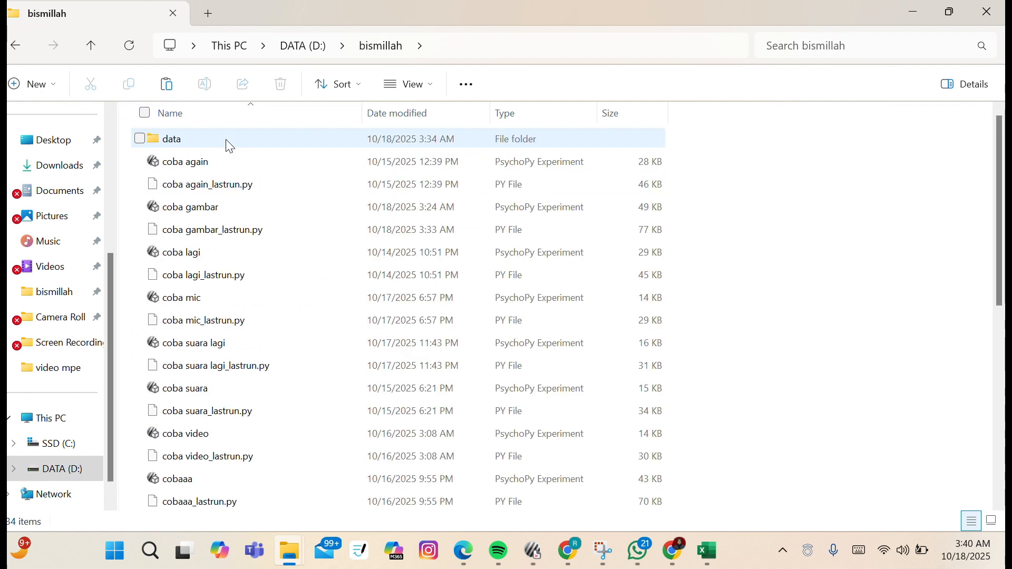
double_click(187, 142)
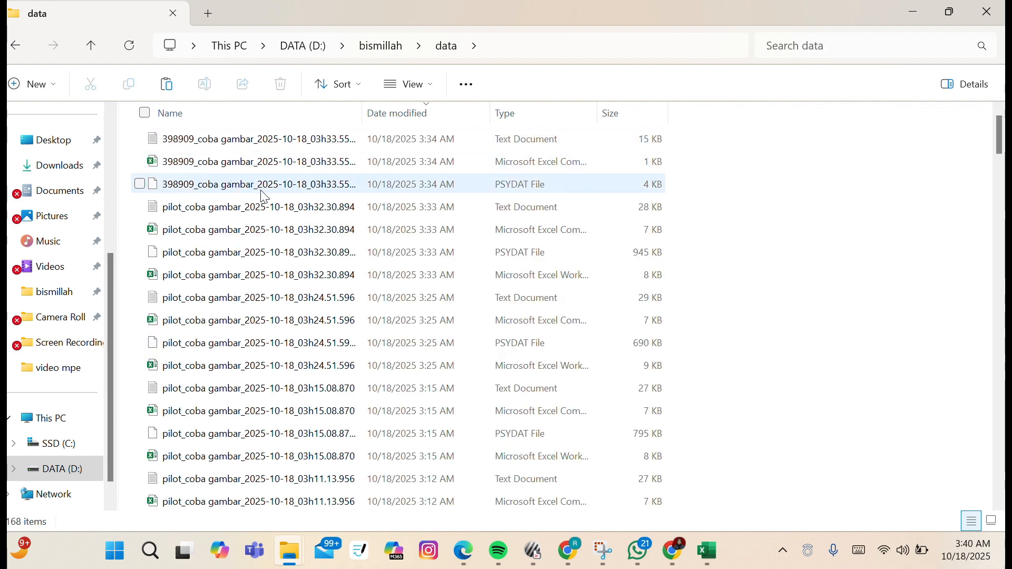
click(386, 113)
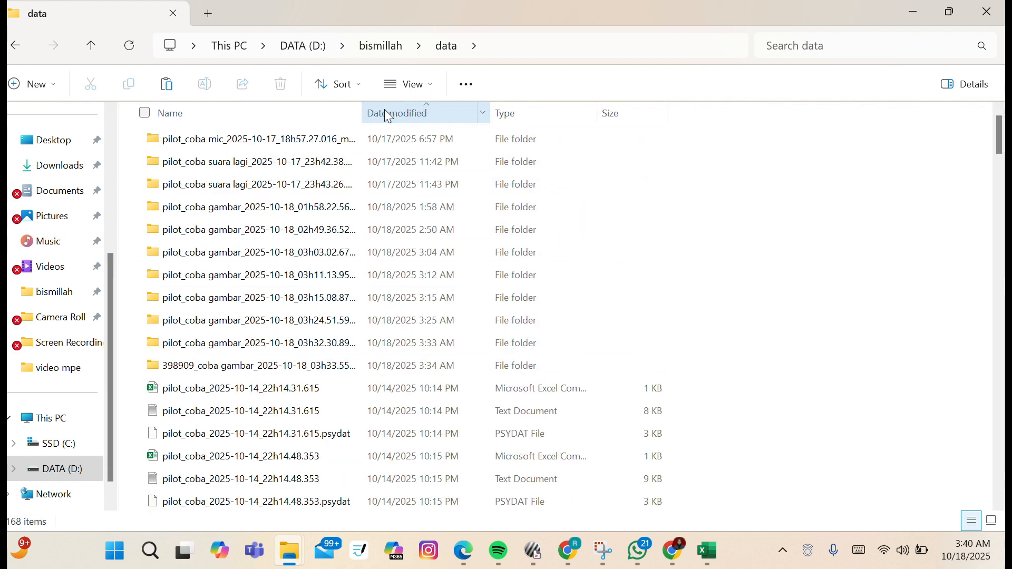
click(385, 111)
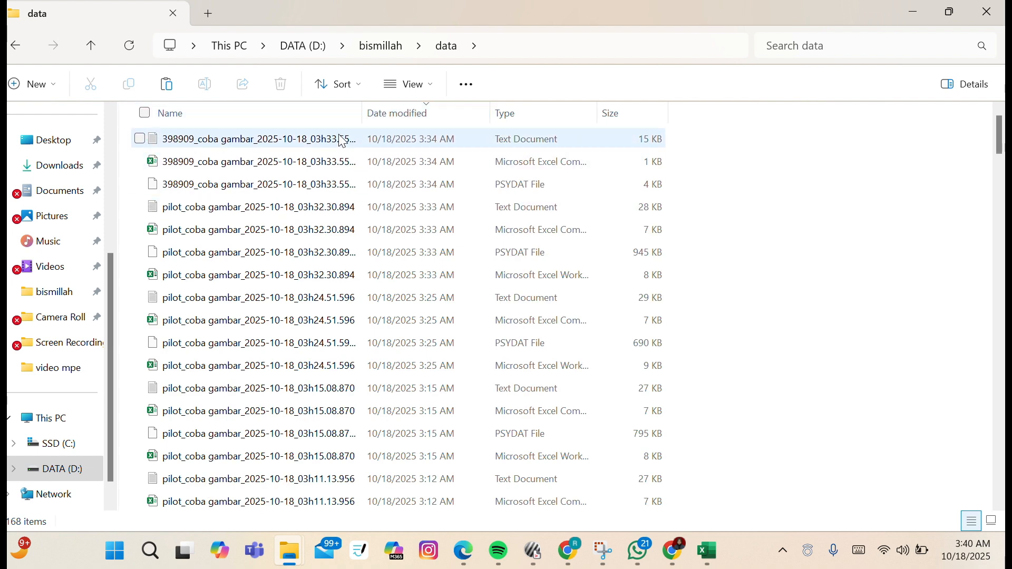
click(408, 31)
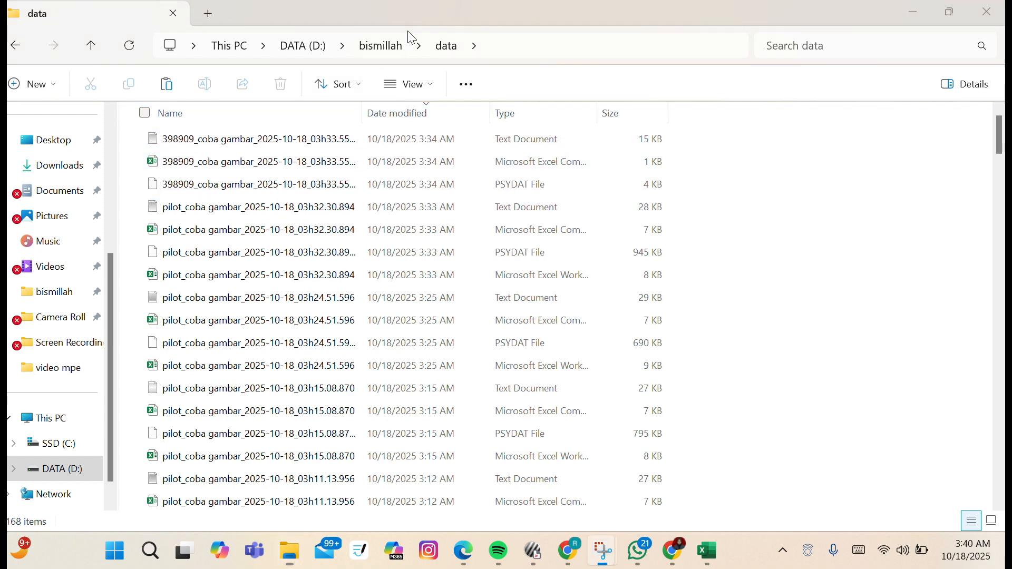